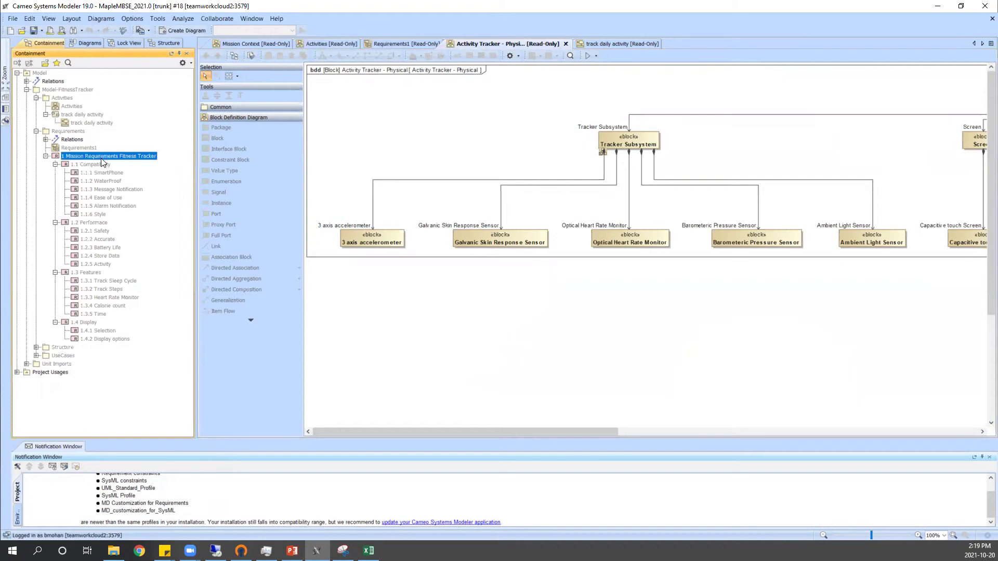
# Step: Inspect the WaterProof requirement's specification, including the Text value among its tags, and close the specification
pyautogui.click(103, 172)
pyautogui.click(105, 198)
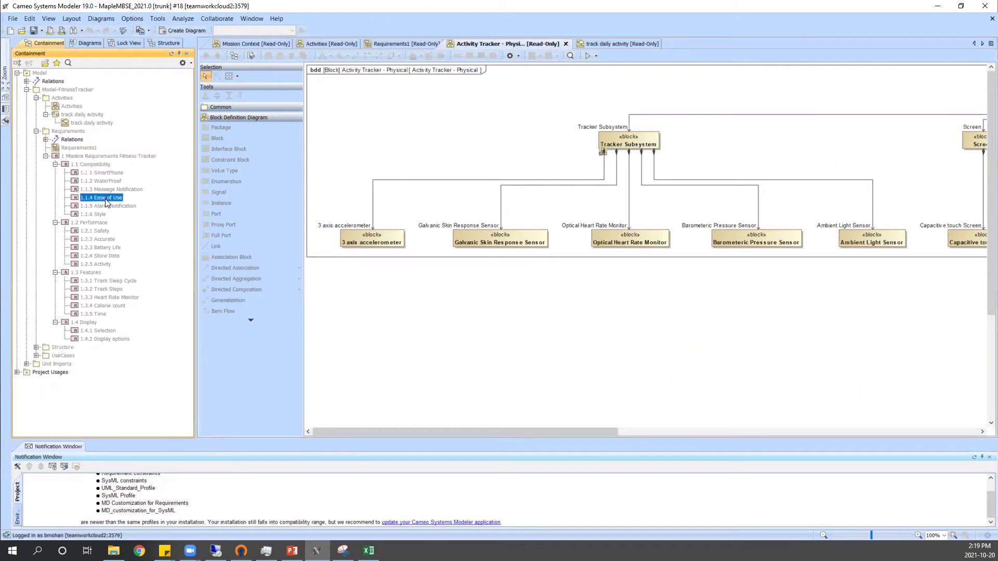
pyautogui.click(109, 181)
pyautogui.doubleClick(108, 181)
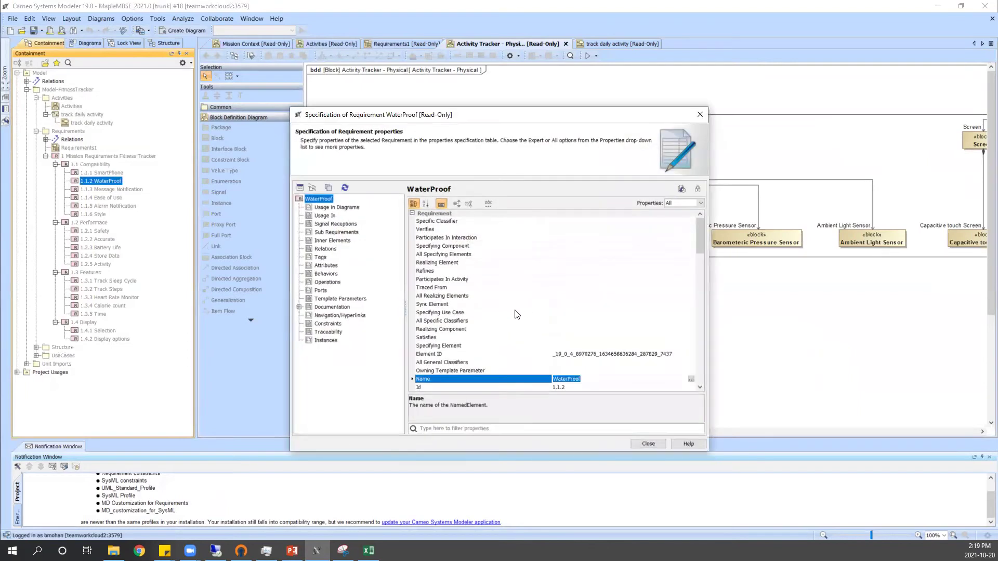
pyautogui.scroll(-2, 488, 314)
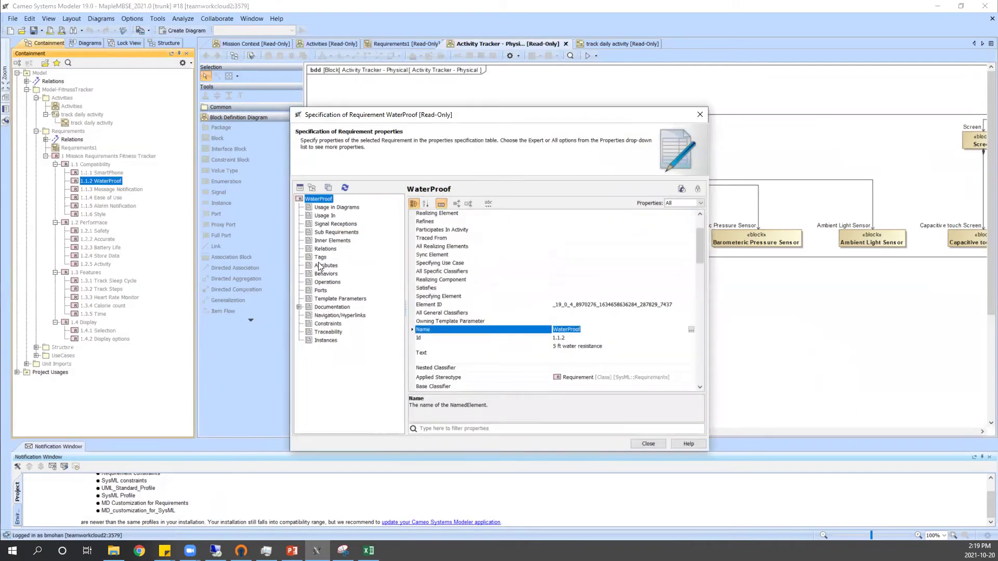
pyautogui.click(362, 255)
pyautogui.click(454, 285)
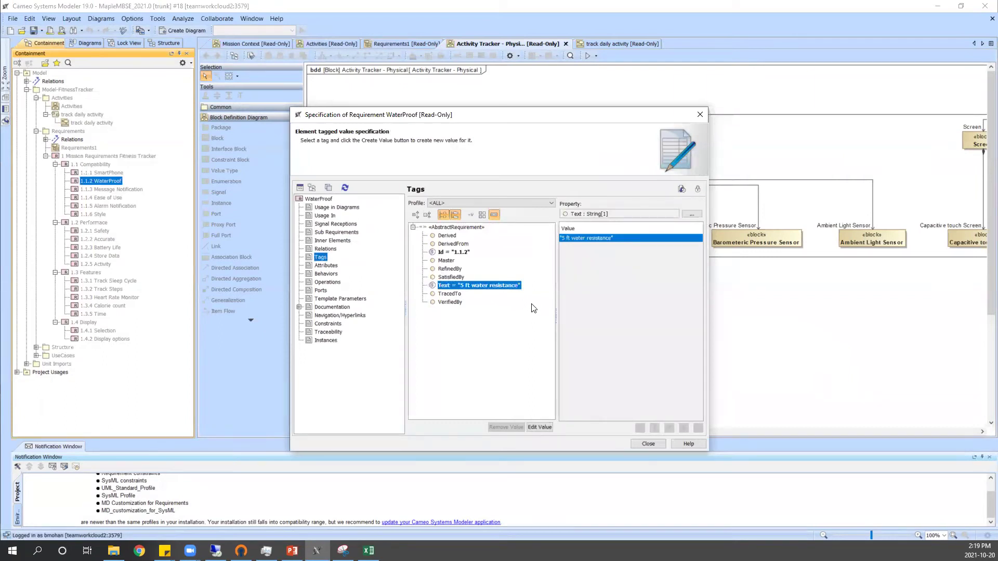
pyautogui.click(700, 115)
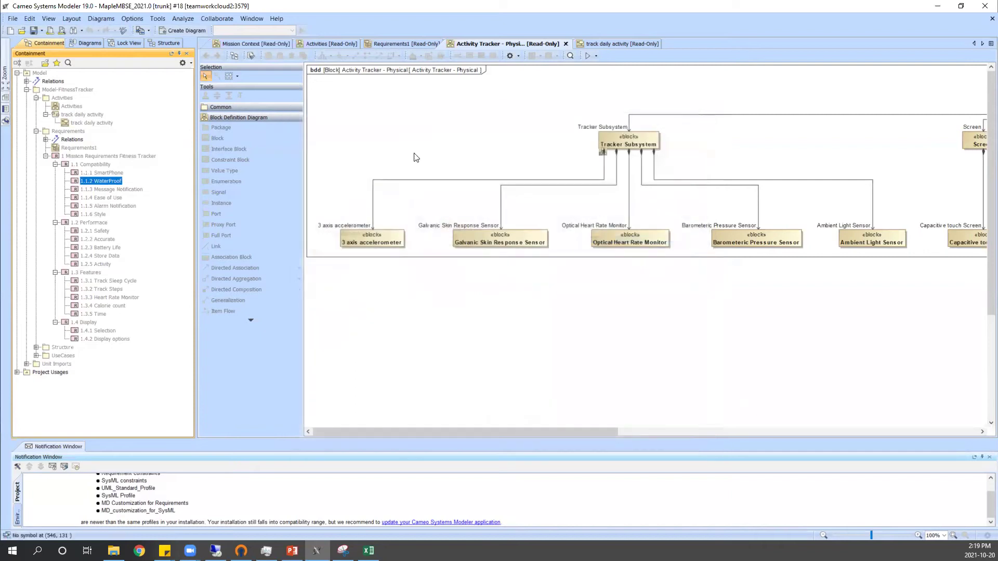
# Step: Expand the Structure package in the model tree and view the rest of the Activity Tracker - Physical block diagram
pyautogui.click(63, 116)
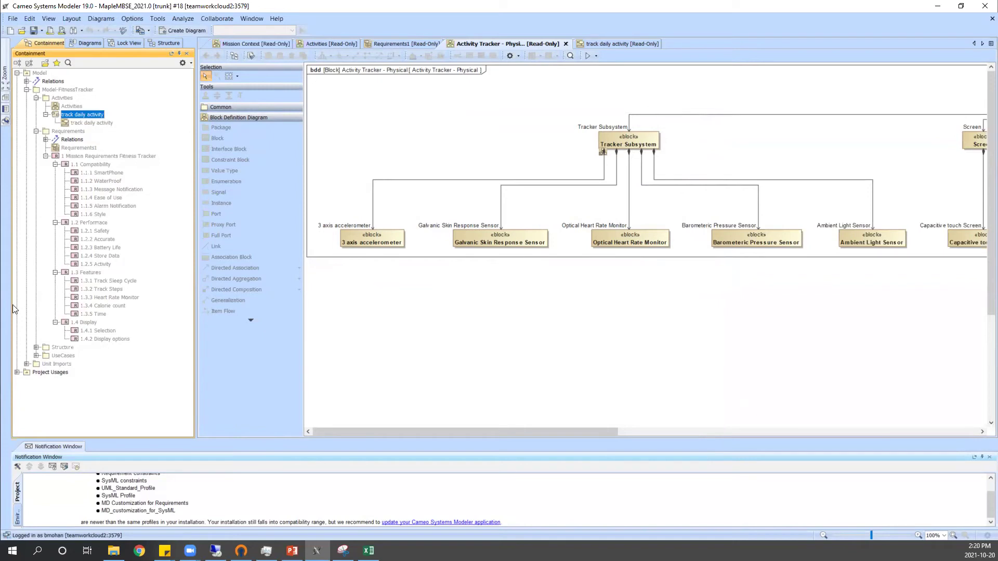
pyautogui.click(36, 347)
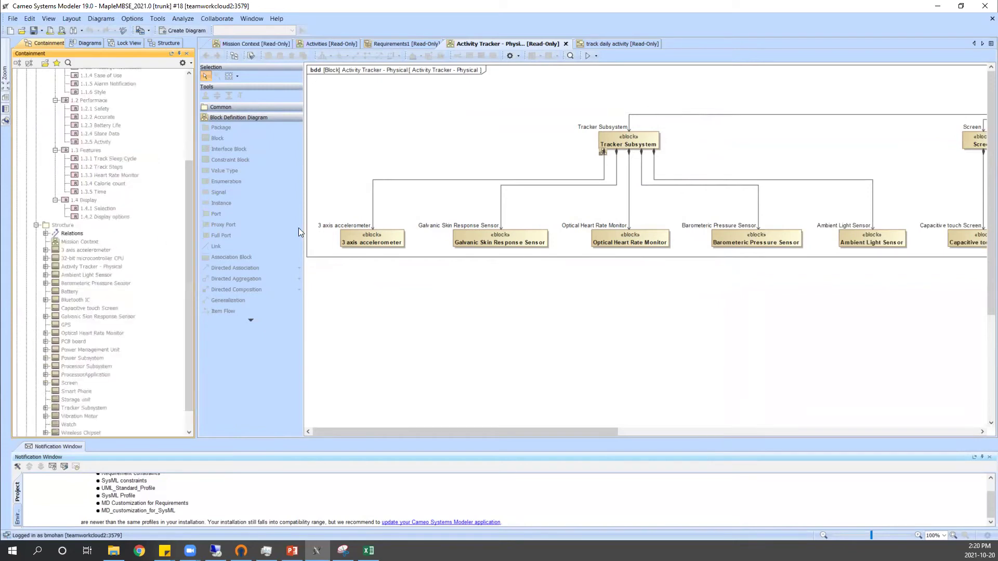
pyautogui.moveTo(584, 435); pyautogui.dragTo(668, 425)
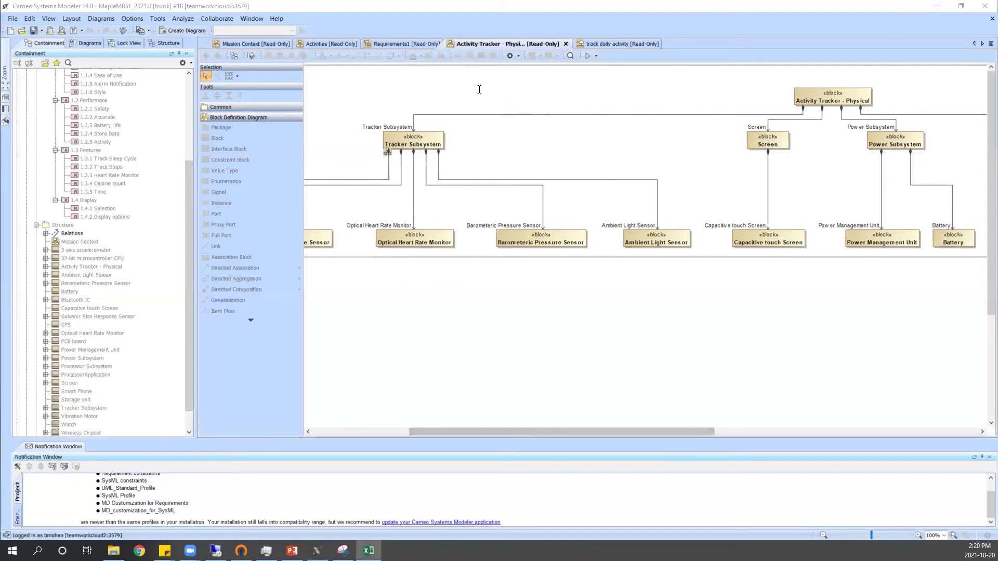
# Step: Switch to the MapleMBSE workbook in Excel and read the RefineRequirementstoFunctions and AllocationMatrix descriptions on the Introduction worksheet
pyautogui.hotkey('alt', 'Tab')
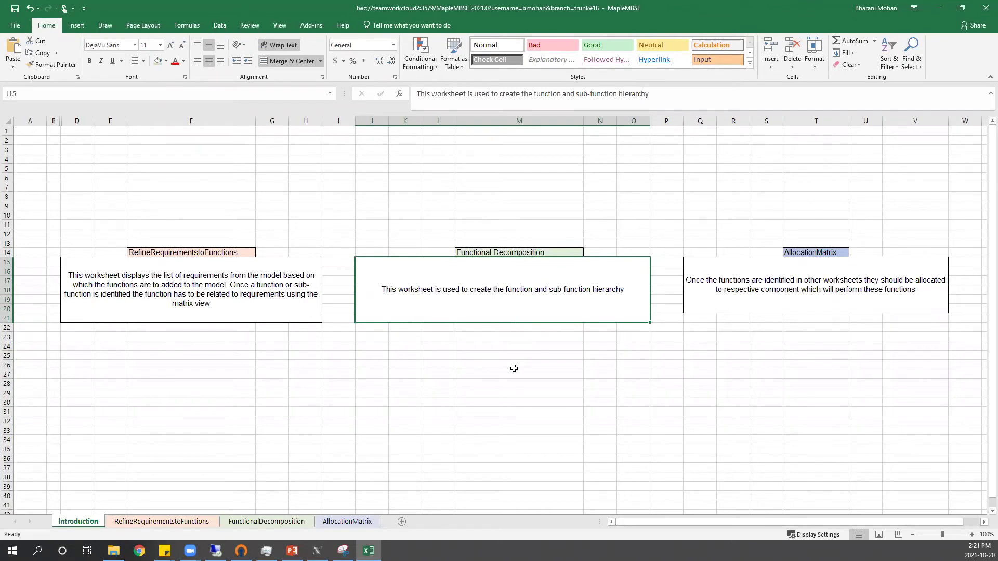
pyautogui.click(167, 288)
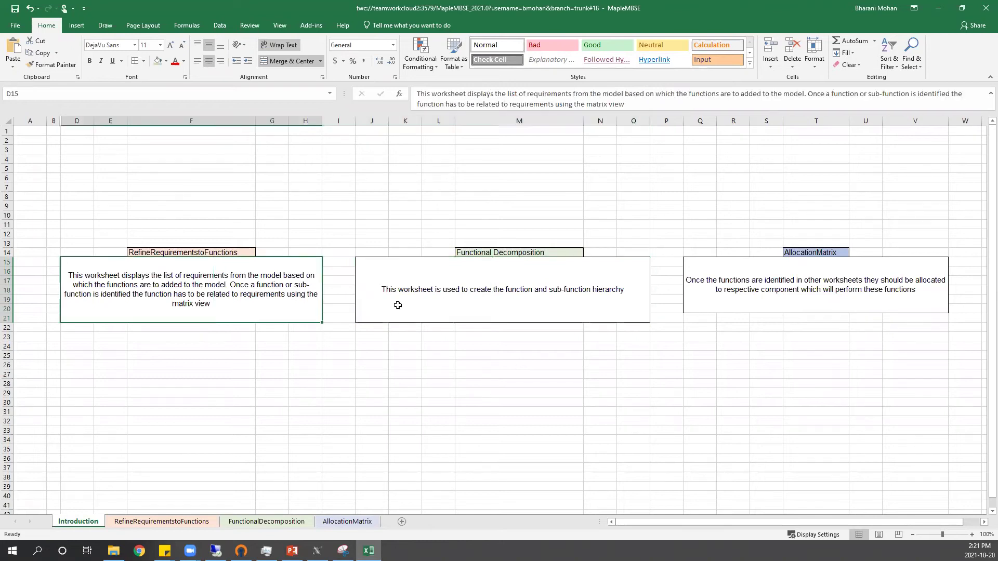
pyautogui.click(777, 291)
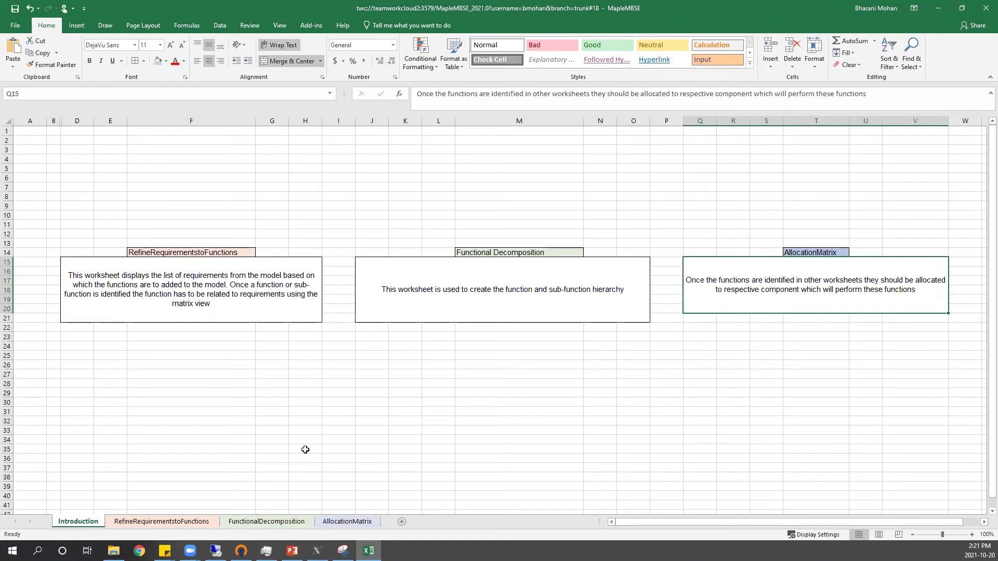
# Step: Open the RefineRequirementstoFunctions worksheet and examine the track daily activity function and the empty column beside it
pyautogui.click(166, 523)
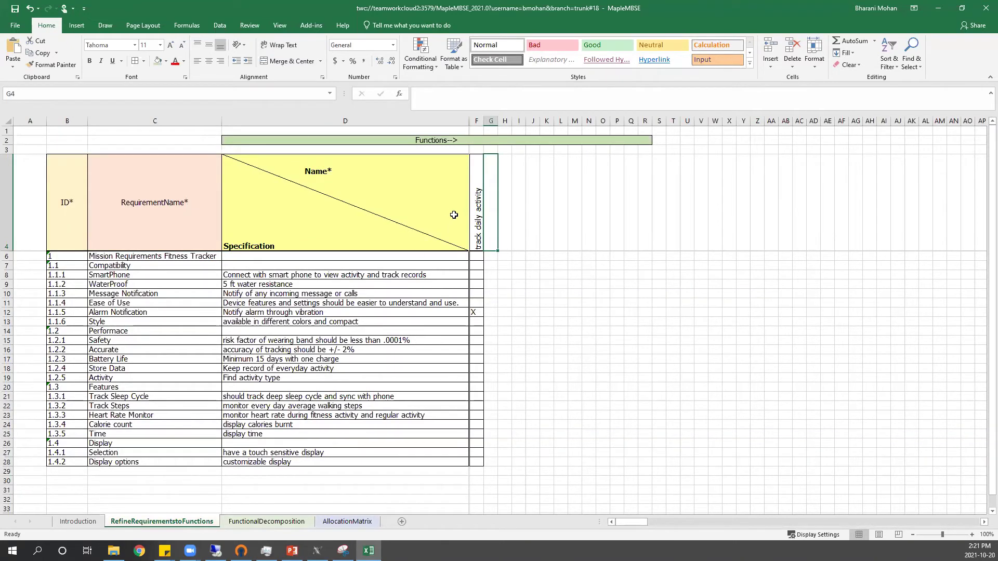
pyautogui.click(479, 184)
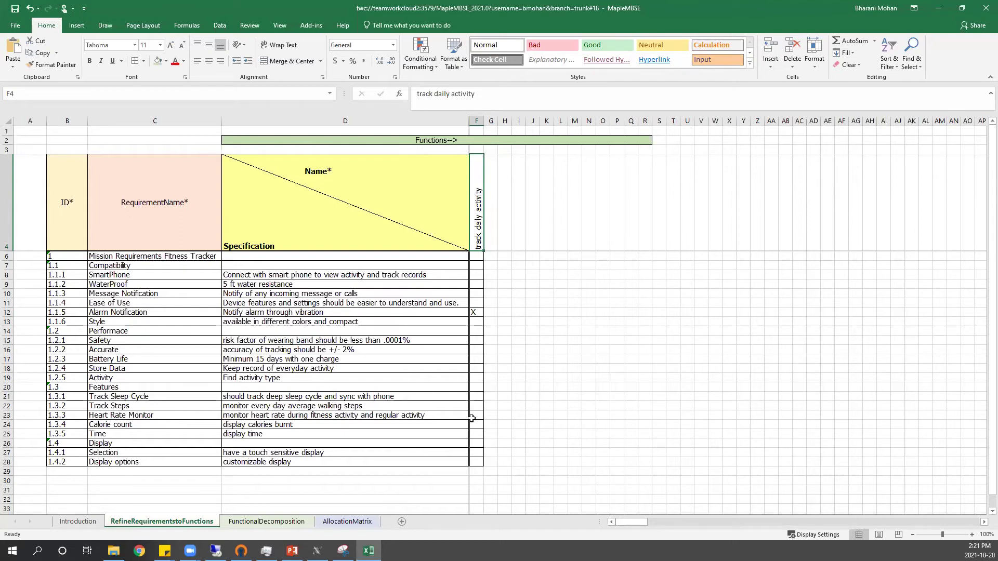
pyautogui.click(491, 200)
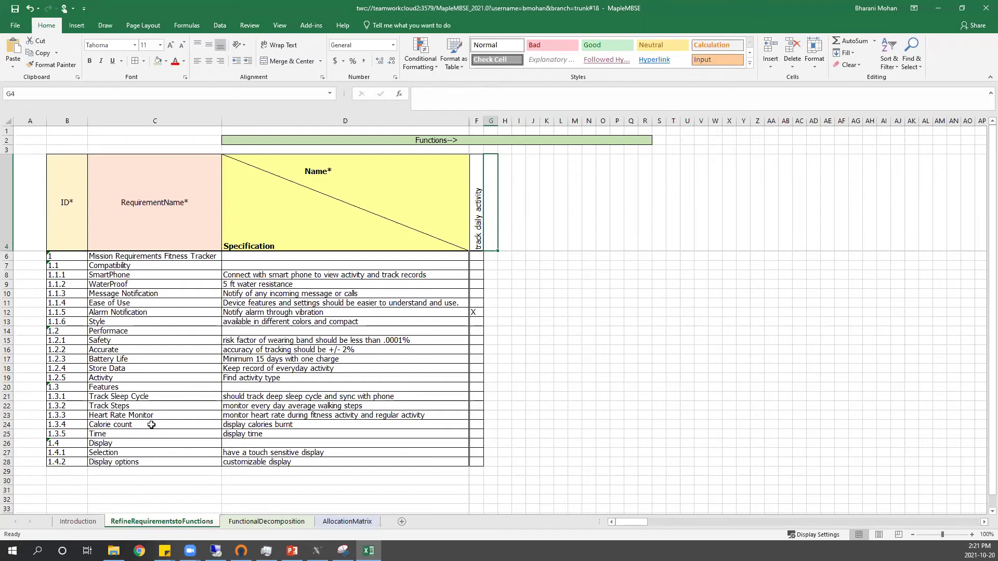
# Step: Add a function named "calculate calories" in header cell G4, based on the Calorie count requirement
pyautogui.click(151, 425)
pyautogui.click(277, 425)
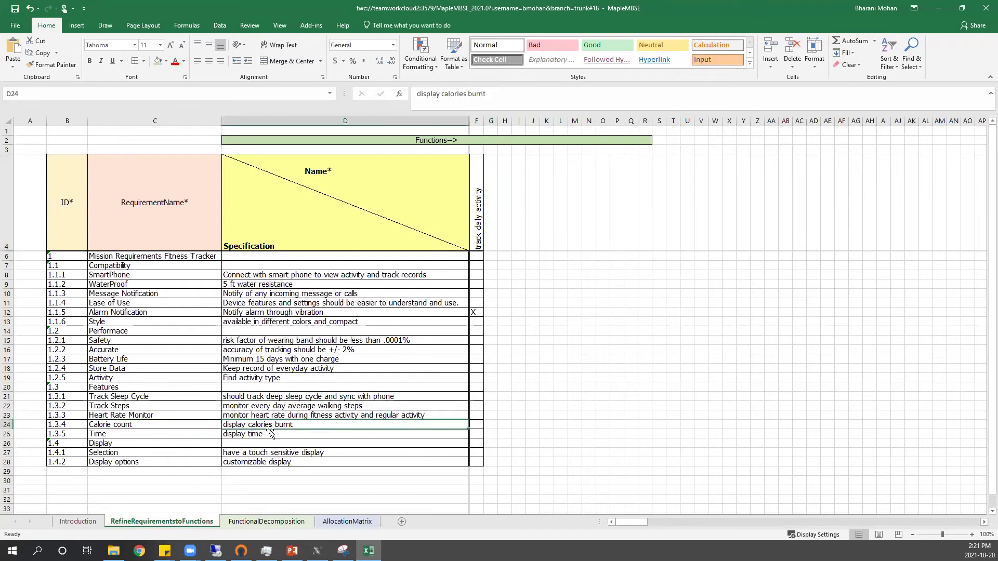
pyautogui.click(195, 425)
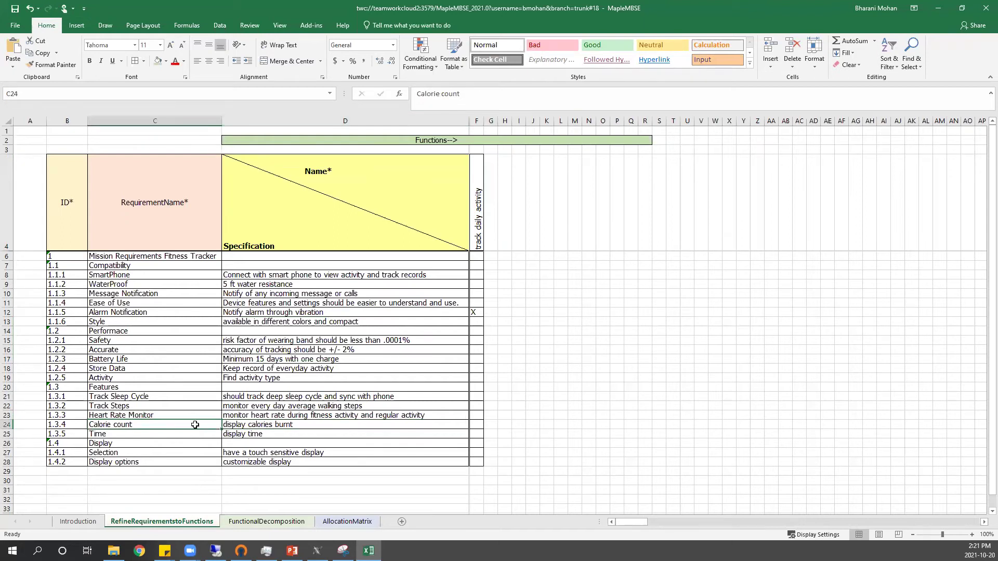
pyautogui.click(488, 199)
pyautogui.write('ca')
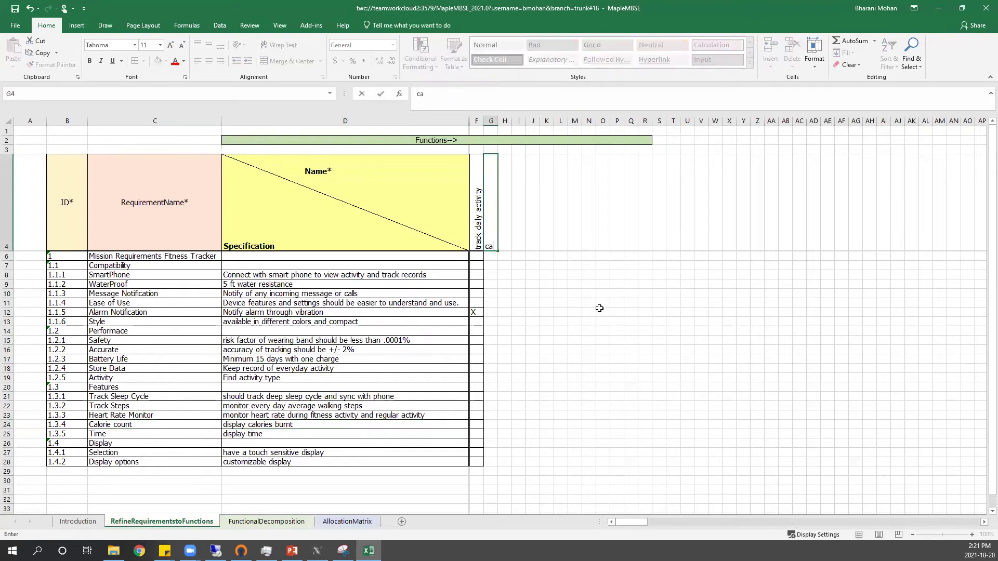
pyautogui.write('lculate calorie')
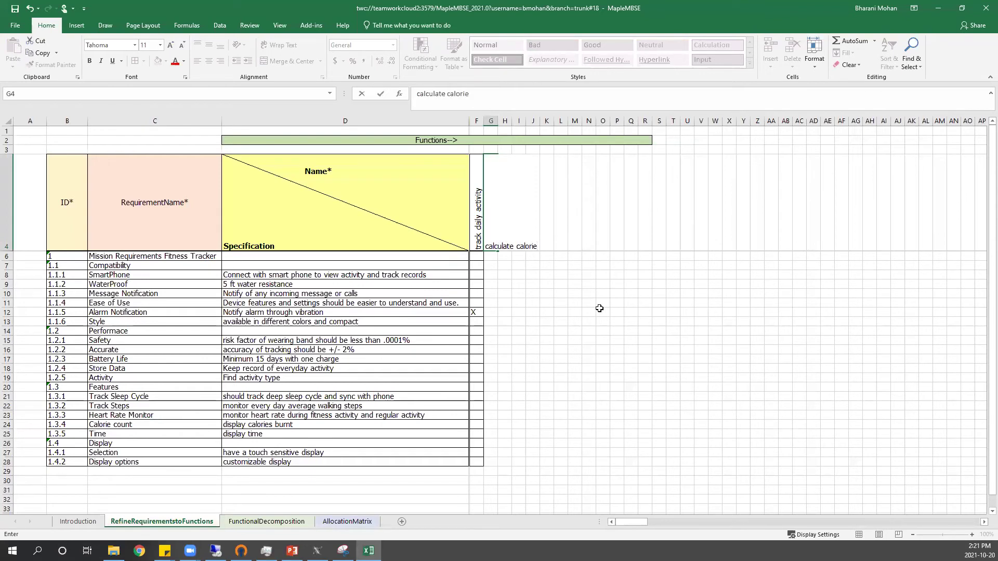
pyautogui.write('s')
pyautogui.click(507, 267)
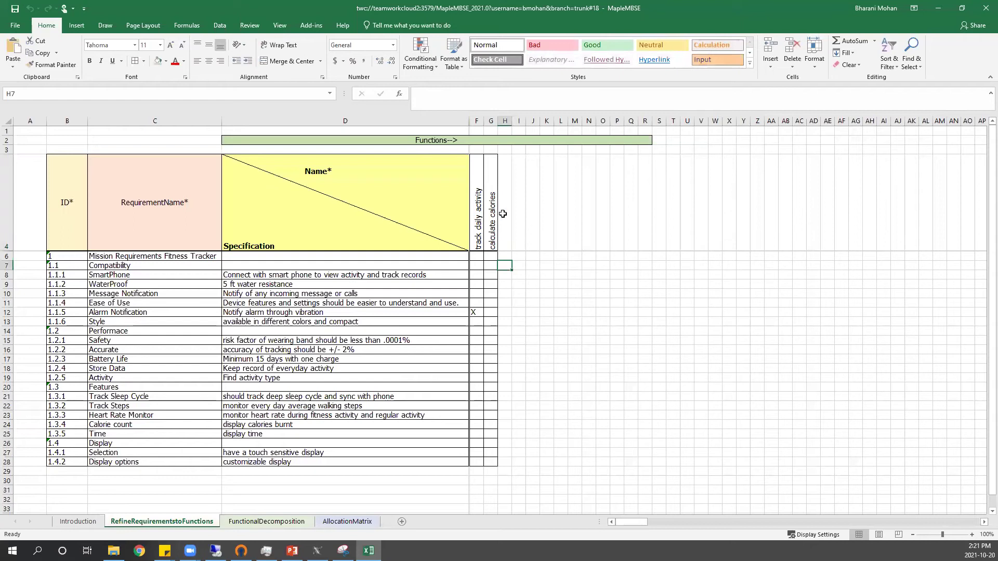
# Step: Add a function named "track sleep cycle" in header cell H4, based on the Track Sleep Cycle requirement
pyautogui.click(126, 396)
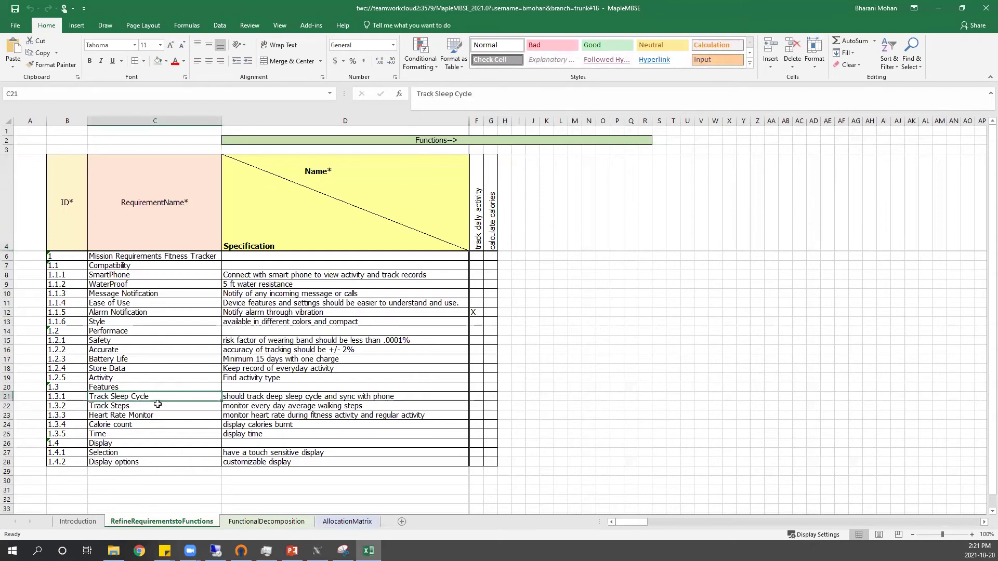
pyautogui.click(508, 212)
pyautogui.write('track')
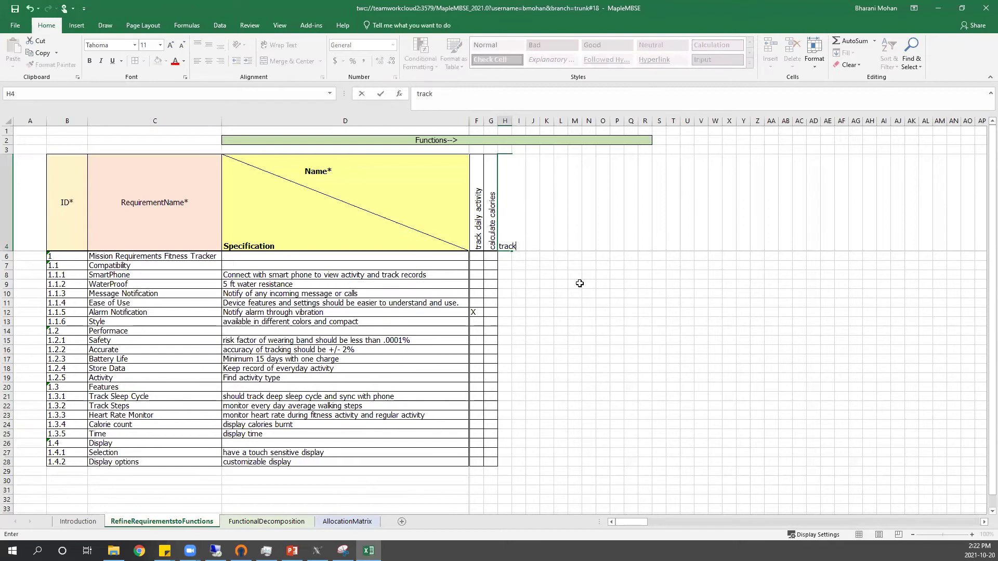
pyautogui.write(' sleep cycle')
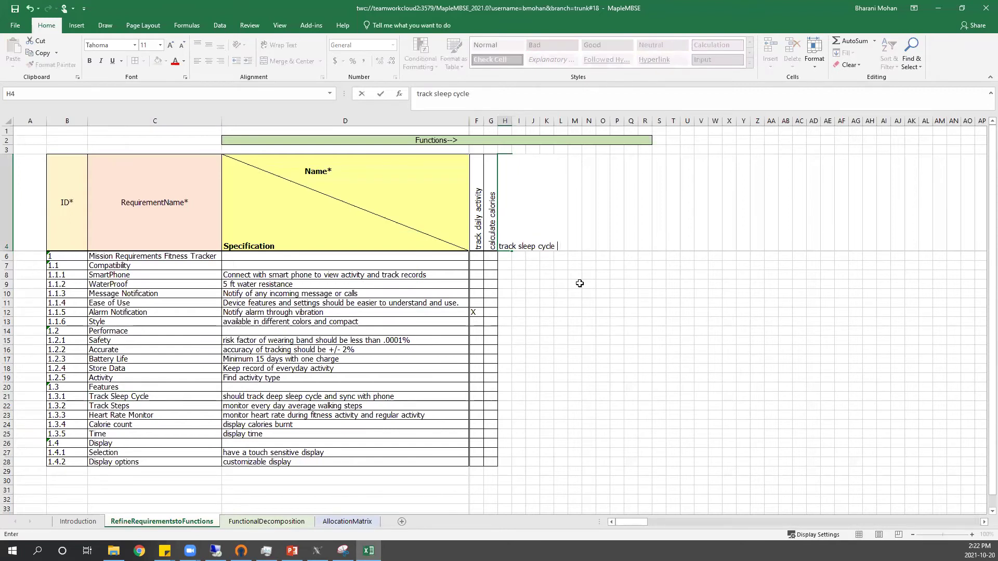
pyautogui.click(575, 292)
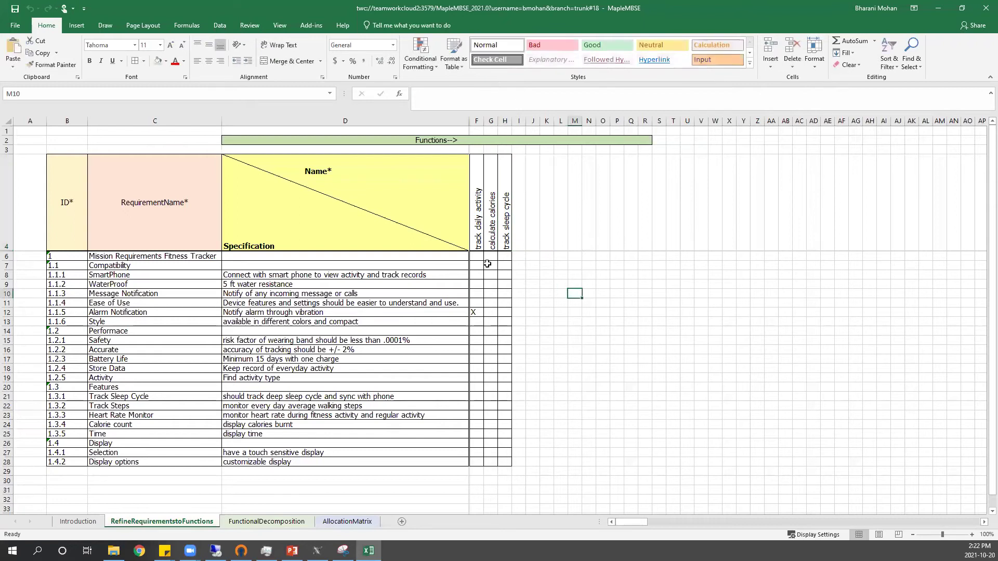
# Step: Relate the calculate calories function to the Calorie count requirement with an X in cell G24
pyautogui.click(491, 245)
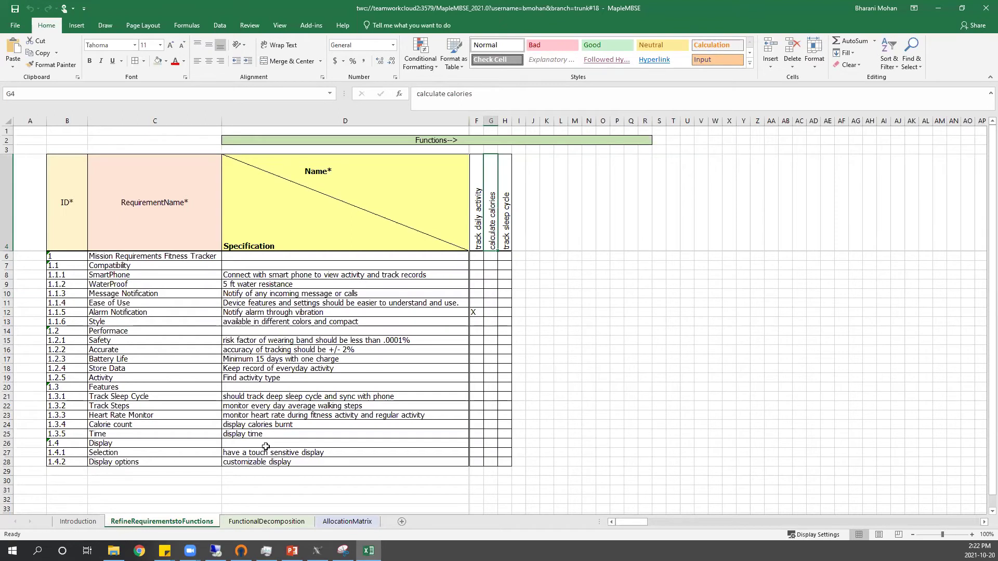
pyautogui.click(493, 428)
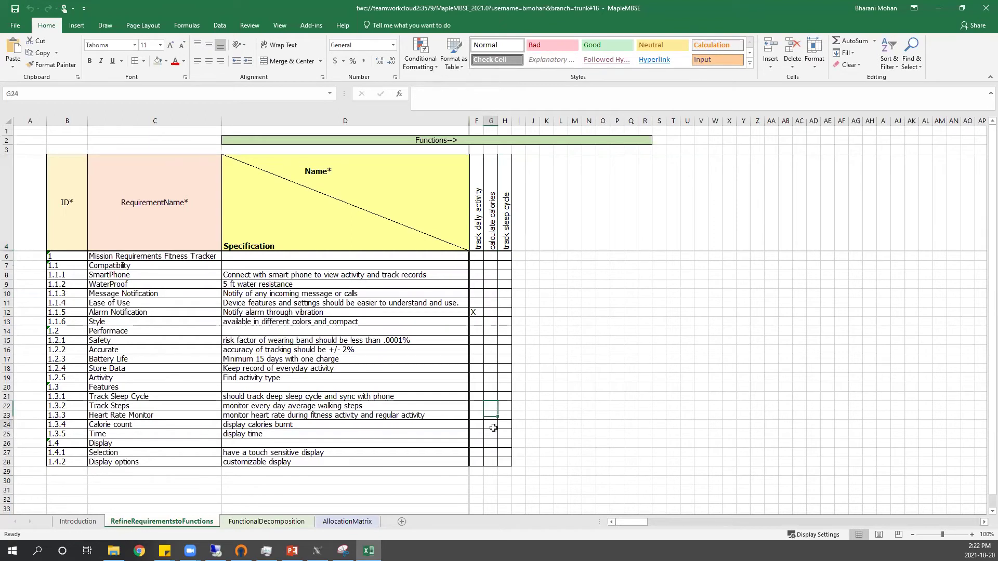
pyautogui.write('x')
pyautogui.click(574, 415)
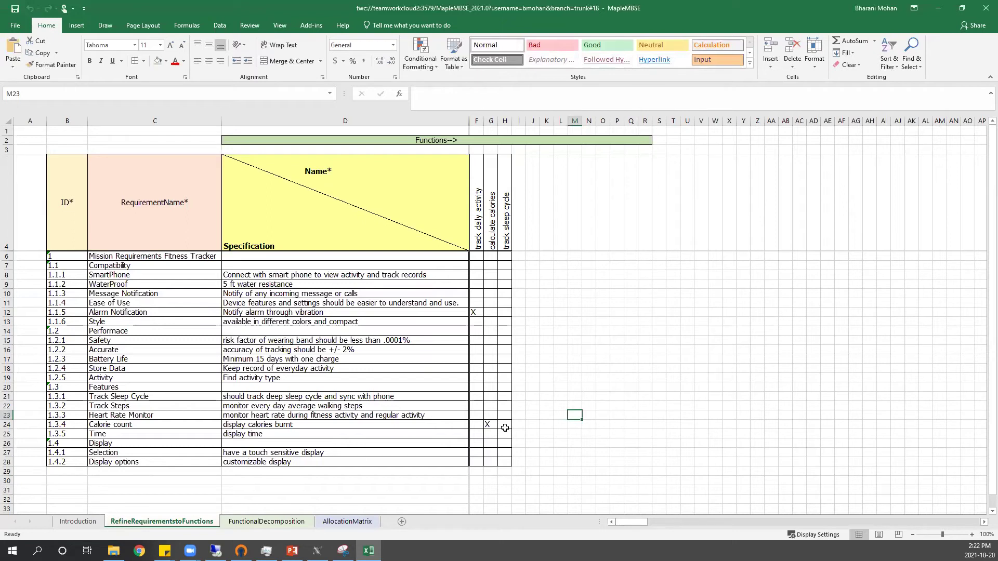
# Step: Relate the track sleep cycle function to the Track Sleep Cycle requirement with an X in cell H21
pyautogui.click(506, 243)
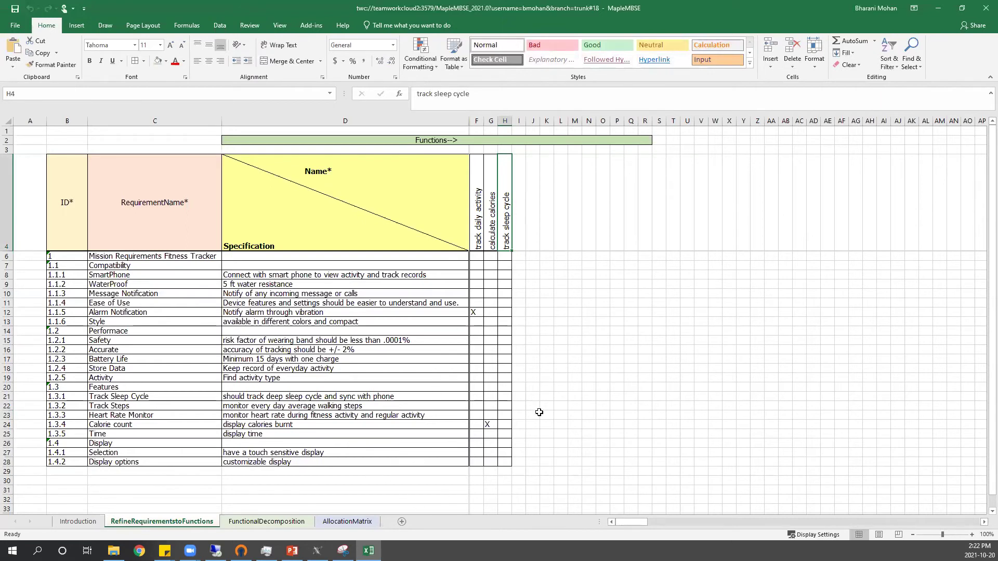
pyautogui.click(505, 395)
pyautogui.write('X')
pyautogui.click(546, 369)
# Step: Add a function named "track steps" in header cell I4 of the requirements-to-functions matrix
pyautogui.click(516, 222)
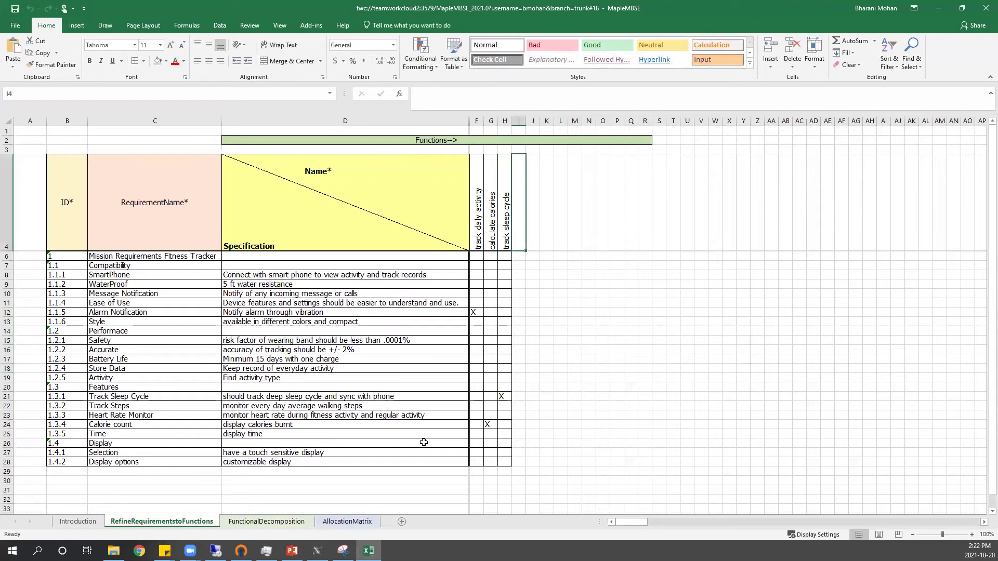
pyautogui.click(307, 406)
pyautogui.click(326, 396)
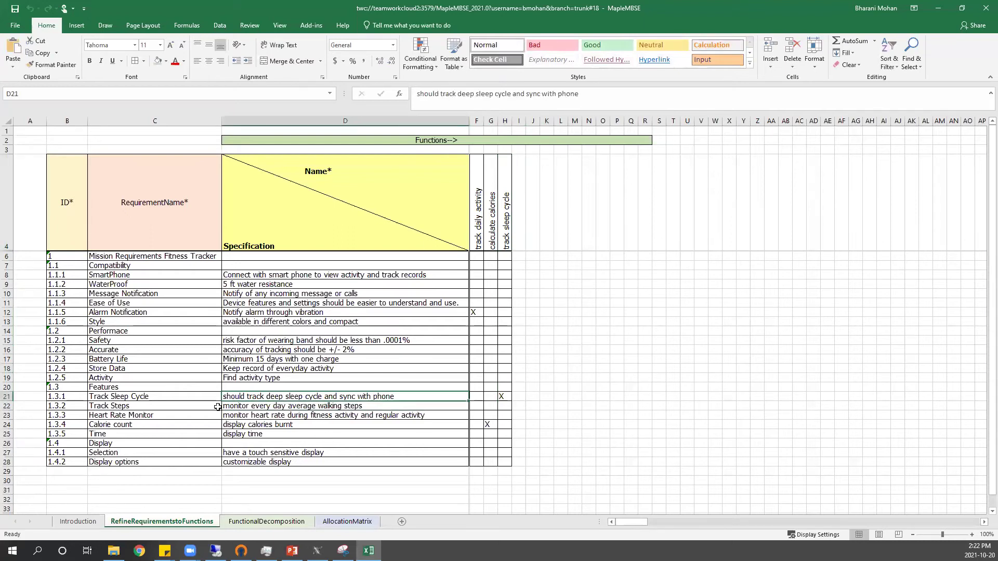
pyautogui.click(504, 396)
pyautogui.press('Return')
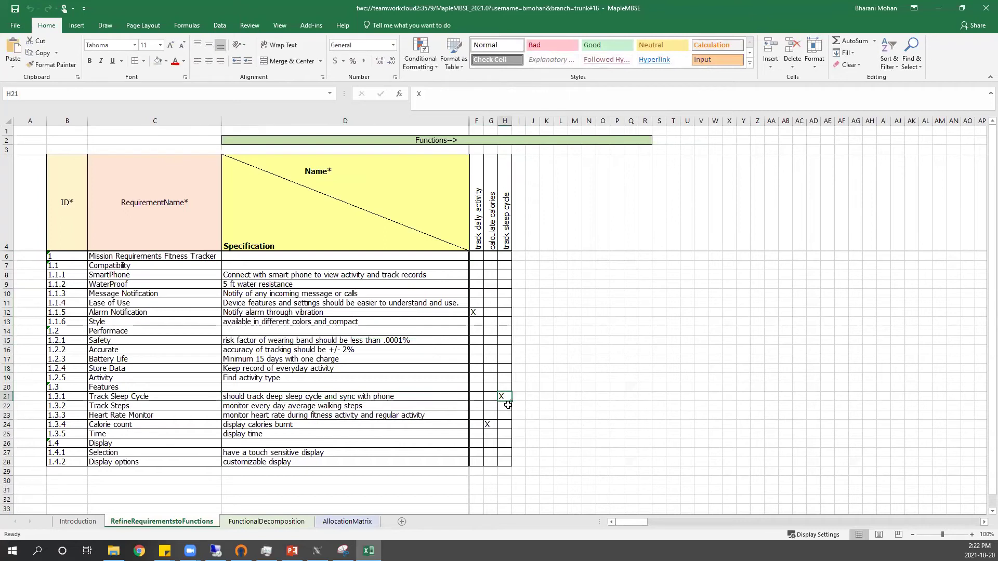
pyautogui.click(521, 212)
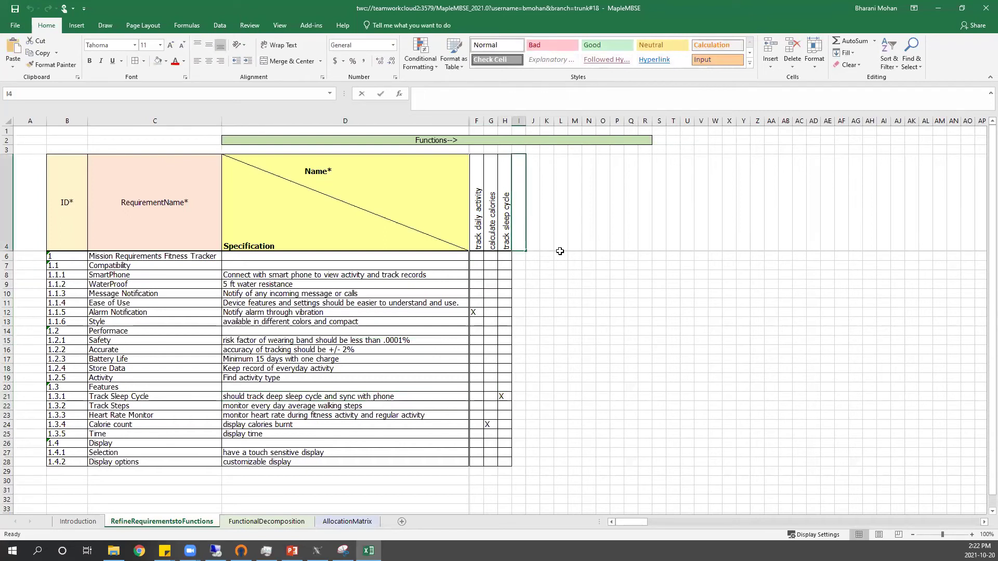
pyautogui.write('trac')
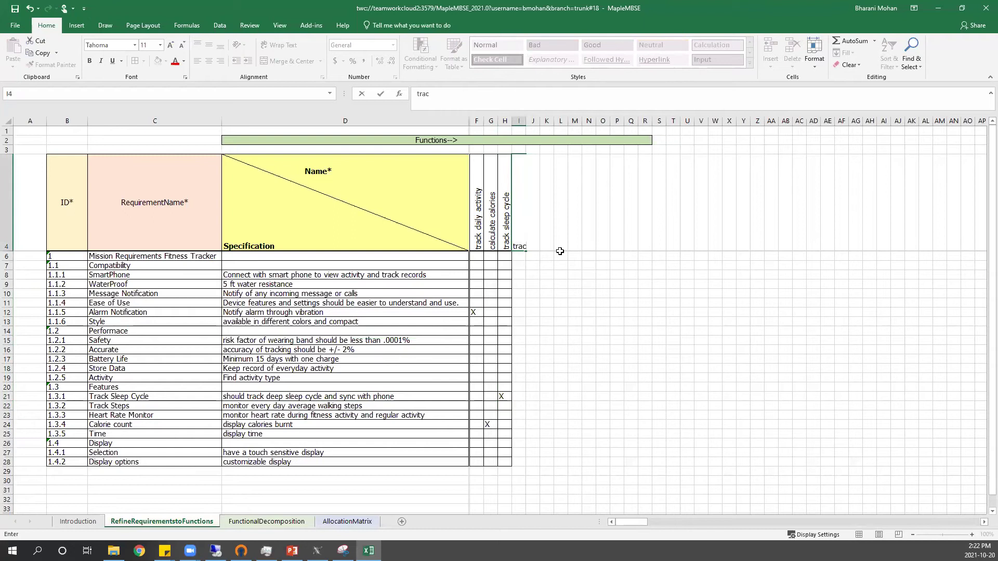
pyautogui.write('k steps')
pyautogui.press('Return')
# Step: Relate the track steps function to the Track Steps requirement with an X in cell I22
pyautogui.click(158, 409)
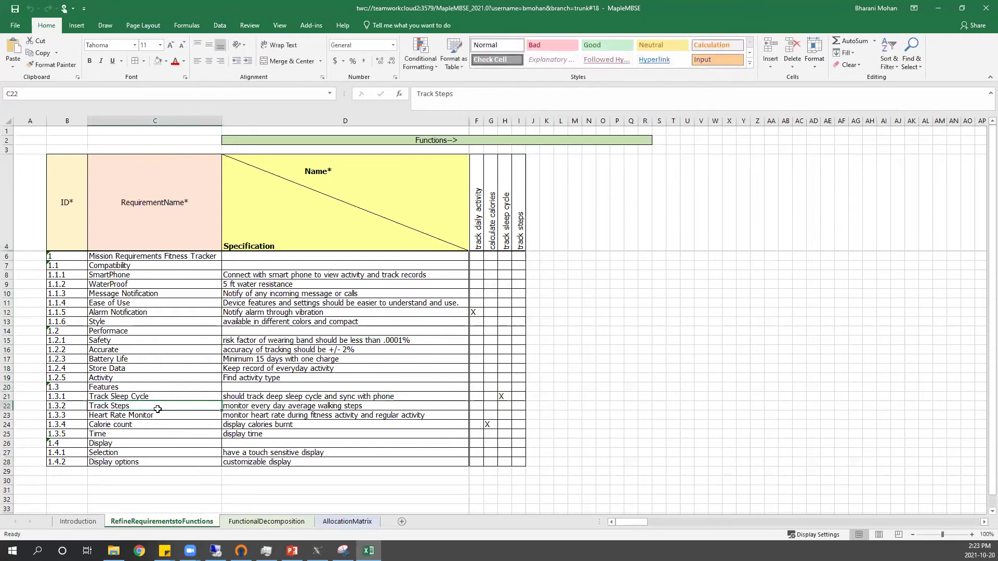
pyautogui.click(514, 406)
pyautogui.write('X')
pyautogui.click(546, 396)
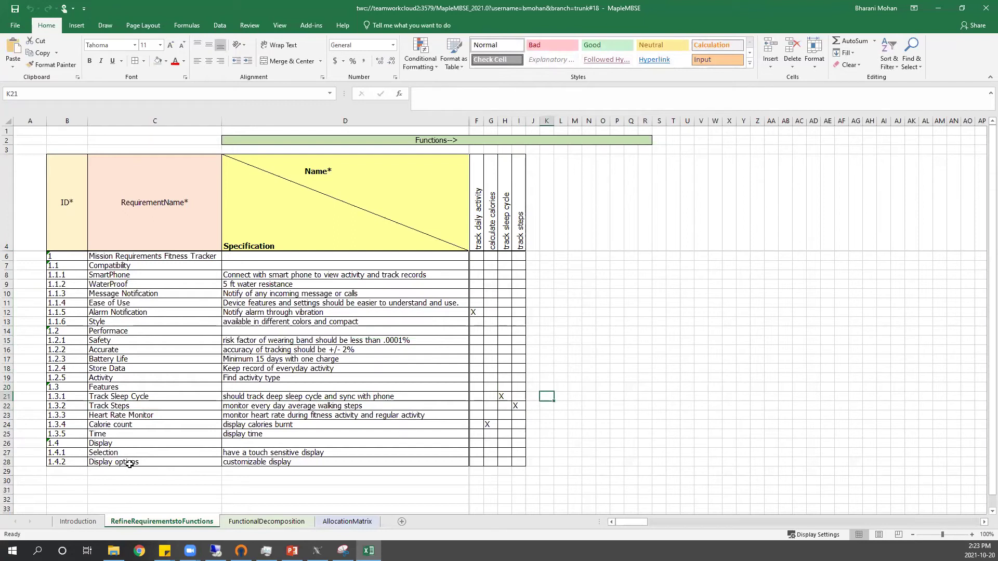
pyautogui.click(135, 314)
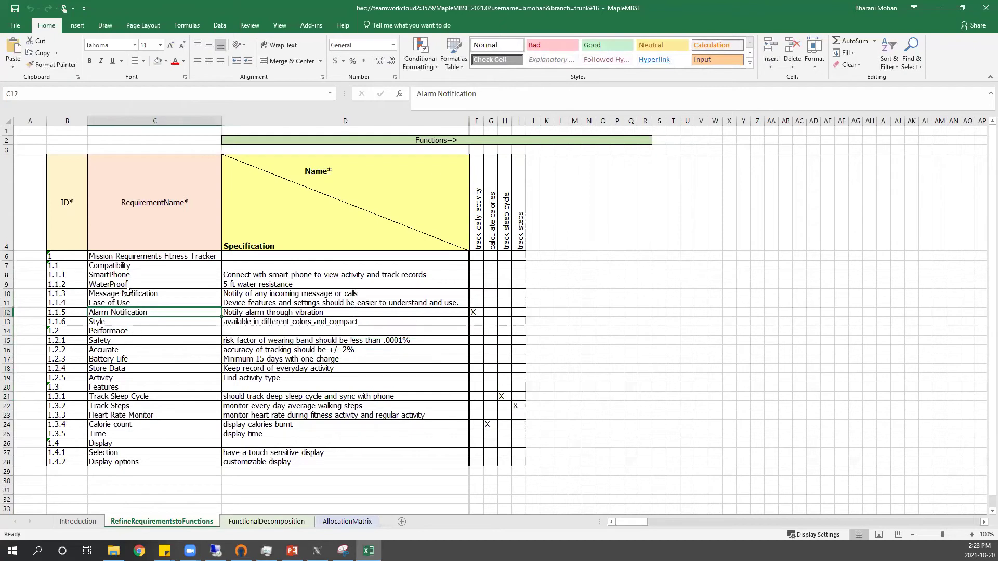
# Step: Add a function named "display notifications" in header cell J4 of the requirements-to-functions matrix
pyautogui.click(301, 293)
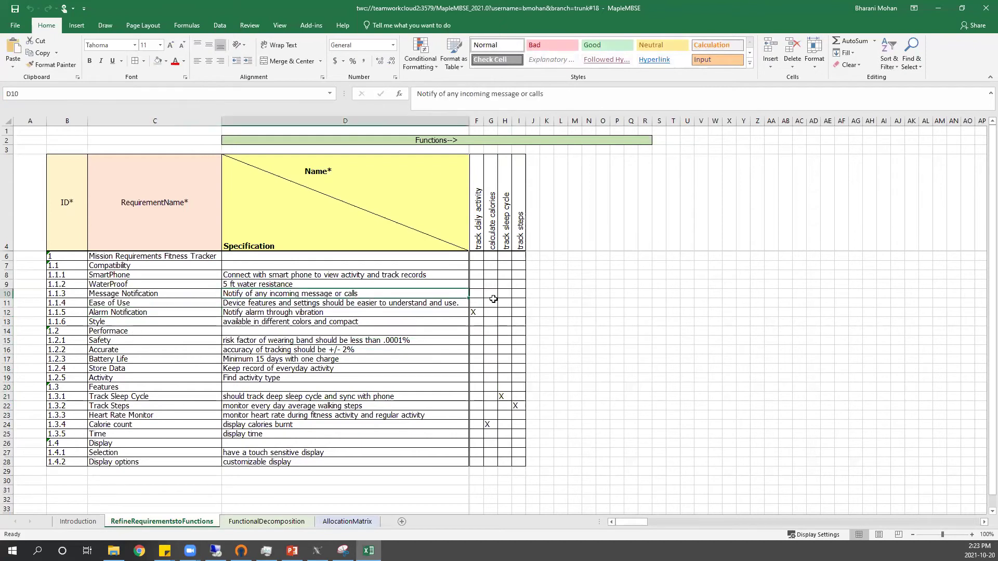
pyautogui.click(531, 228)
pyautogui.write('dis')
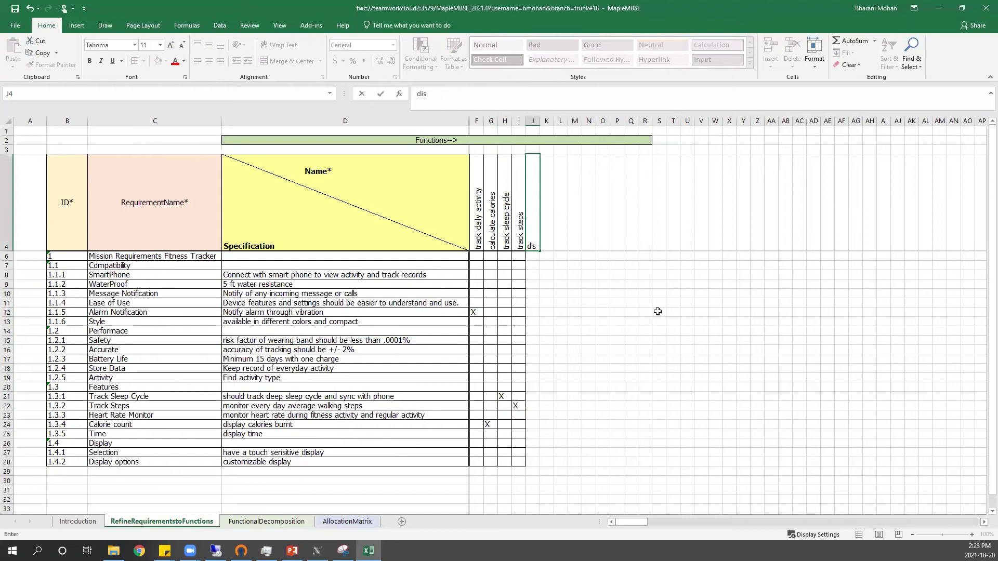
pyautogui.write('play notifications')
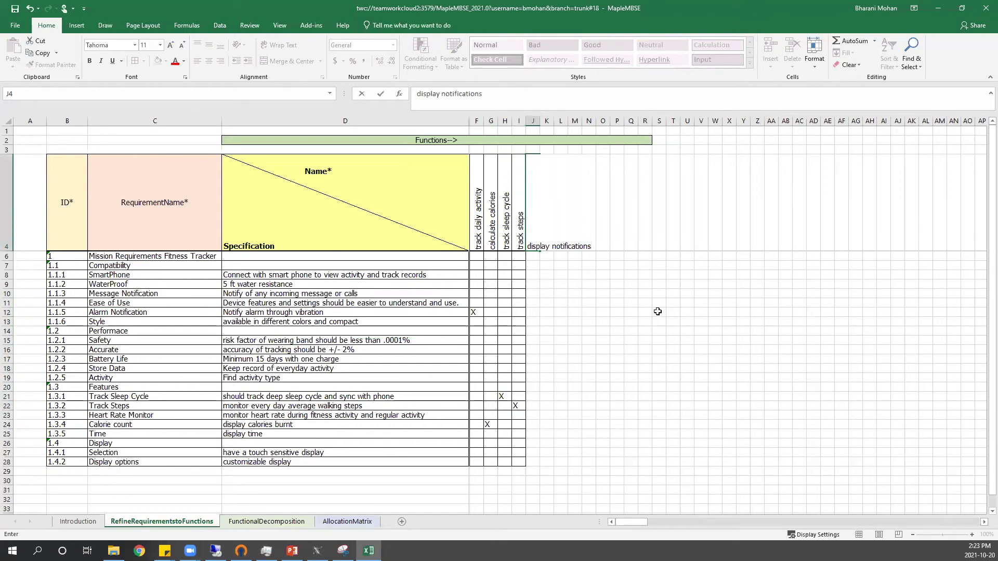
pyautogui.click(658, 312)
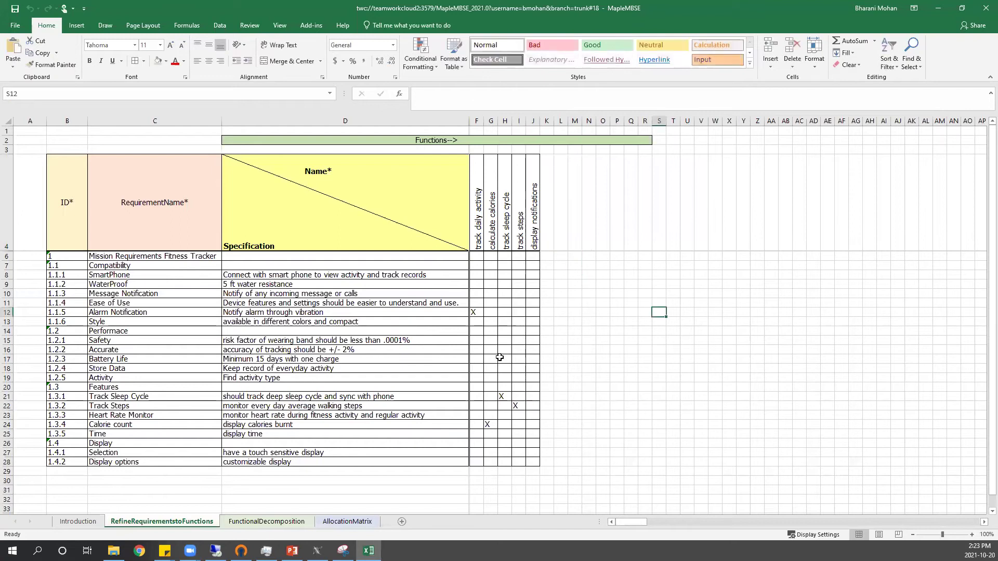
# Step: Relate the display notifications function to the Message Notification requirement with an X in cell J10
pyautogui.click(136, 295)
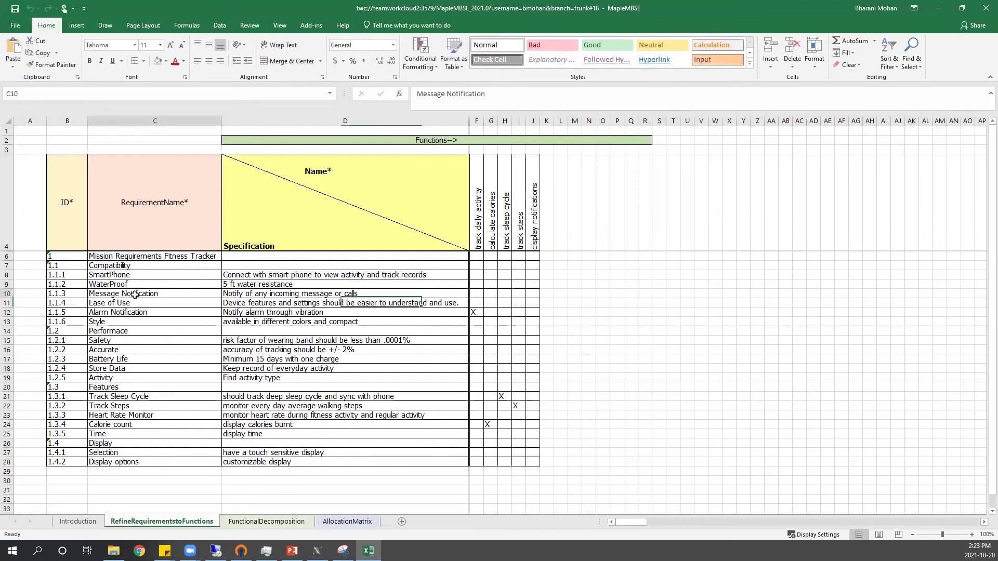
pyautogui.click(532, 294)
pyautogui.write('X')
pyautogui.click(588, 321)
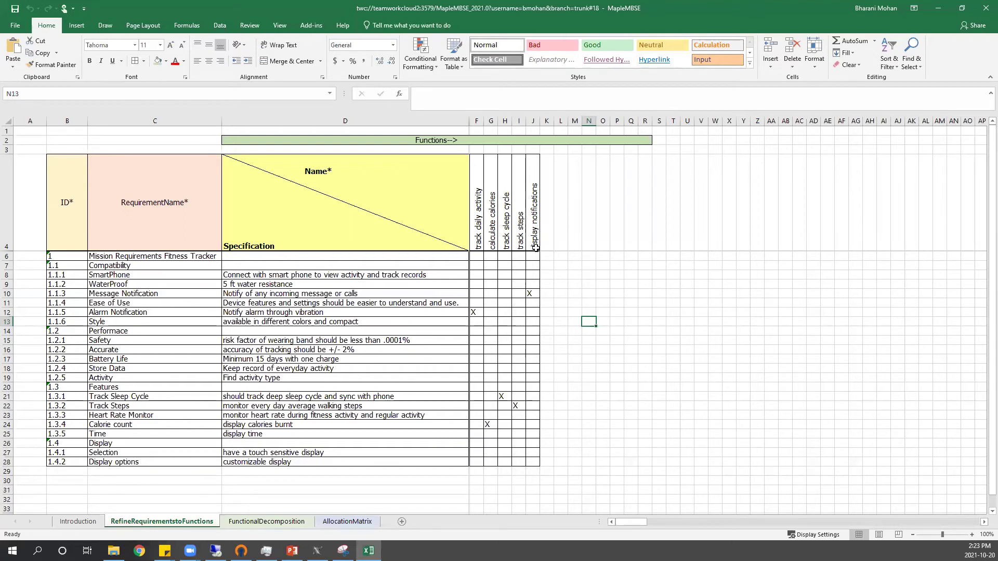
pyautogui.click(531, 295)
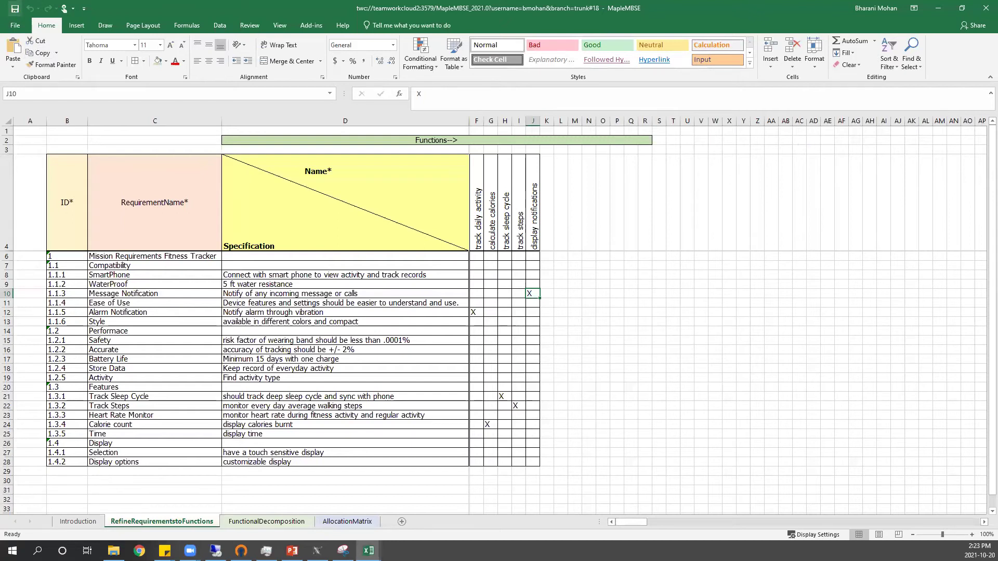
# Step: Save the matrix changes to Teamwork Cloud with the commit message "added new functions"
pyautogui.hotkey('ctrl', 's')
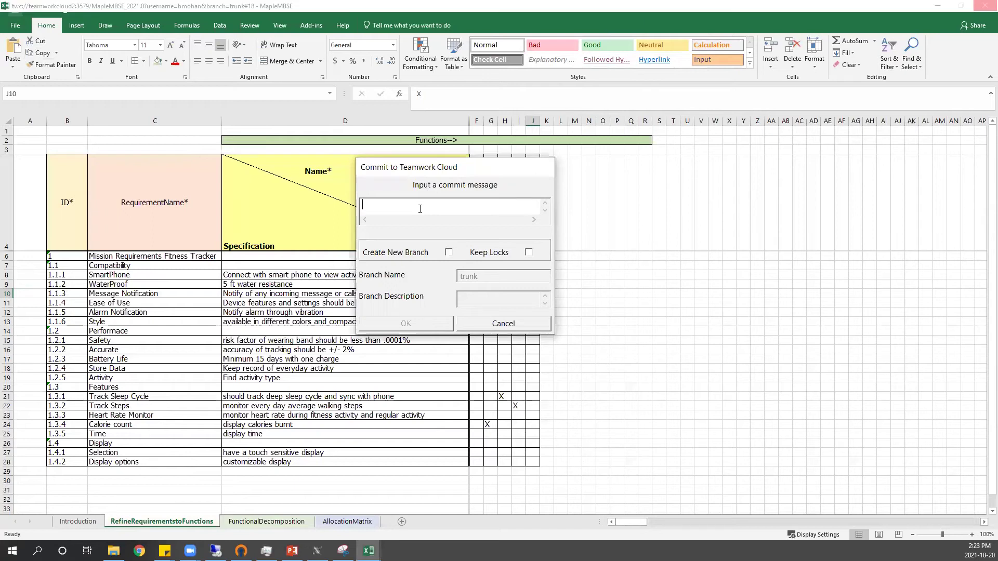
pyautogui.write('added new')
pyautogui.write('functions')
pyautogui.click(400, 323)
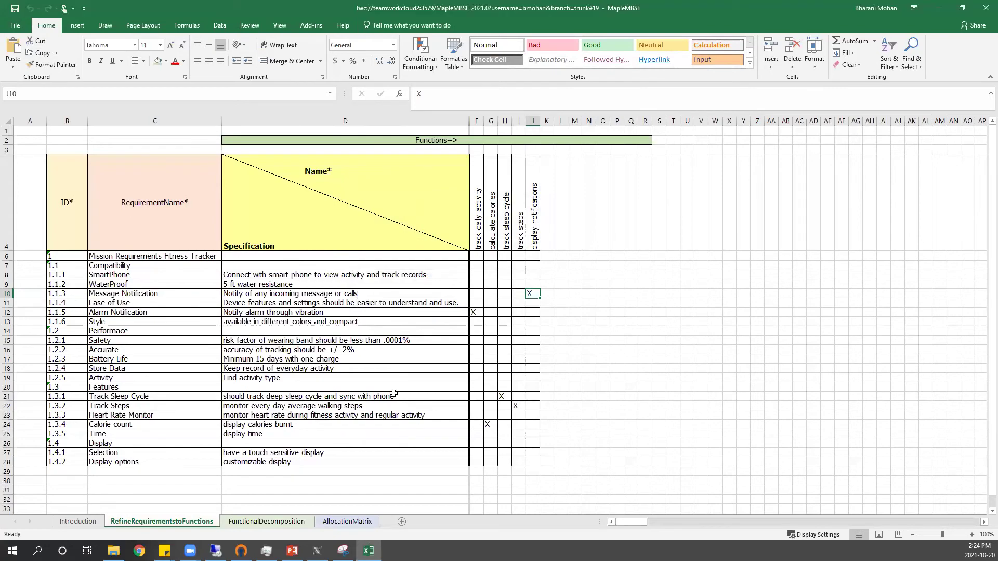
# Step: Switch to Cameo Systems Modeler and update the MapleMBSE_2021.0 project from the server
pyautogui.hotkey('alt', 'Tab')
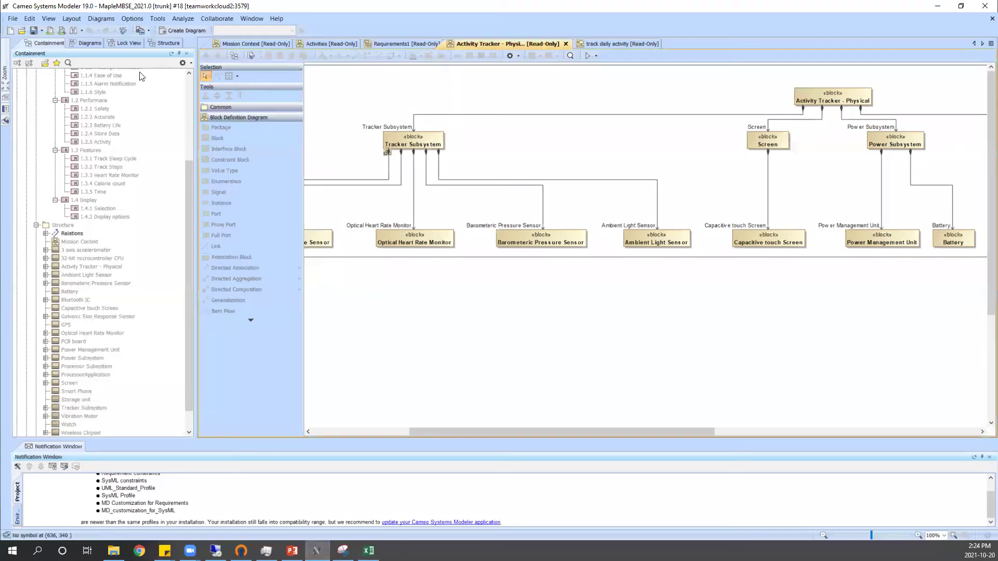
pyautogui.scroll(1, 160, 139)
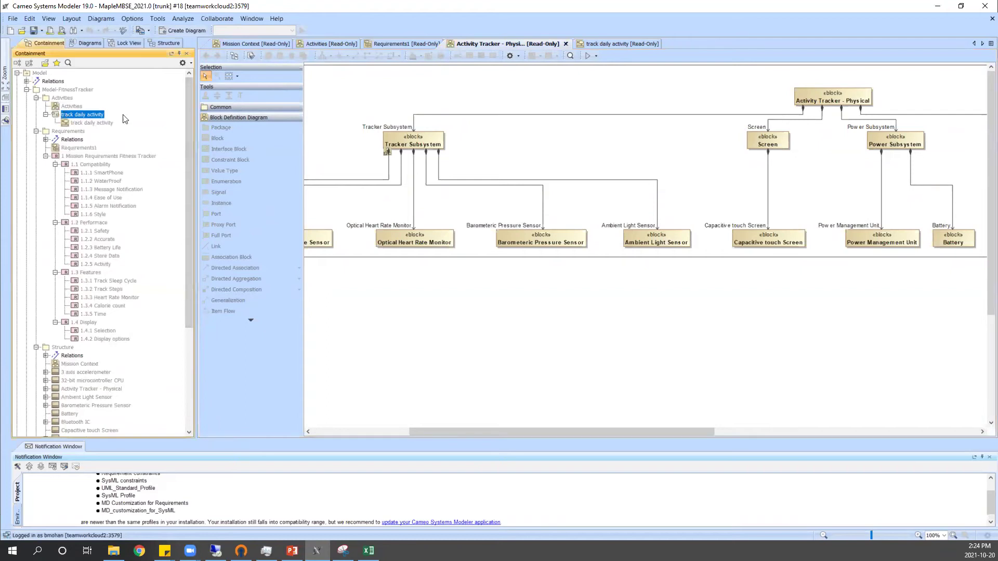
pyautogui.moveTo(195, 119); pyautogui.dragTo(202, 120)
pyautogui.click(213, 19)
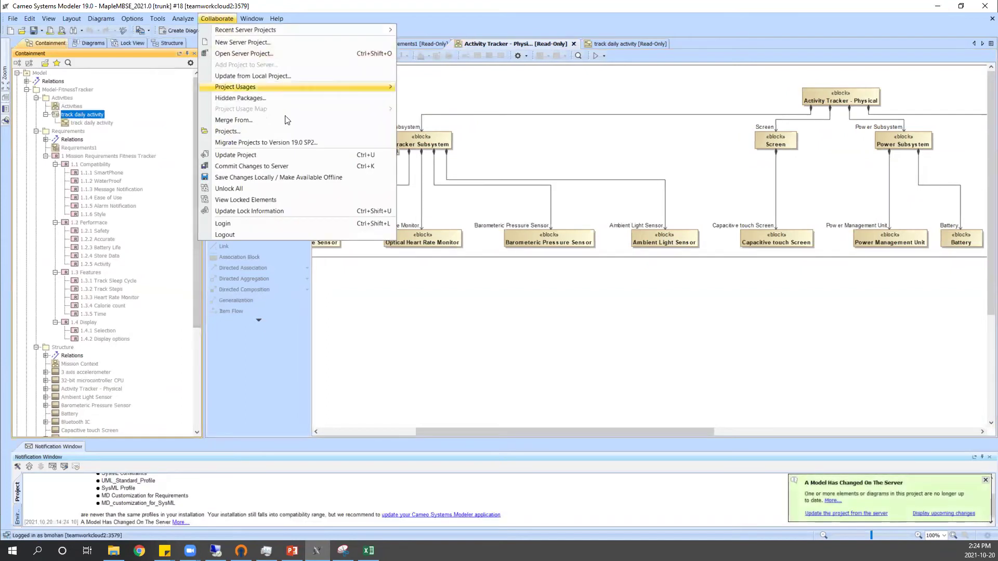
pyautogui.click(245, 155)
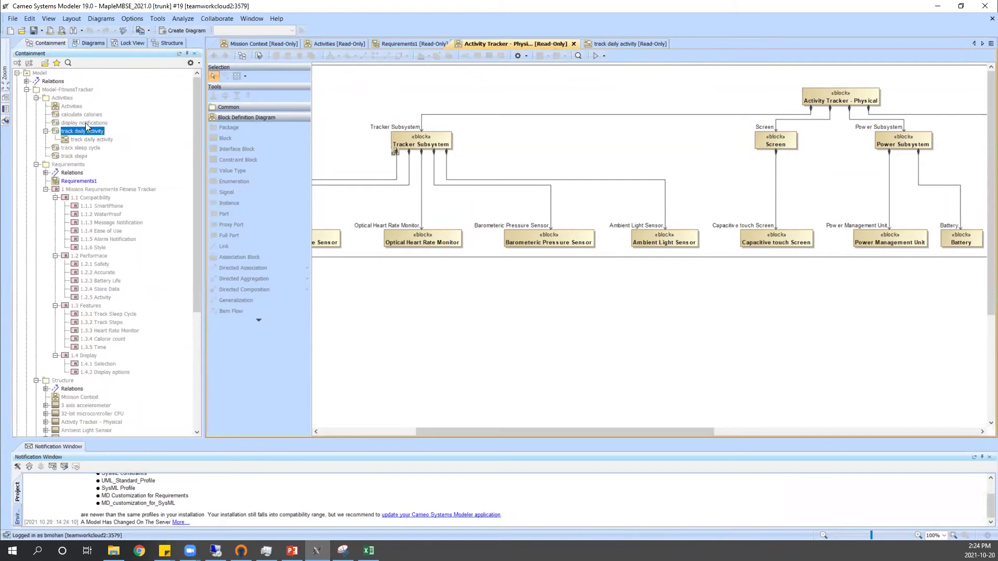
# Step: Open the Activities block definition diagram and lock it for editing
pyautogui.doubleClick(71, 106)
pyautogui.click(80, 115)
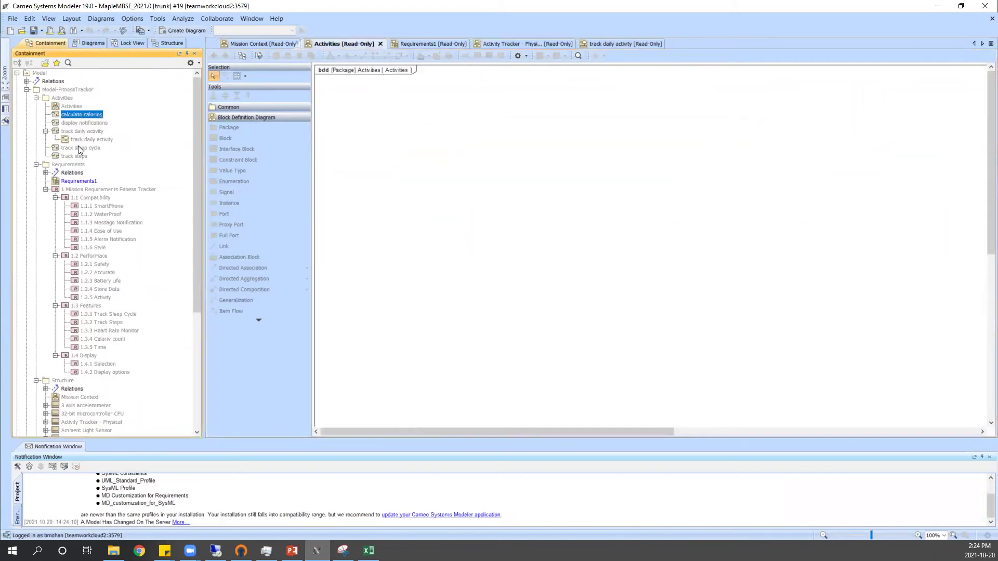
pyautogui.rightClick(487, 180)
pyautogui.moveTo(588, 188)
pyautogui.click(668, 189)
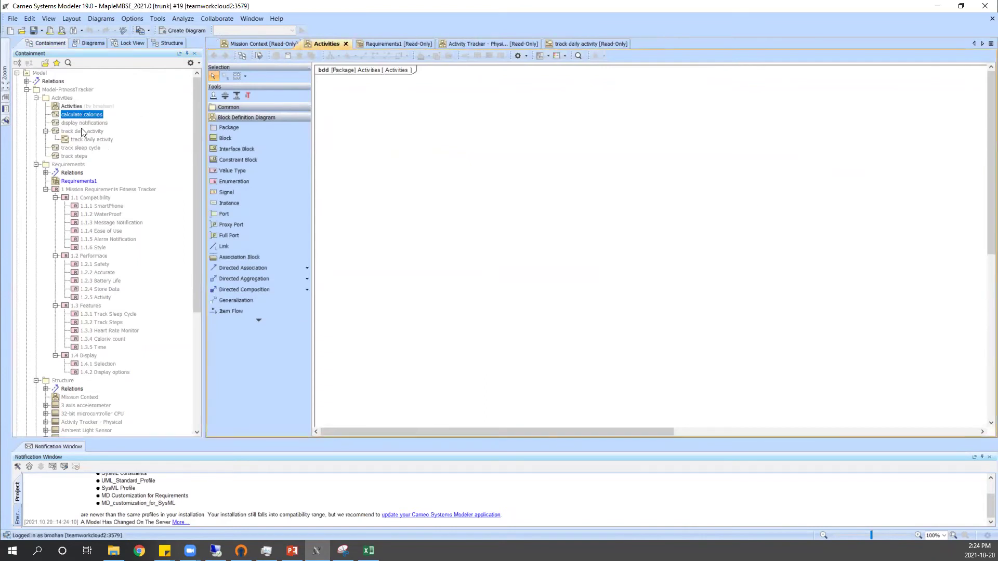
# Step: Place the activities from calculate calories through track steps on the Activities diagram and delete the extra symbol beside track daily activity
pyautogui.click(77, 156)
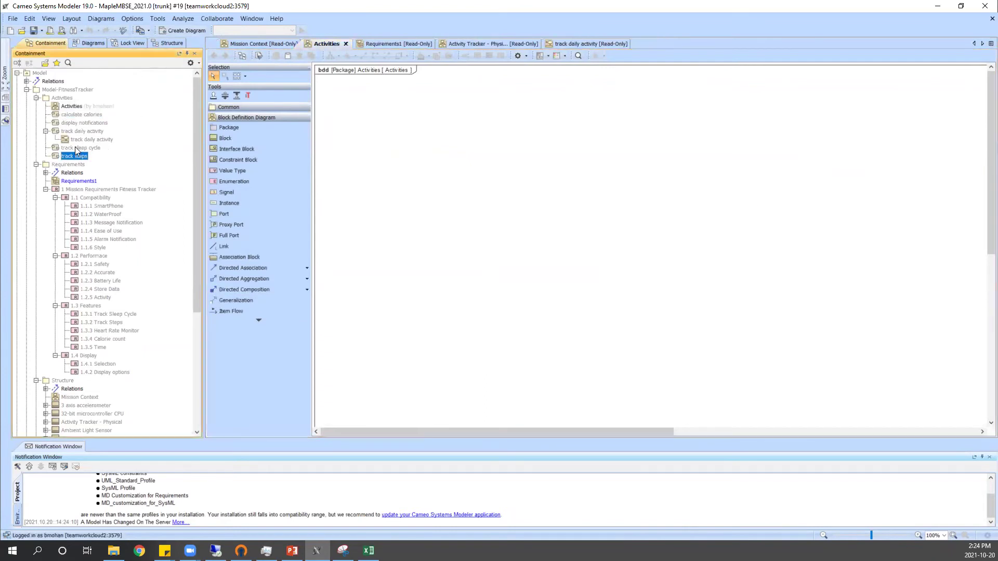
pyautogui.click(72, 114)
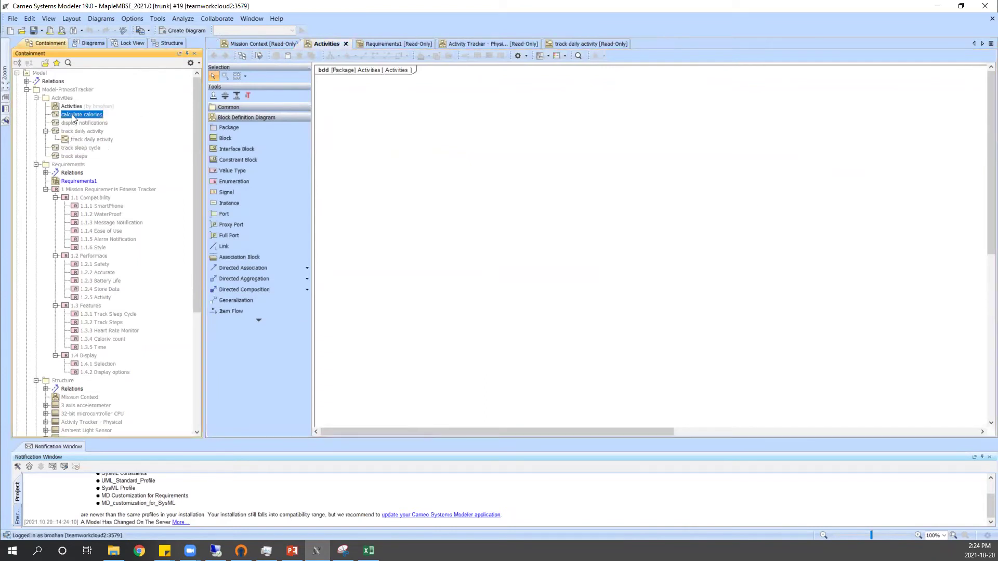
pyautogui.keyDown('shift'); pyautogui.click(68, 156); pyautogui.keyUp('shift')
pyautogui.moveTo(487, 176); pyautogui.dragTo(487, 177)
pyautogui.click(587, 212)
pyautogui.press('Delete')
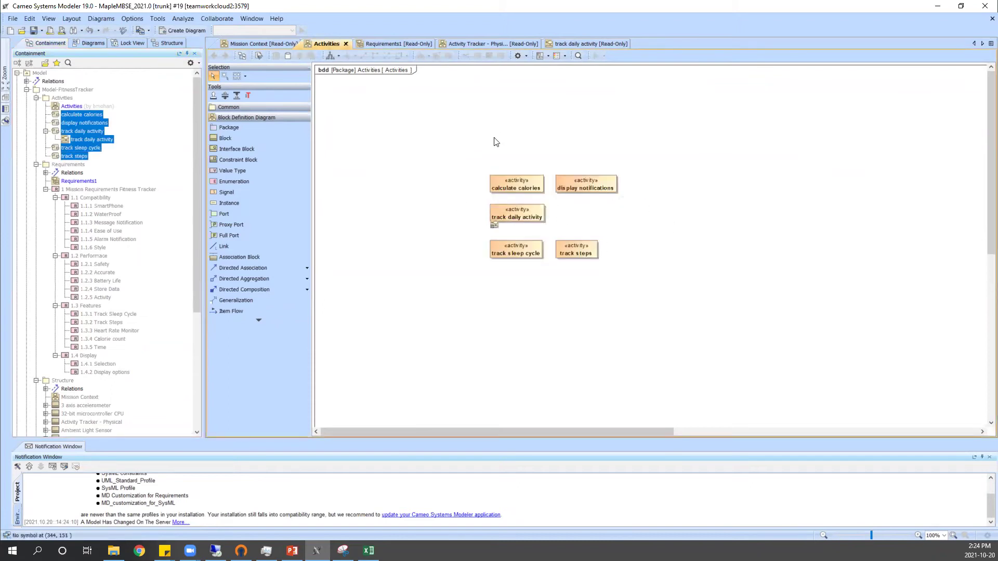
# Step: Add the five Refine relations from the Requirements package to the Activities diagram and apply an automatic layout
pyautogui.click(46, 173)
pyautogui.click(78, 182)
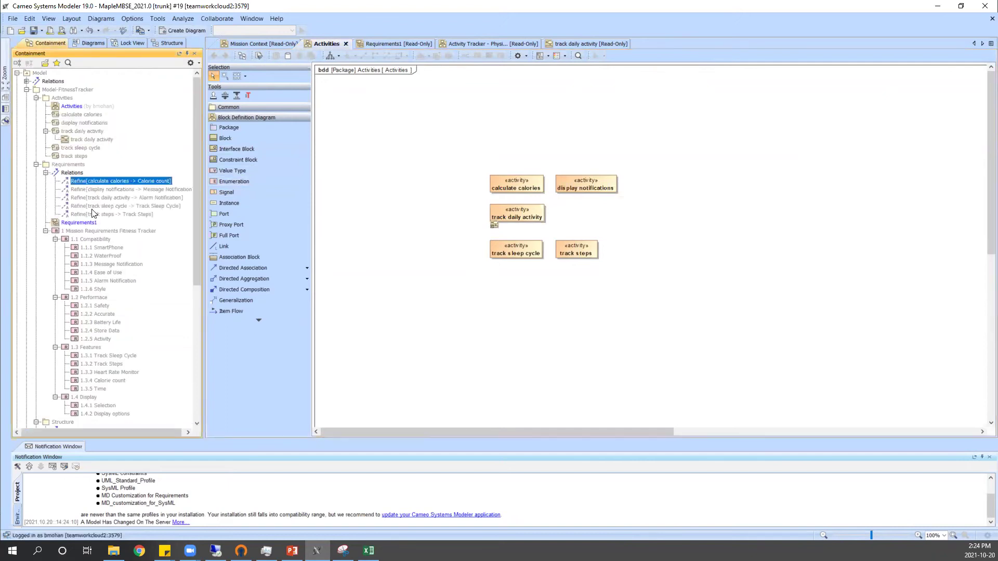
pyautogui.keyDown('shift'); pyautogui.click(95, 214); pyautogui.keyUp('shift')
pyautogui.moveTo(101, 205); pyautogui.dragTo(432, 110)
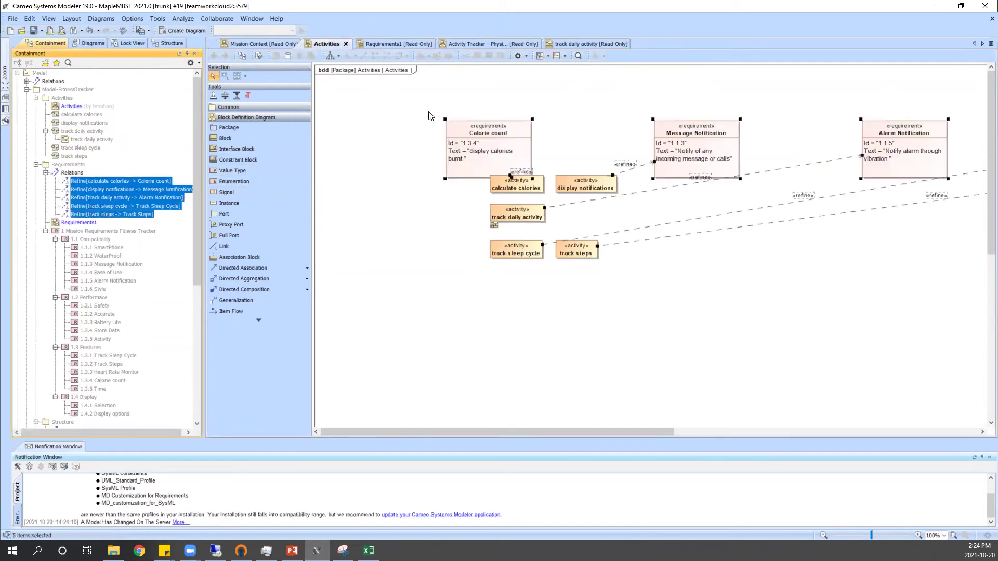
pyautogui.click(331, 57)
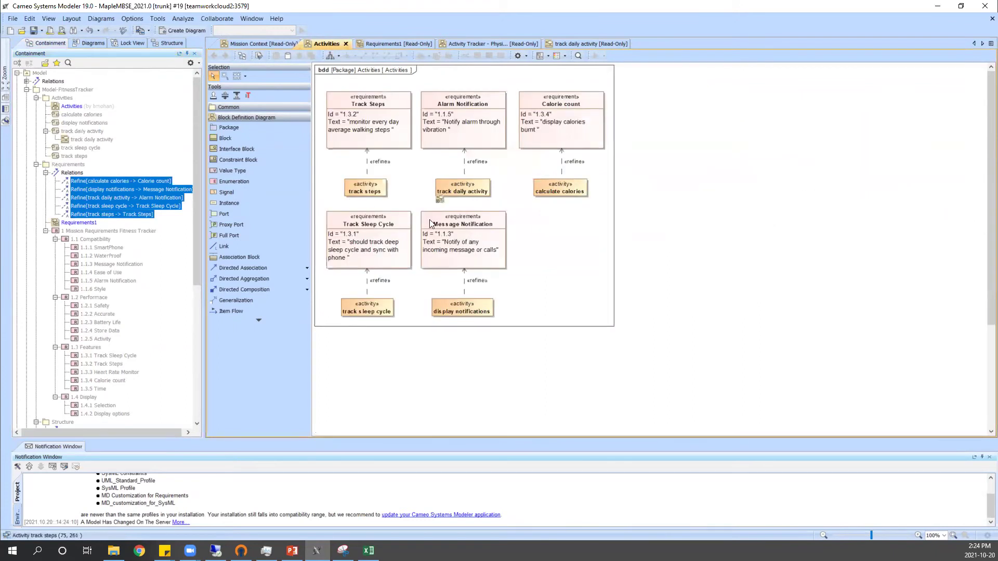
# Step: Move the display notifications activity and its Message Notification requirement apart from the other shapes, keeping their refine relation connected
pyautogui.moveTo(458, 310); pyautogui.dragTo(483, 328)
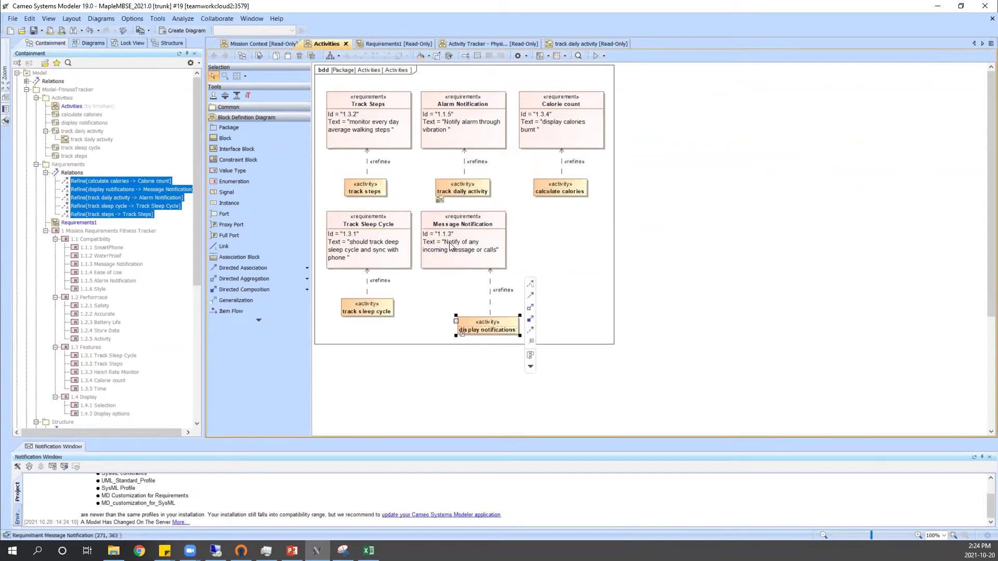
pyautogui.moveTo(463, 223); pyautogui.dragTo(611, 264)
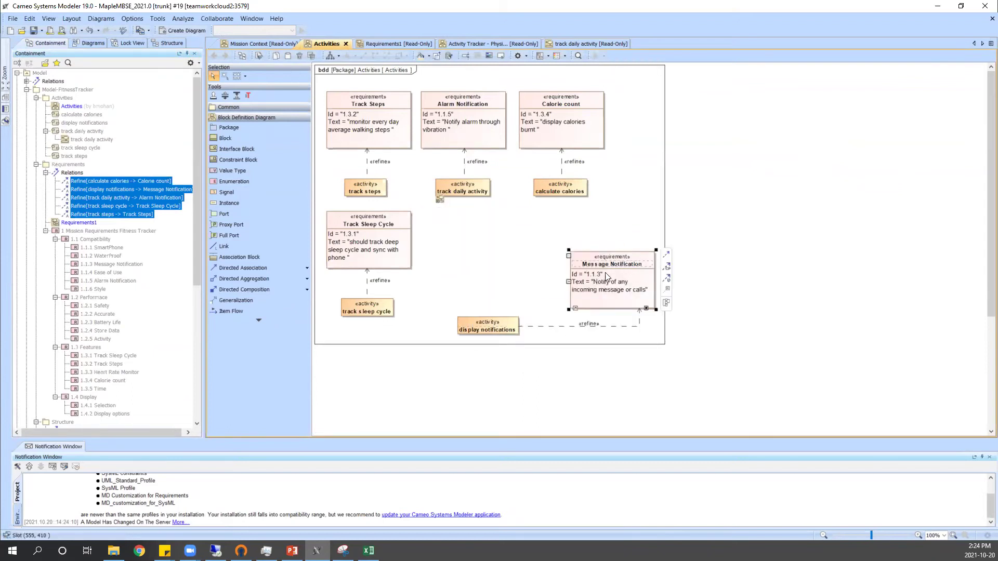
pyautogui.click(458, 247)
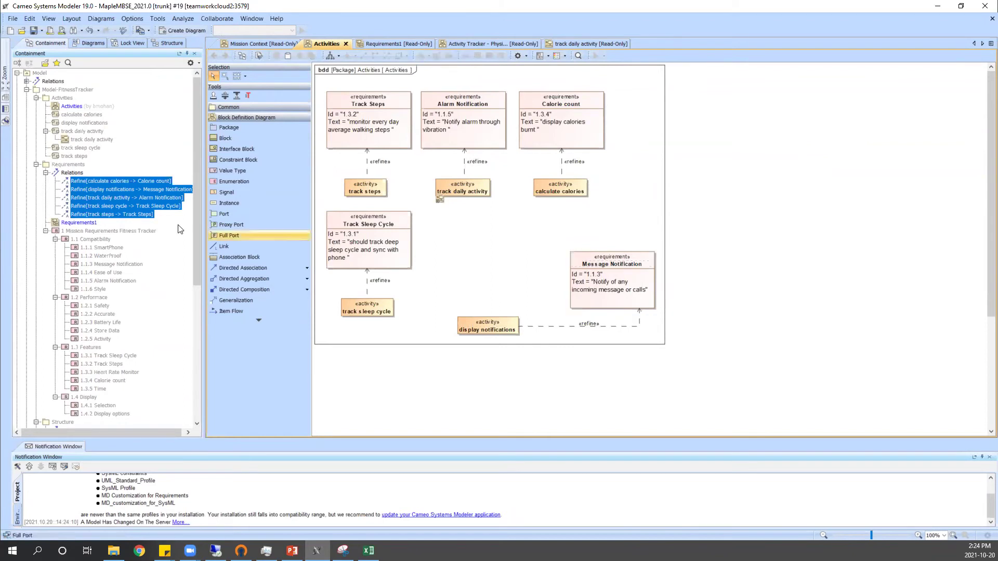
pyautogui.click(69, 165)
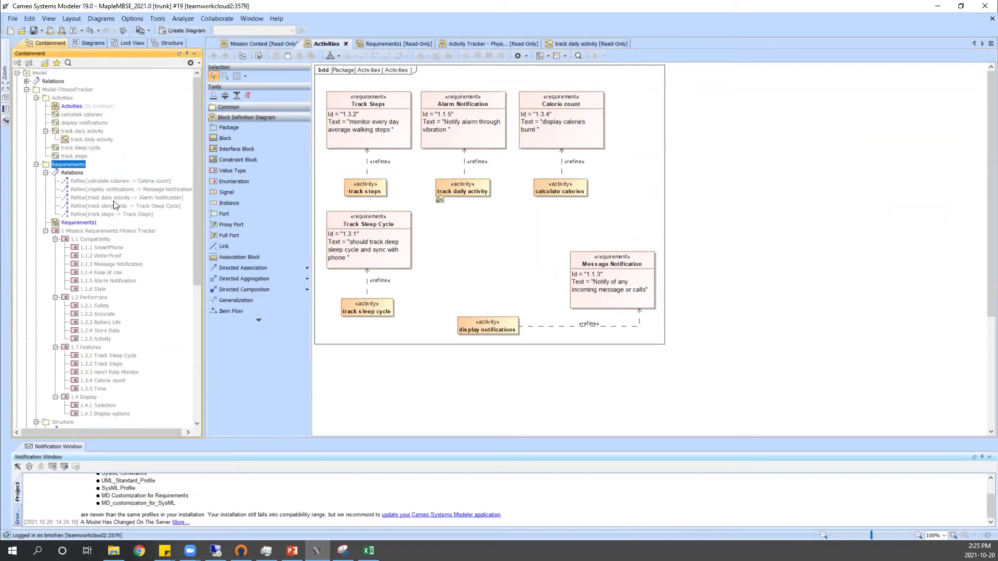
pyautogui.click(69, 100)
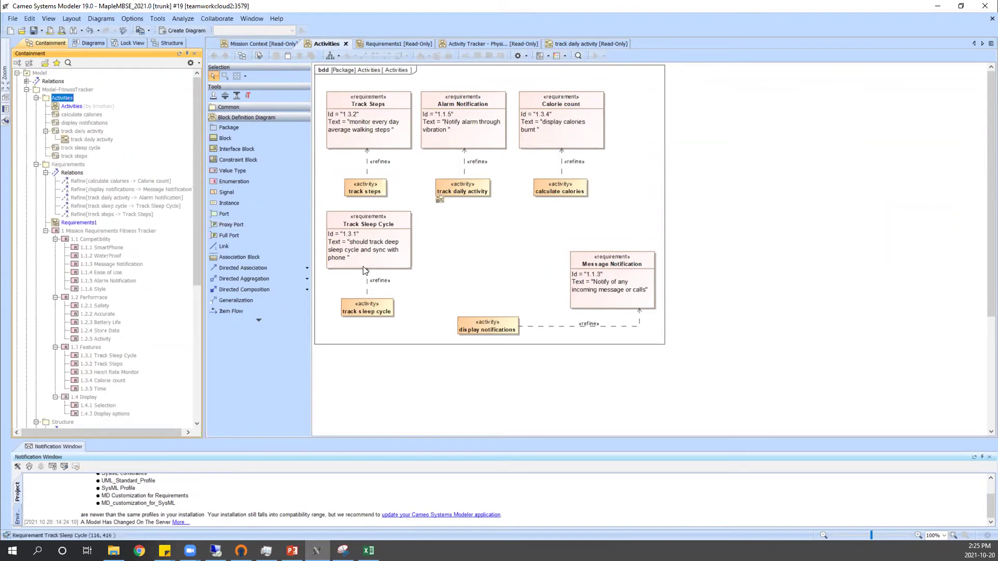
# Step: Switch back to the MapleMBSE Excel workbook and open the FunctionalDecomposition sheet to review its top-level functions
pyautogui.click(368, 551)
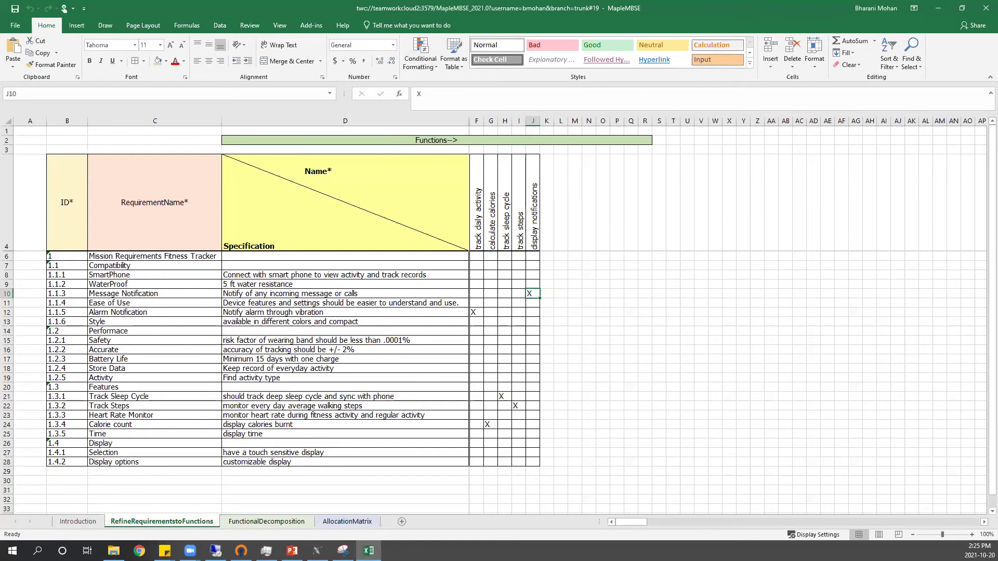
pyautogui.hotkey('alt', 'Tab')
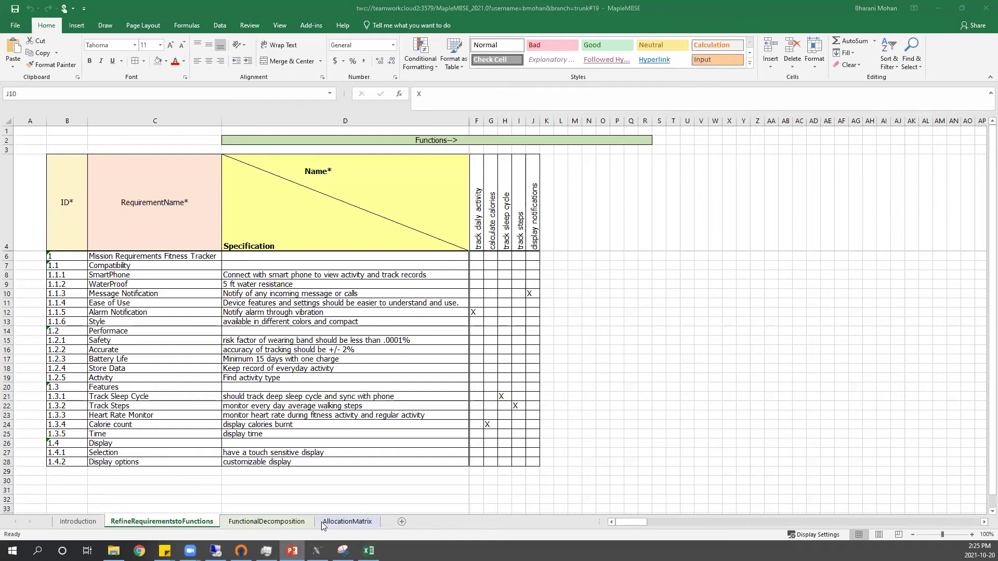
pyautogui.click(275, 521)
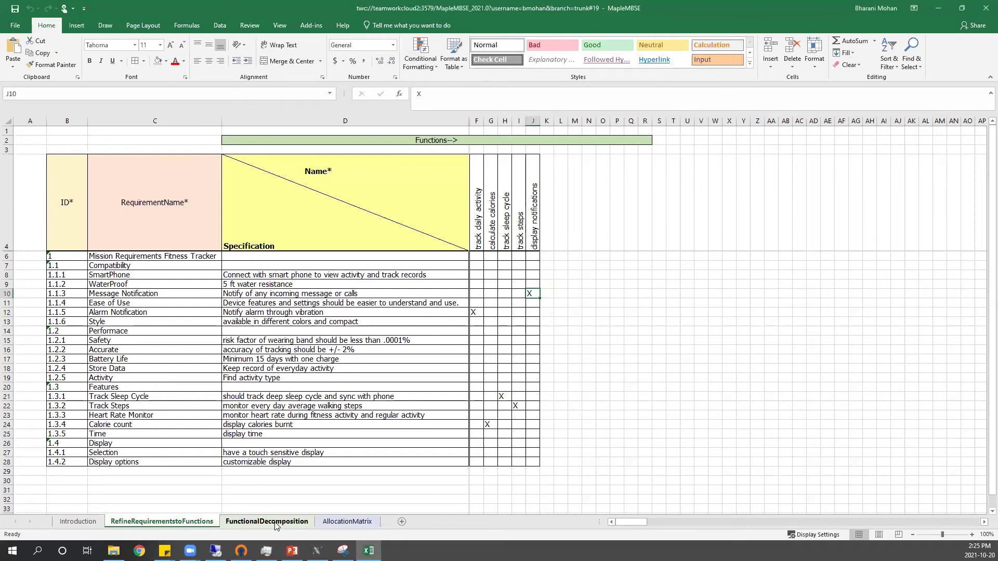
pyautogui.click(275, 521)
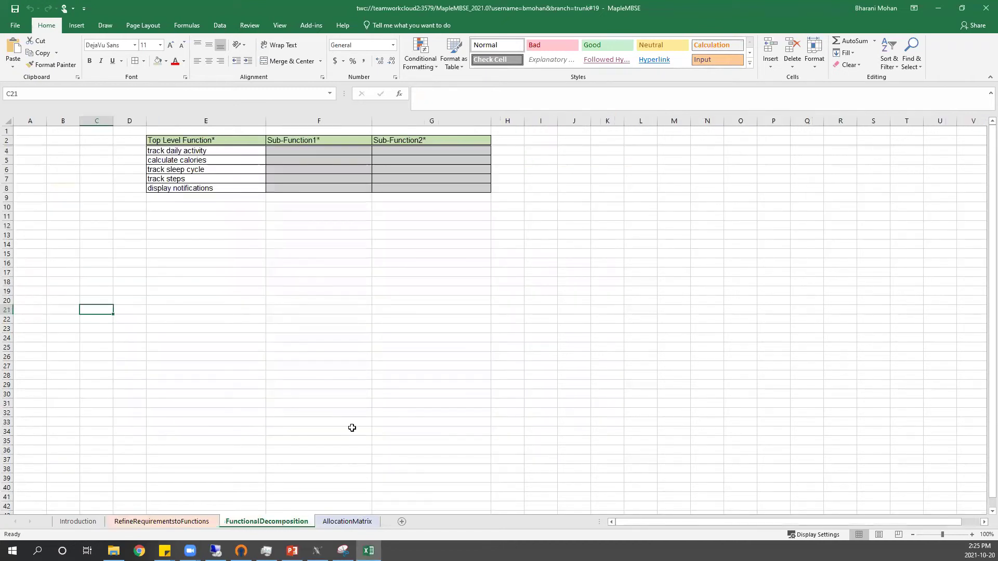
pyautogui.moveTo(201, 153); pyautogui.dragTo(203, 189)
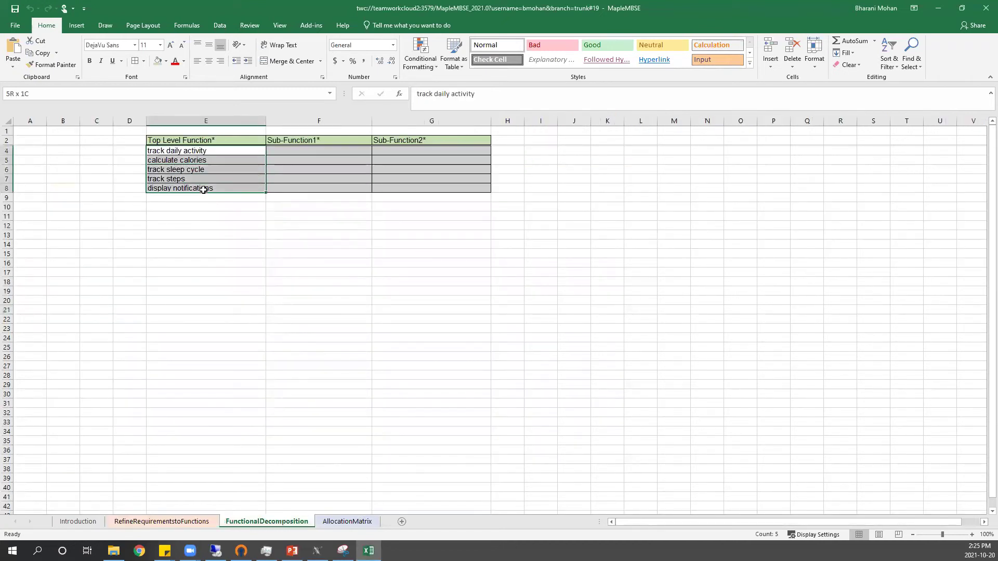
pyautogui.click(214, 214)
pyautogui.click(234, 199)
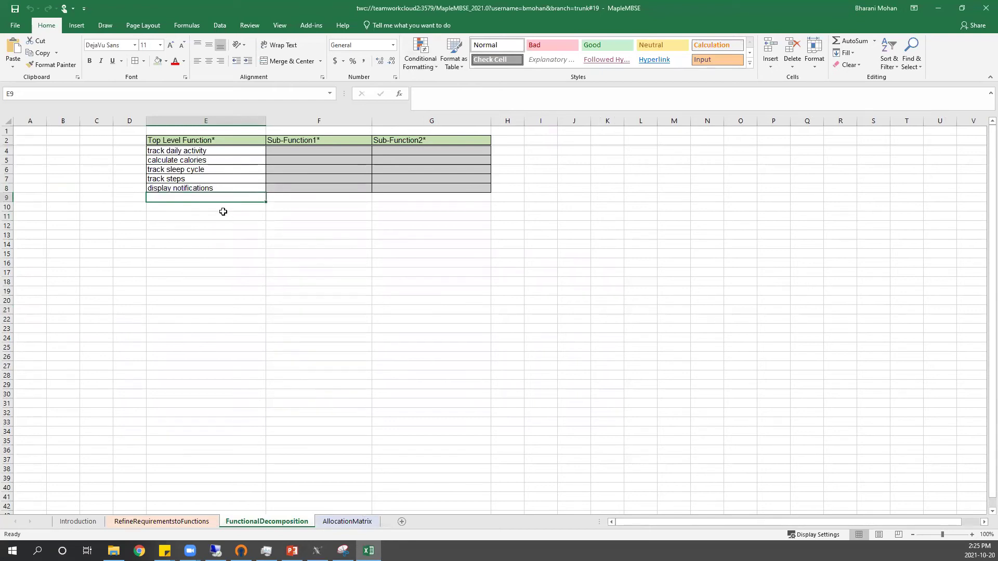
# Step: Copy the top-level function track daily activity from cell E4 into the empty cell E9
pyautogui.click(201, 151)
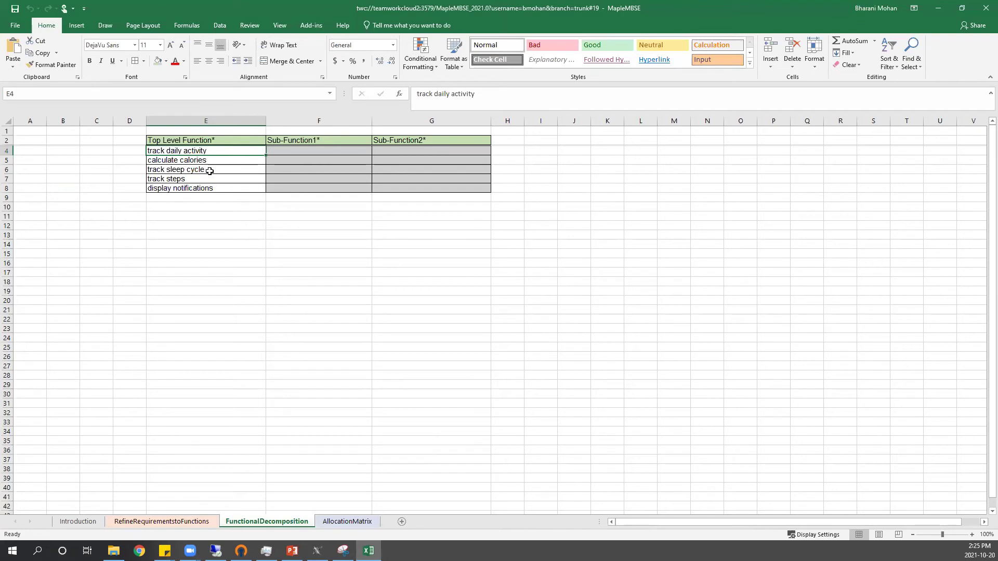
pyautogui.hotkey('ctrl', 'c')
pyautogui.press('Down')
pyautogui.press('Down')
pyautogui.press('Down')
pyautogui.press('Down')
pyautogui.press('Down')
pyautogui.press('Return')
# Step: Copy calculate calories, track sleep cycle, track steps and display notifications into the Sub-Function1 column at F9:F12
pyautogui.moveTo(218, 162); pyautogui.dragTo(217, 189)
pyautogui.hotkey('ctrl', 'c')
pyautogui.click(288, 197)
pyautogui.hotkey('ctrl', 'v')
pyautogui.press('Escape')
# Step: Fill track daily activity from E9 down through E12 as the parent of the copied sub-functions
pyautogui.click(262, 198)
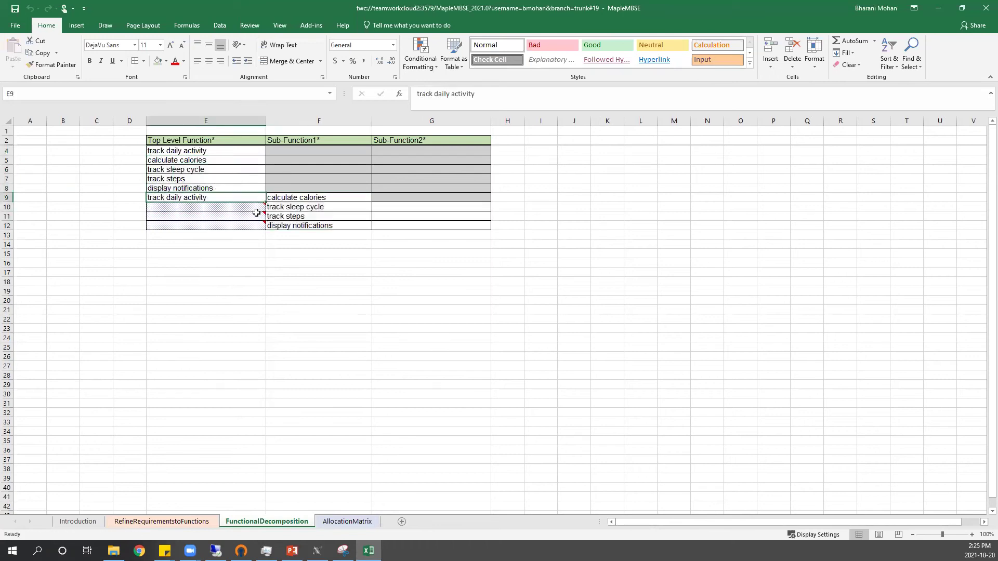
pyautogui.moveTo(265, 202); pyautogui.dragTo(264, 227)
pyautogui.click(231, 256)
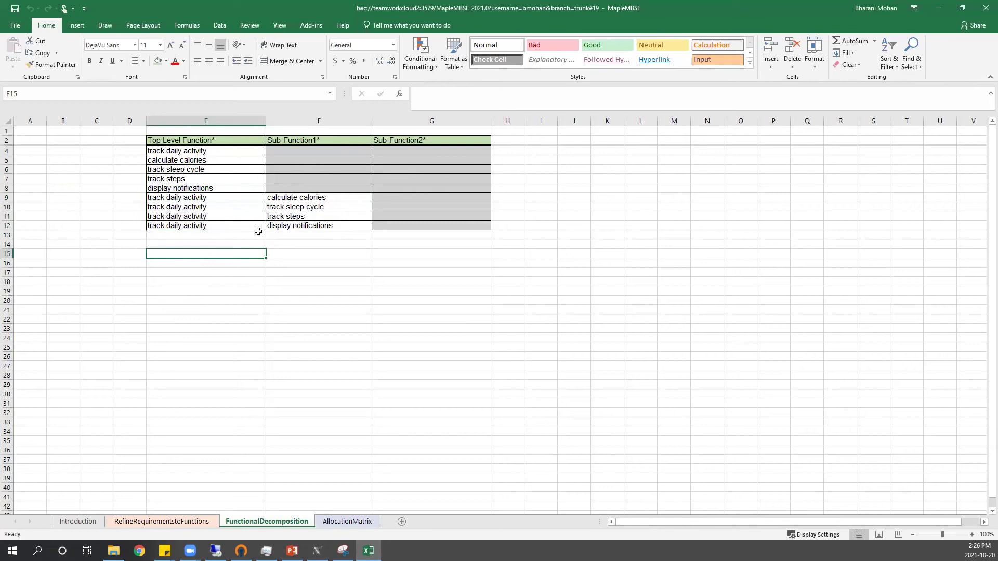
# Step: Review how the sub-functions in rows 9 to 12 are paired with their parent function track daily activity
pyautogui.click(220, 198)
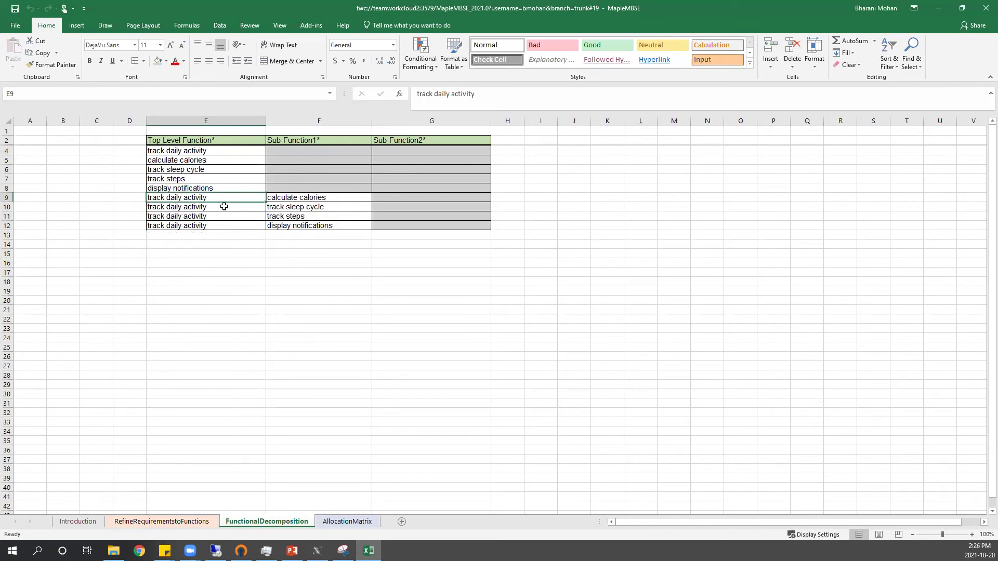
pyautogui.click(291, 199)
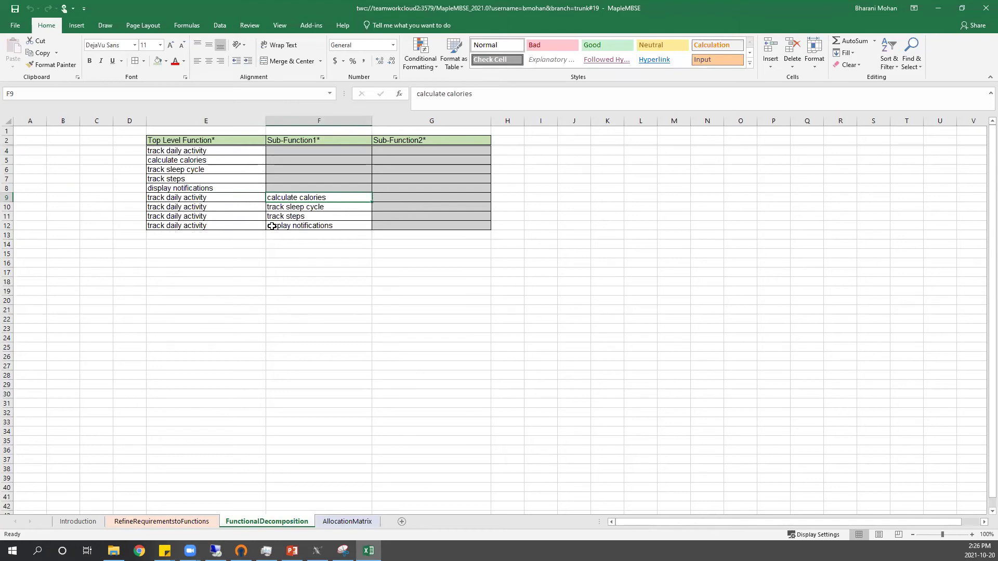
pyautogui.click(229, 210)
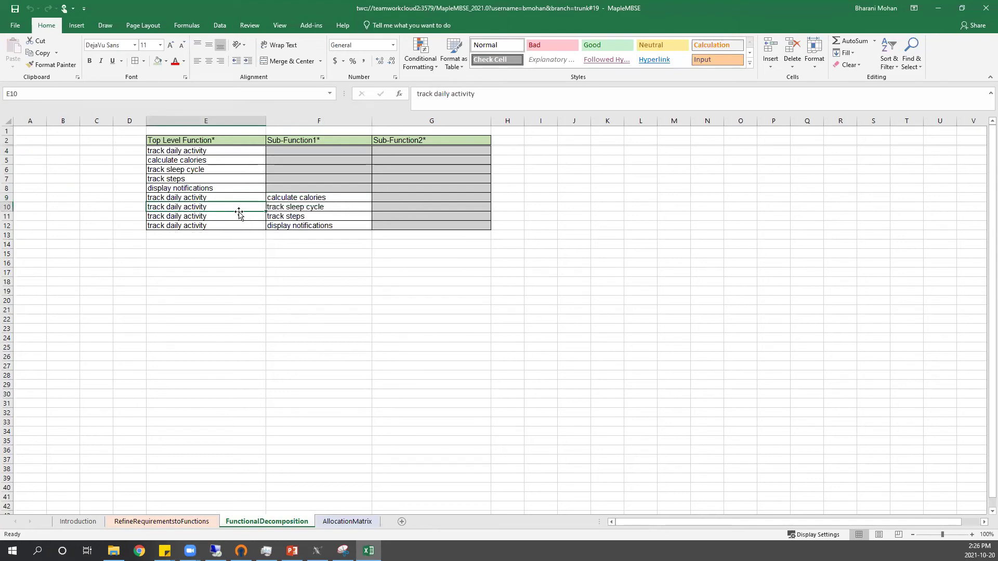
pyautogui.click(291, 209)
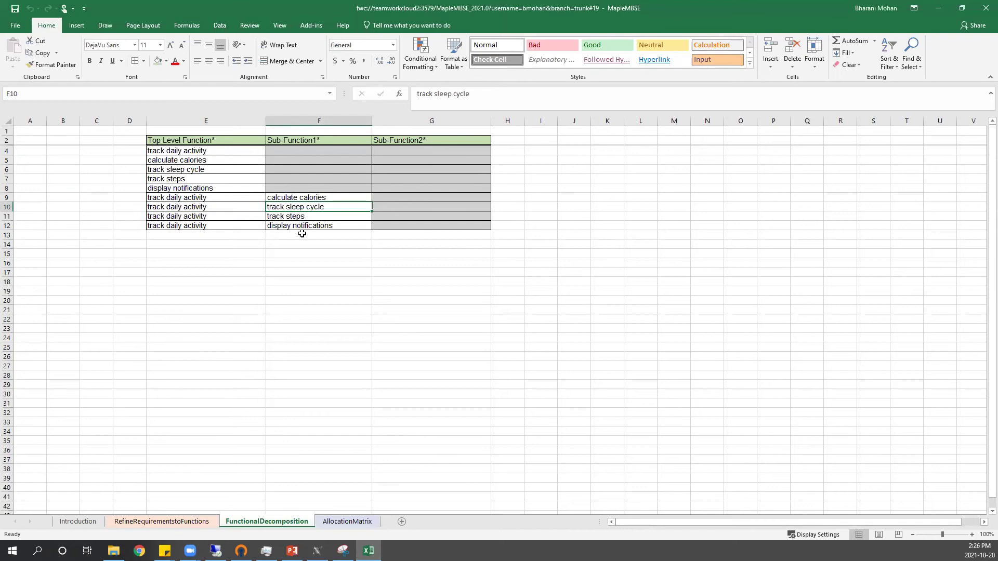
pyautogui.click(254, 235)
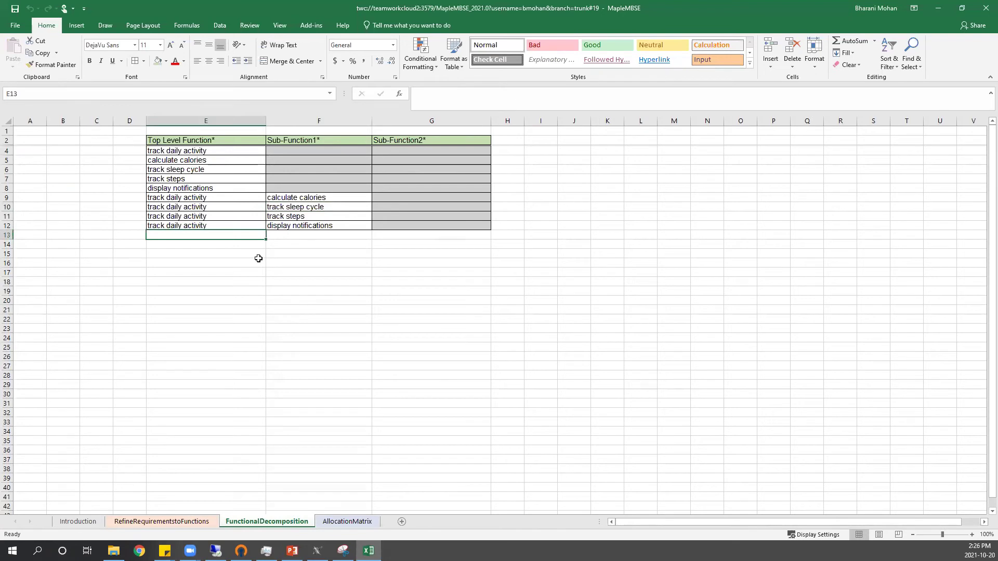
pyautogui.click(303, 227)
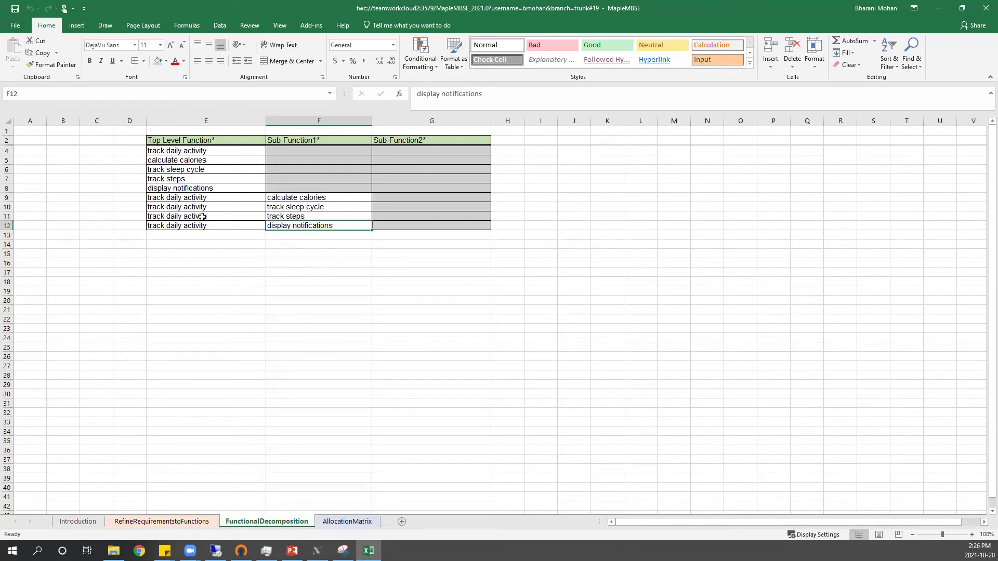
# Step: Add connect to smartphone as a sub-function of display notifications in row 13 of the FunctionalDecomposition sheet
pyautogui.click(197, 233)
pyautogui.write('DISplay notifications')
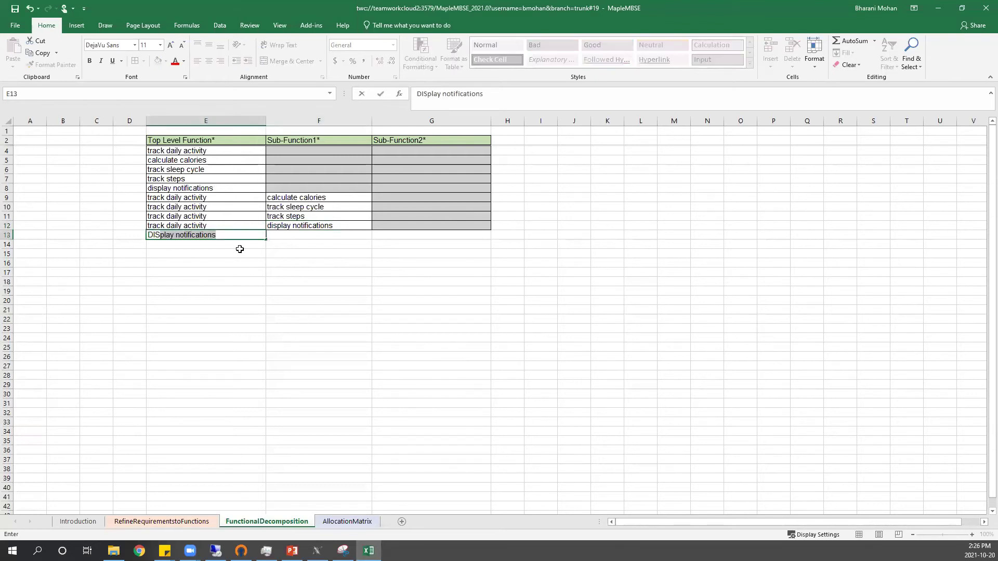
pyautogui.press('Escape')
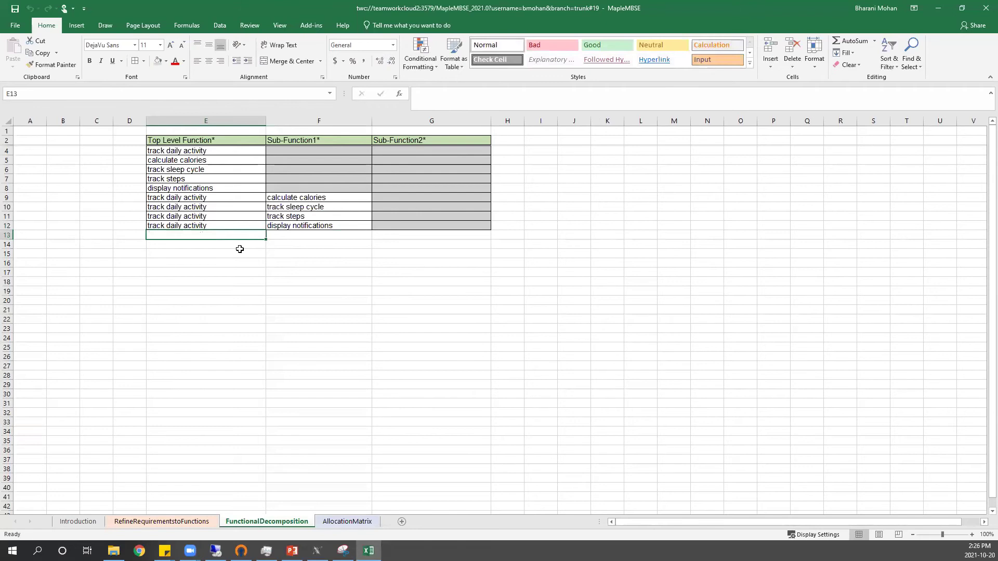
pyautogui.write('display notifications')
pyautogui.press('Tab')
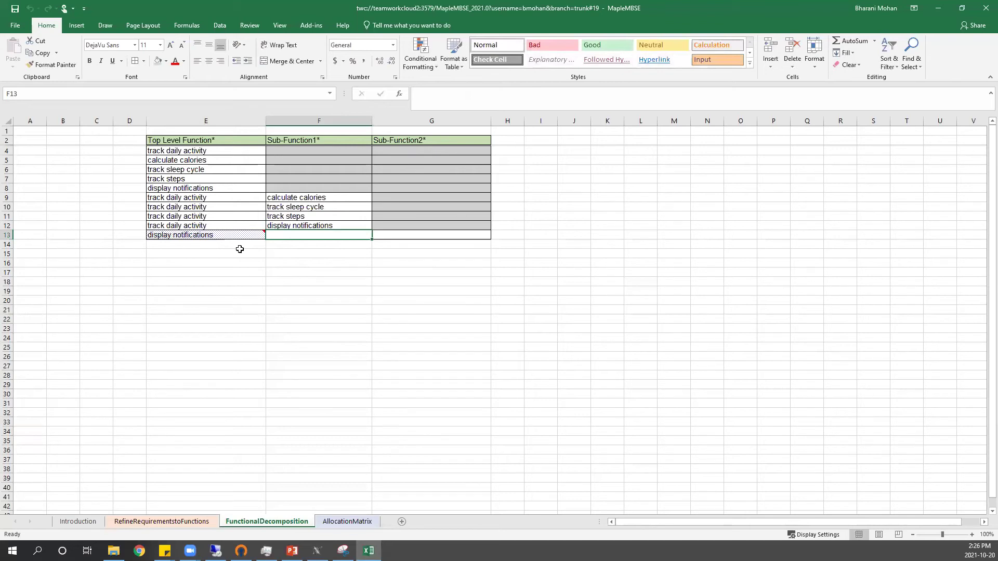
pyautogui.write('co')
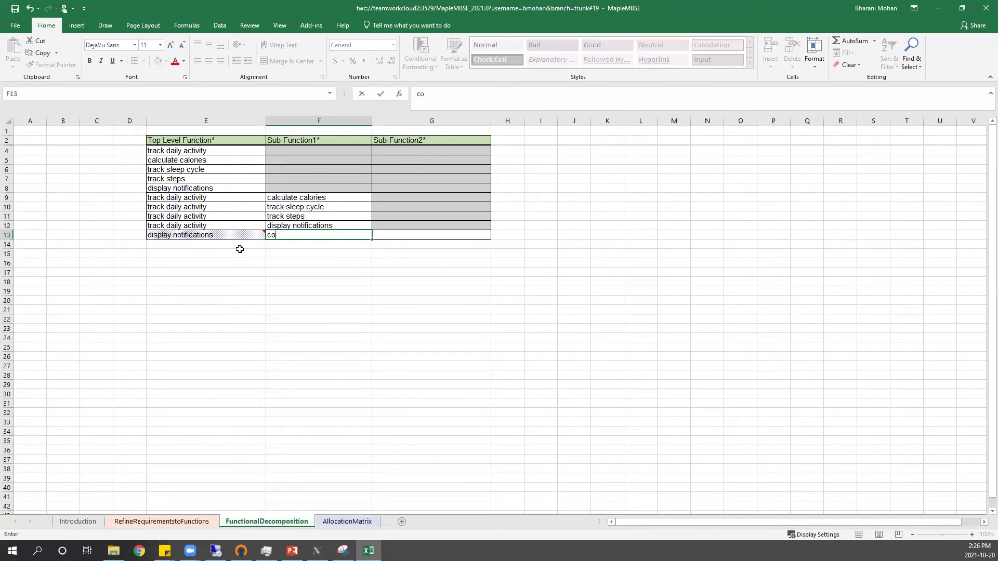
pyautogui.write('nnect to smartphone')
pyautogui.press('Return')
pyautogui.press('Down')
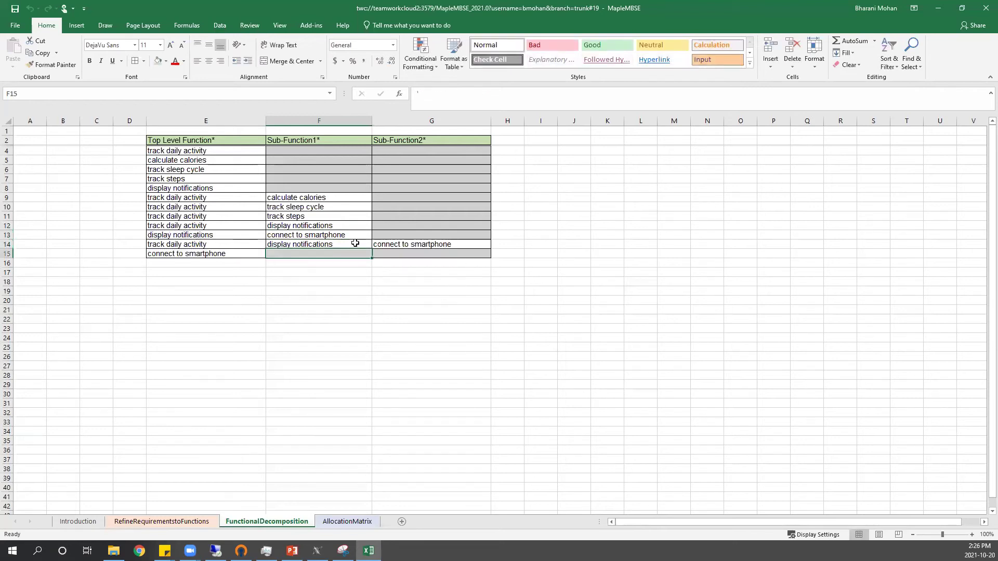
# Step: Add sync data as a sub-function of display notifications in row 16
pyautogui.click(297, 246)
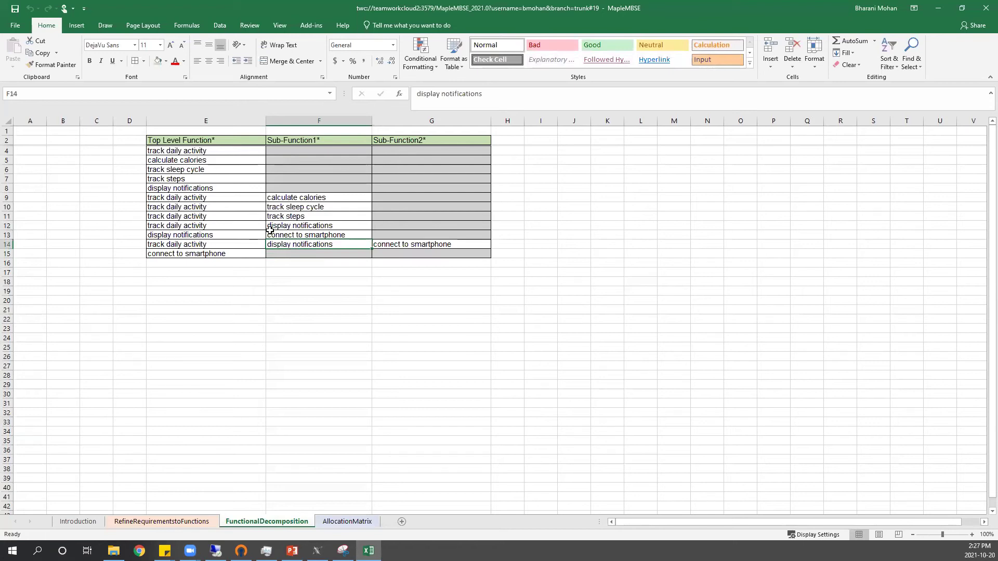
pyautogui.click(211, 228)
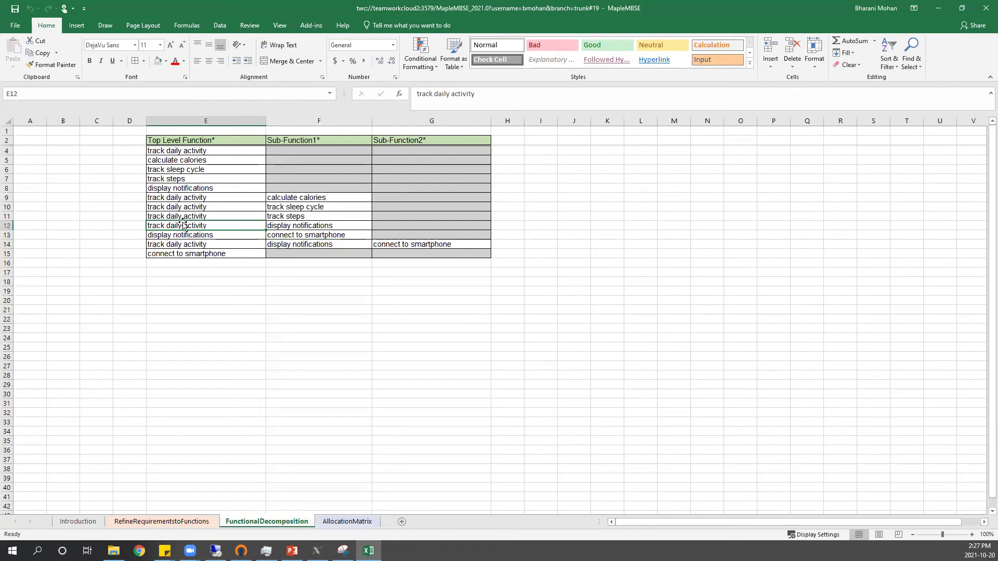
pyautogui.click(198, 263)
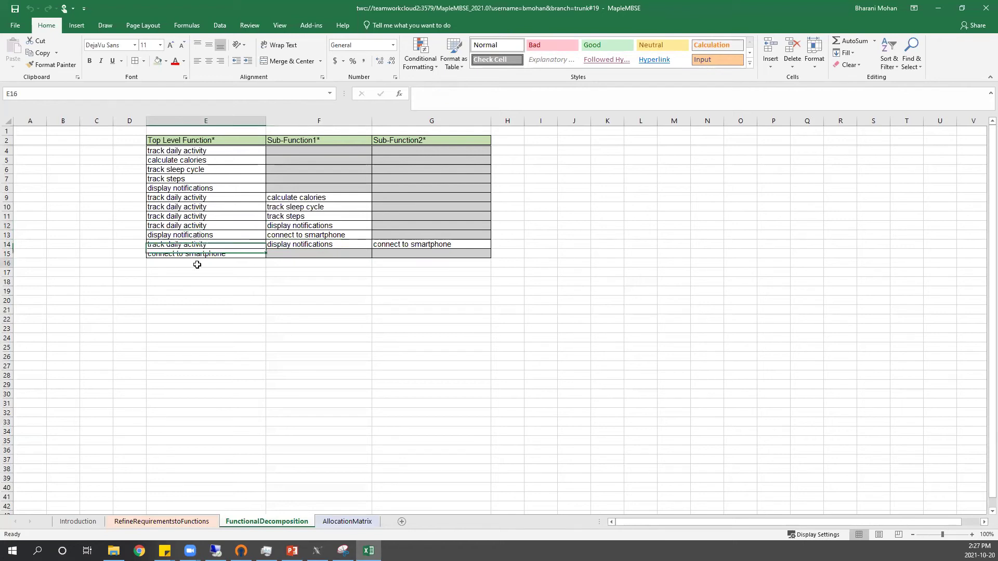
pyautogui.write('display notifications')
pyautogui.click(286, 262)
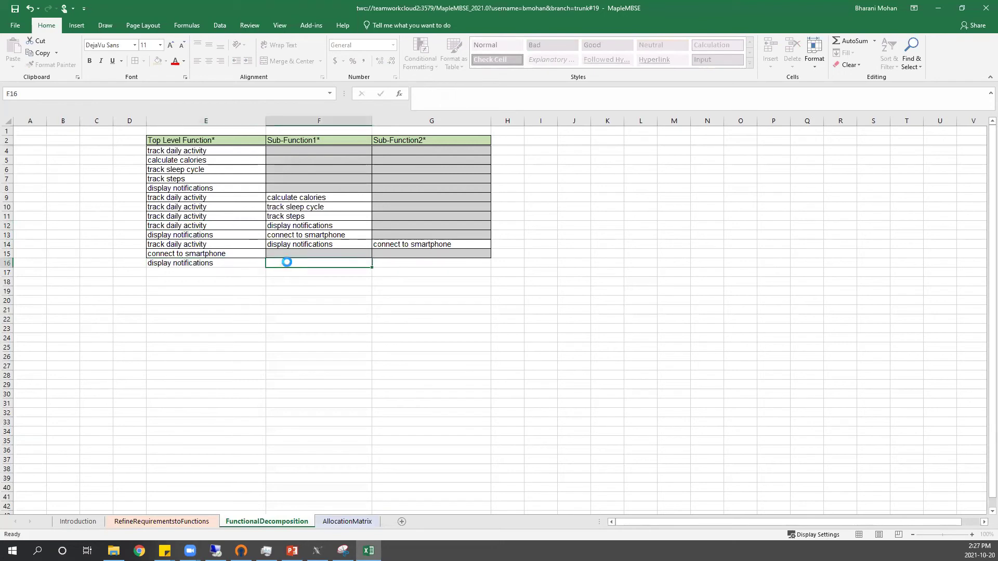
pyautogui.write('sync data')
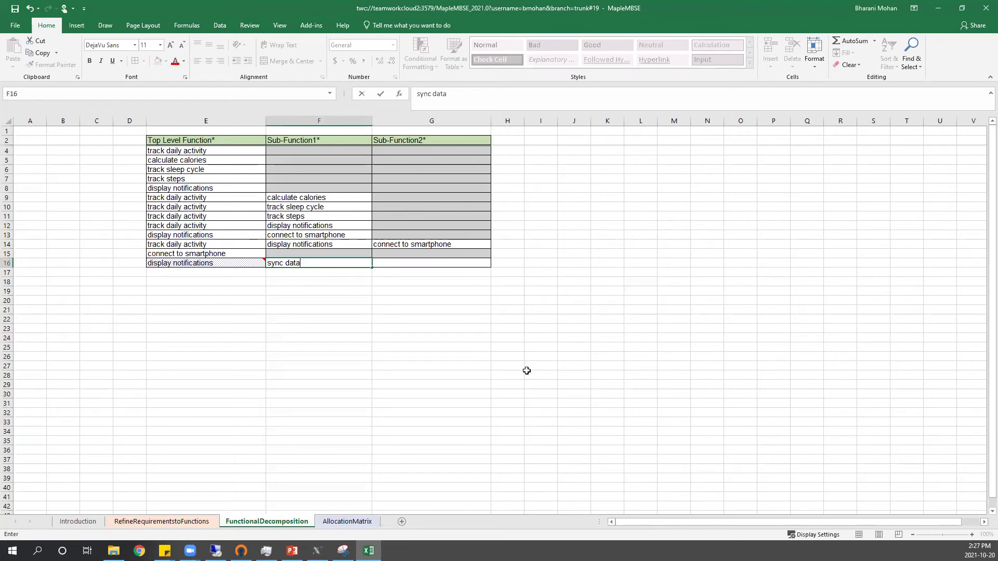
pyautogui.press('Return')
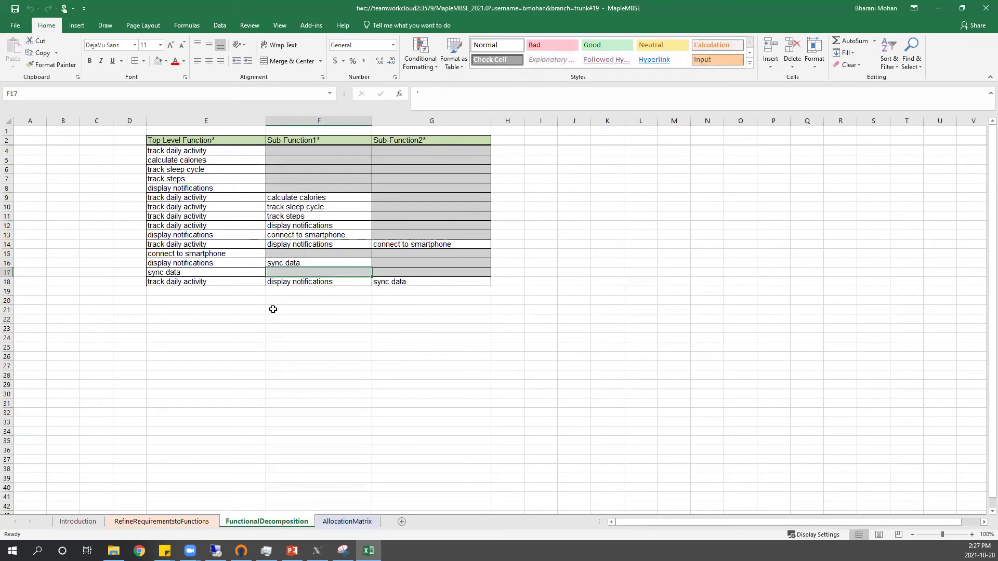
# Step: Add turn bluetooth on as a sub-function of display notifications in row 19
pyautogui.click(225, 291)
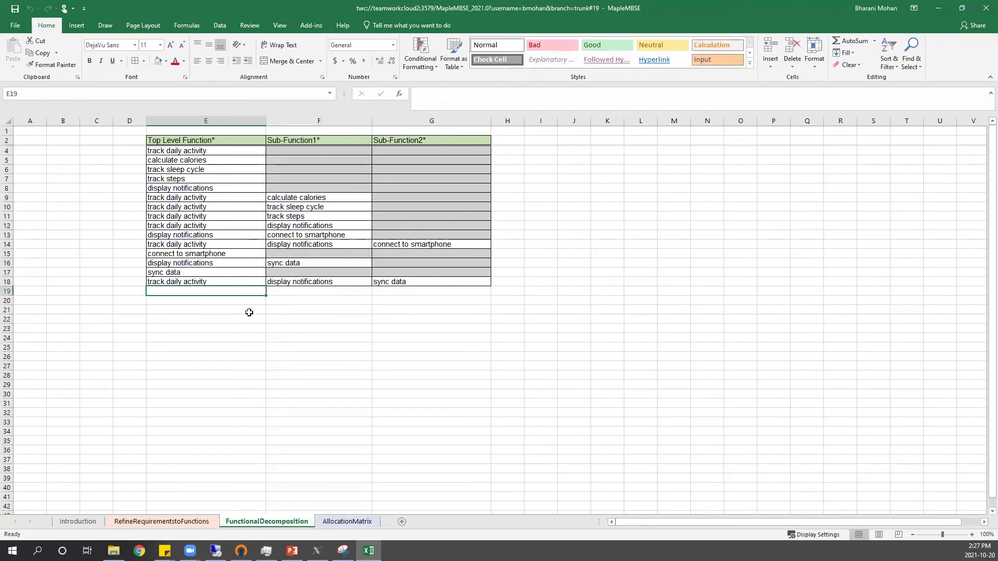
pyautogui.write('display notifications')
pyautogui.press('Tab')
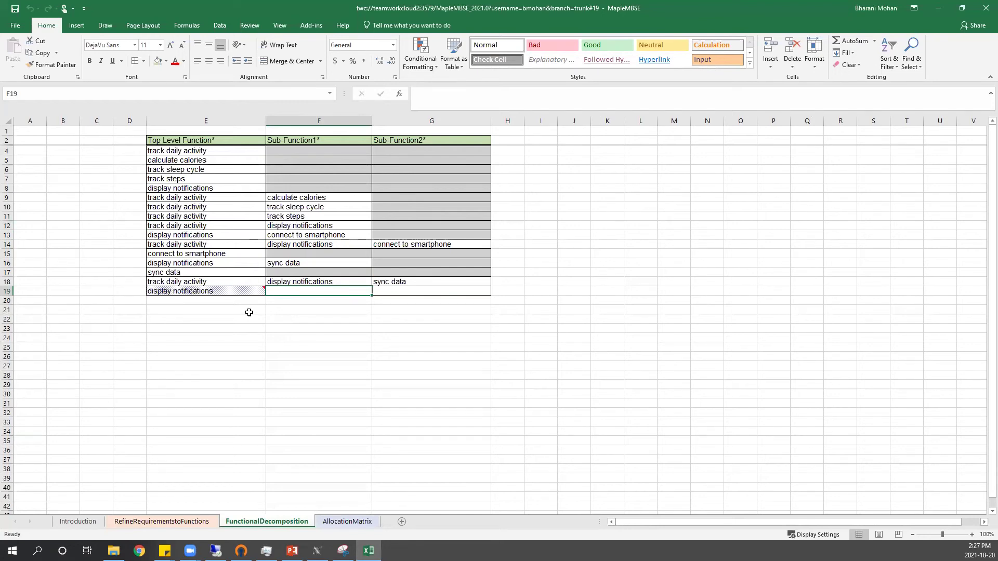
pyautogui.write('turn bluet')
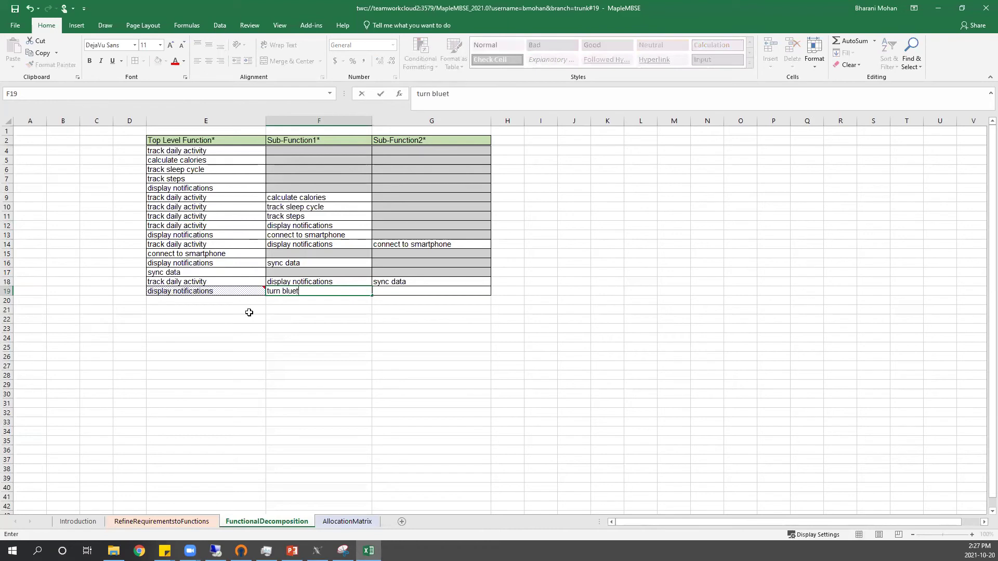
pyautogui.write('ooth on')
pyautogui.press('Return')
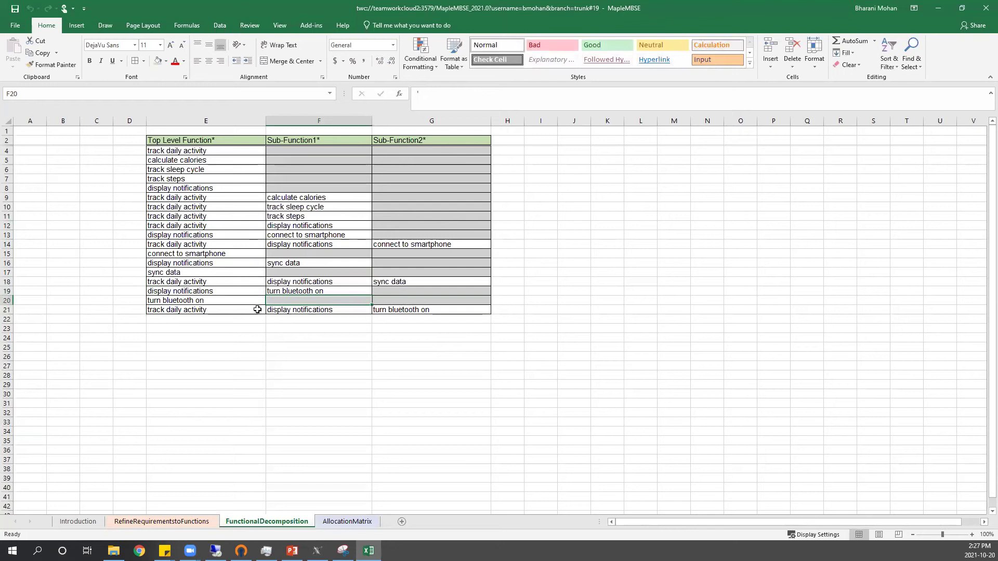
# Step: Check the Heart Rate Monitor requirement and the function columns on the RefineRequirementstoFunctions sheet
pyautogui.click(234, 301)
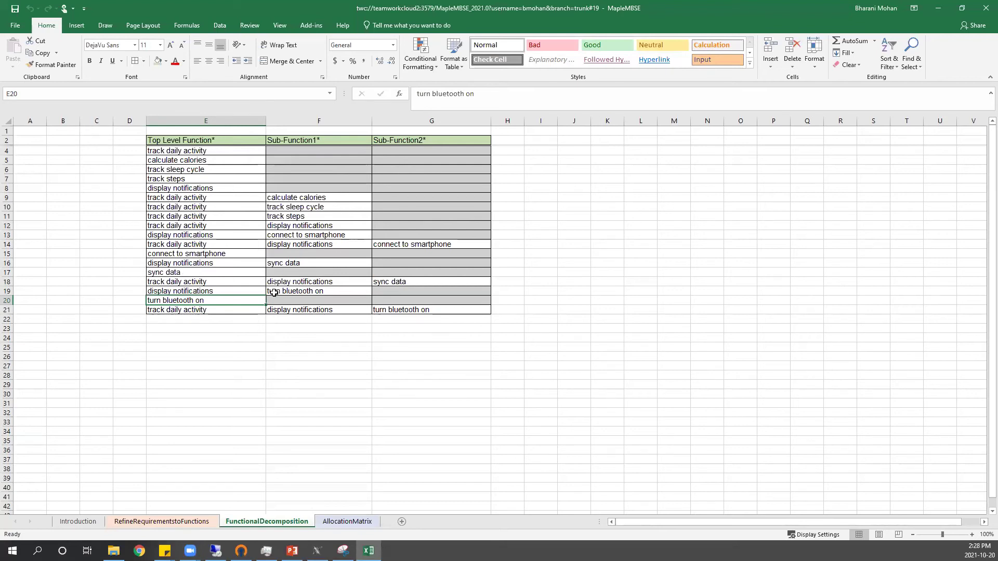
pyautogui.click(205, 522)
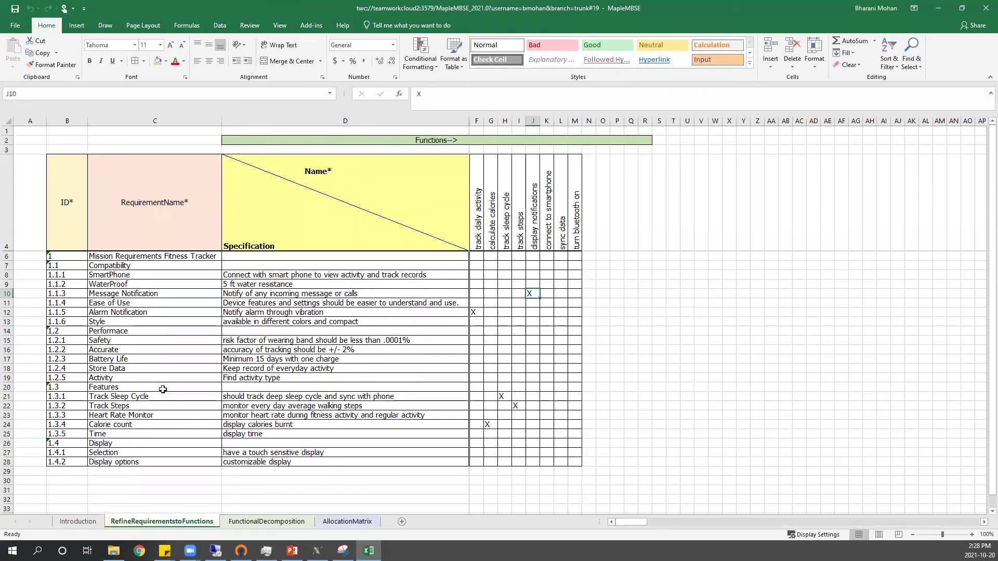
pyautogui.click(171, 414)
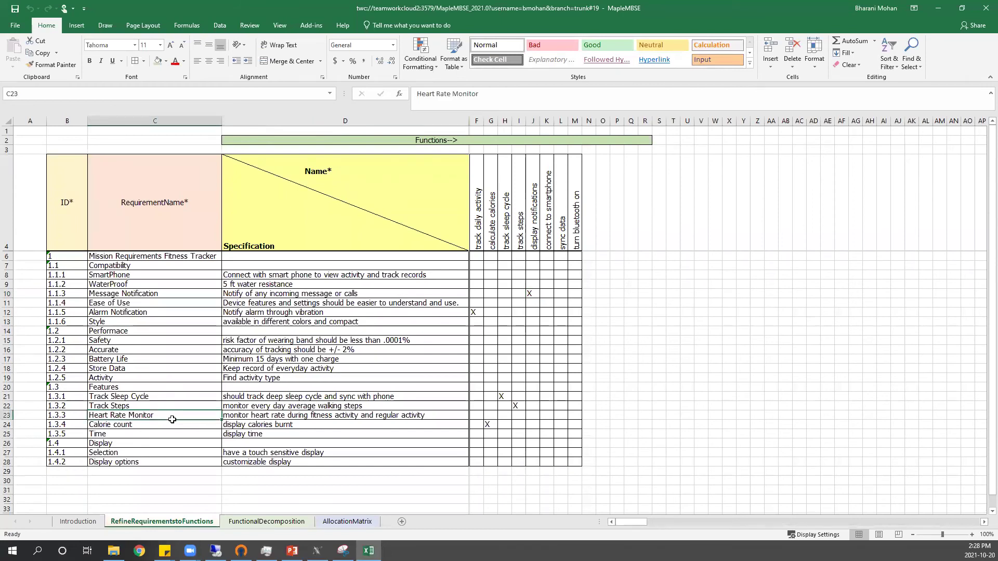
pyautogui.click(590, 234)
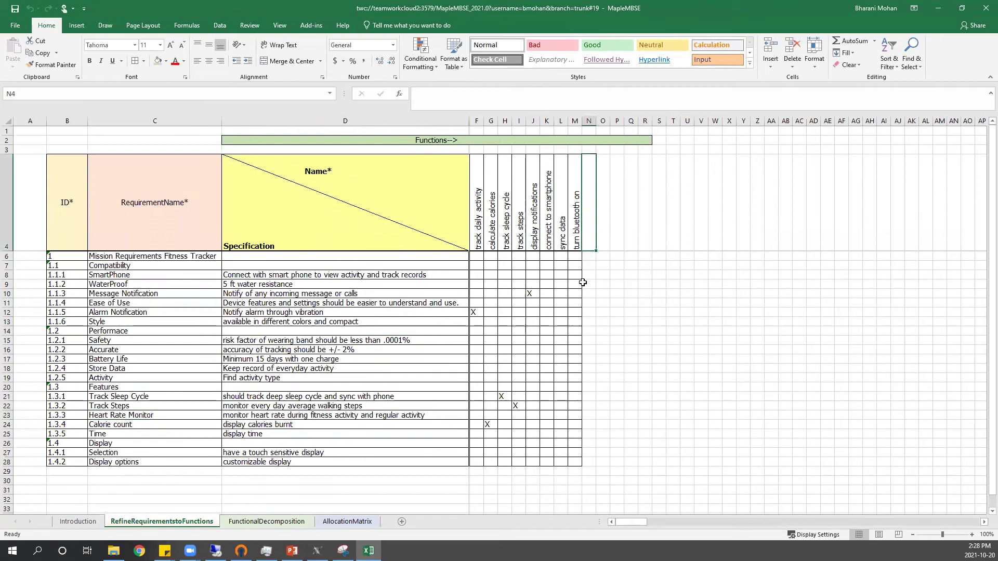
# Step: Return to the FunctionalDecomposition sheet and add the top-level function track heart rate in cell E22
pyautogui.click(266, 522)
pyautogui.click(207, 320)
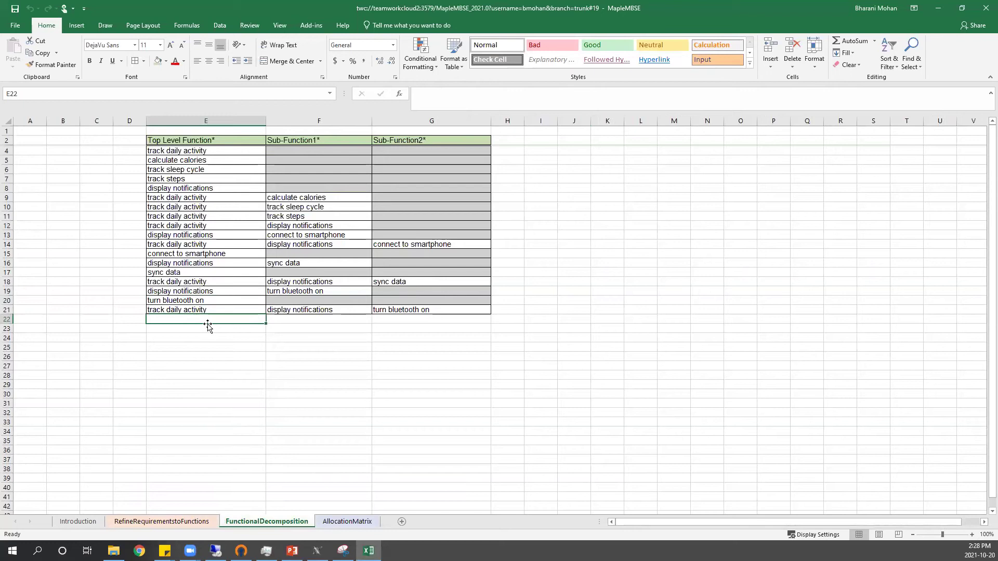
pyautogui.write('track heart rate')
pyautogui.press('Return')
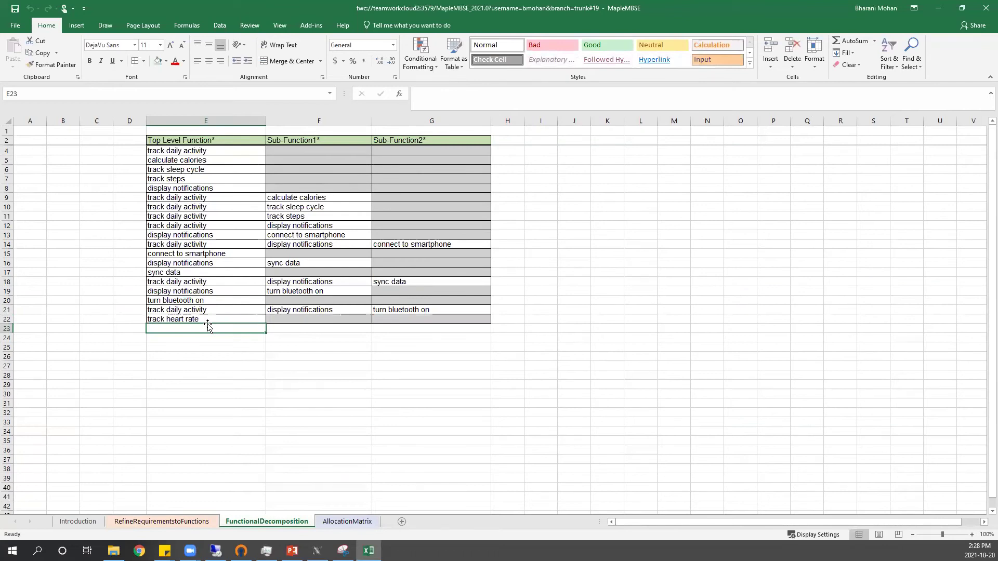
# Step: Add get heart rate info as a sub-function of track heart rate in row 23
pyautogui.write('t')
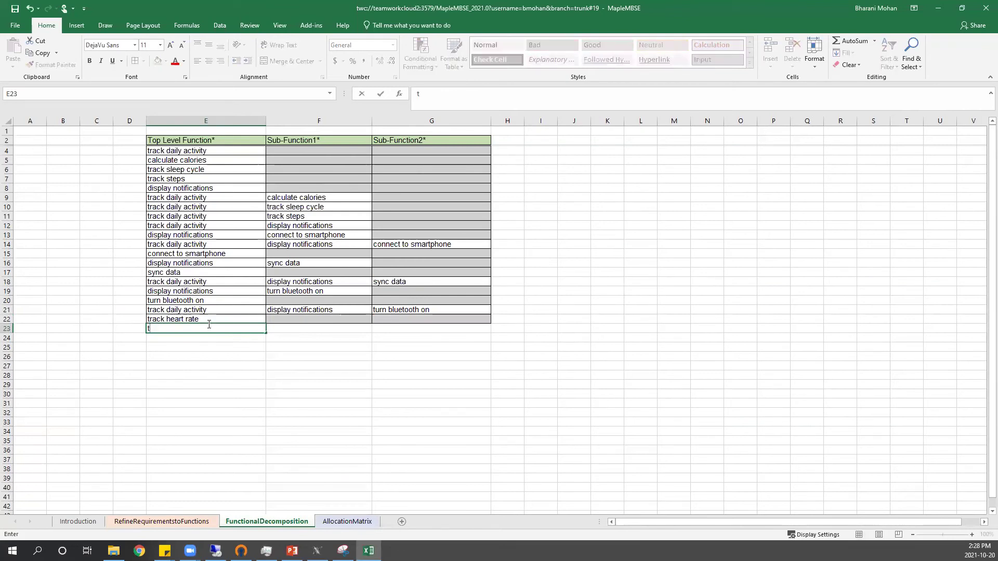
pyautogui.write('rack heart rate')
pyautogui.click(208, 325)
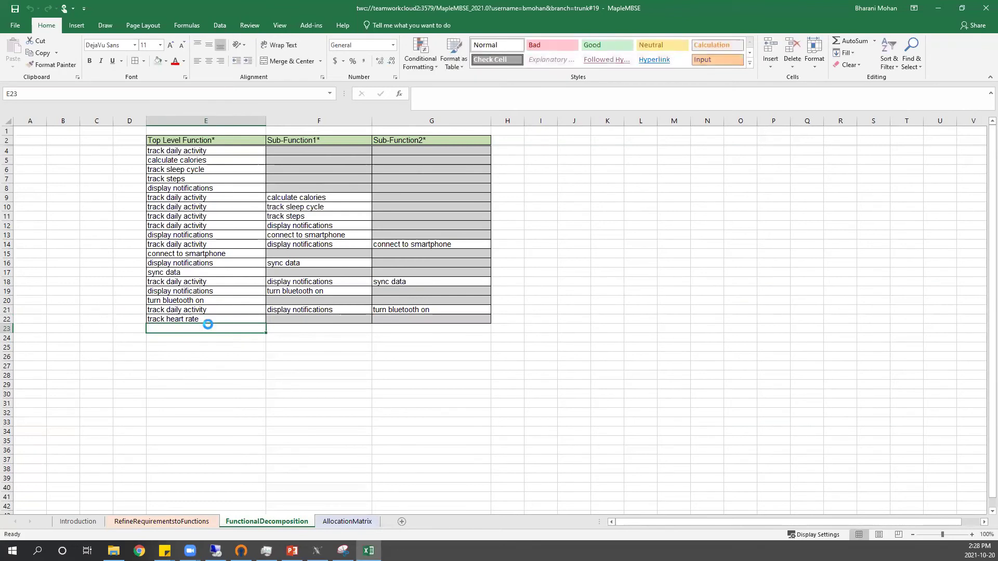
pyautogui.press('Tab')
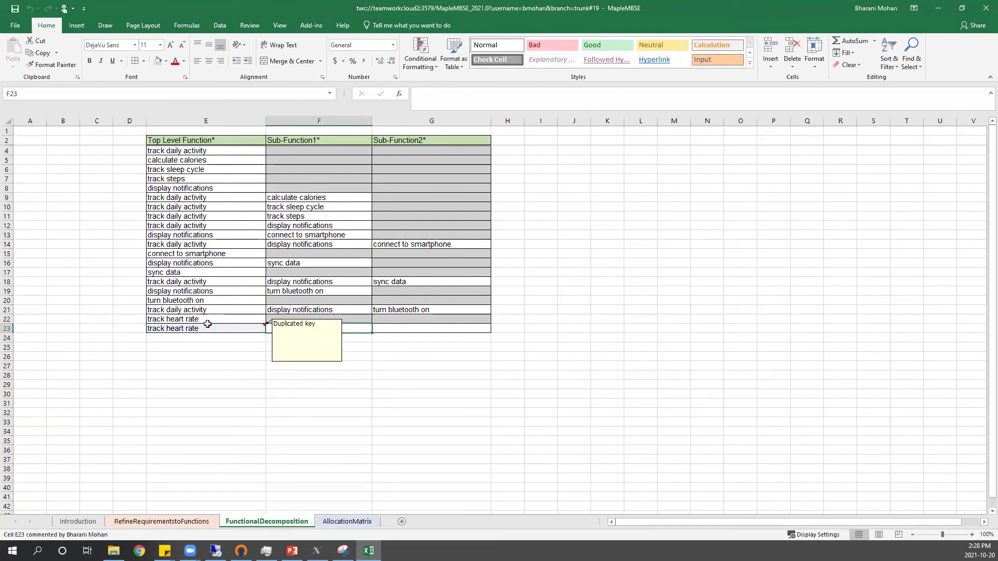
pyautogui.write('get ')
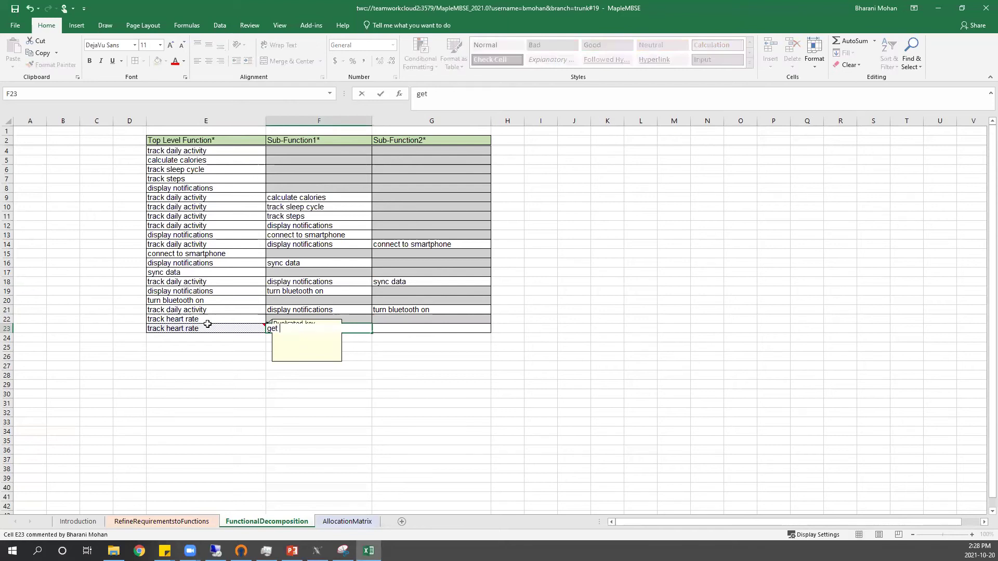
pyautogui.write('heart rate info')
pyautogui.press('Return')
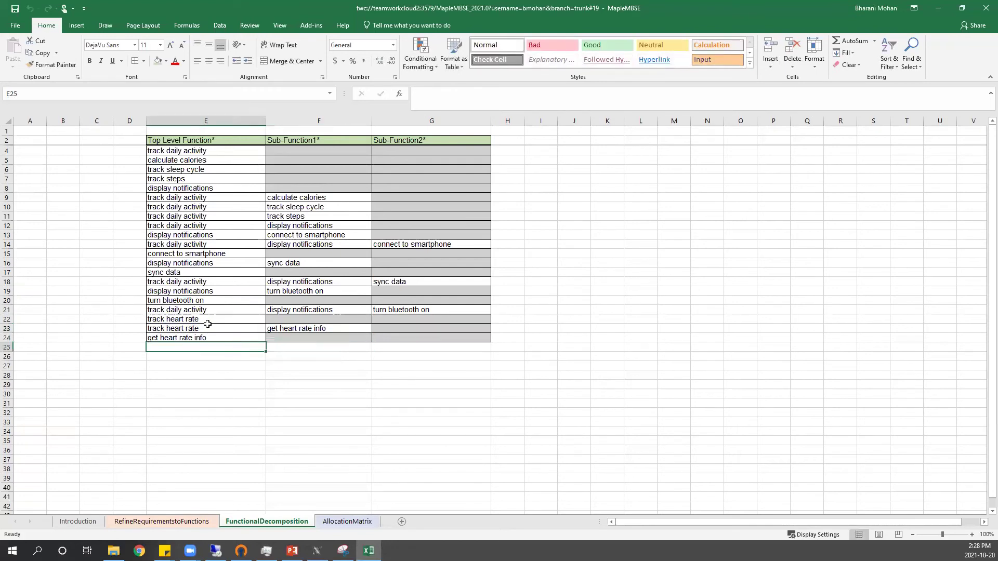
# Step: Add send light pulse as a sub-function of track heart rate in row 25
pyautogui.click(208, 325)
pyautogui.hotkey('ctrl', 'c')
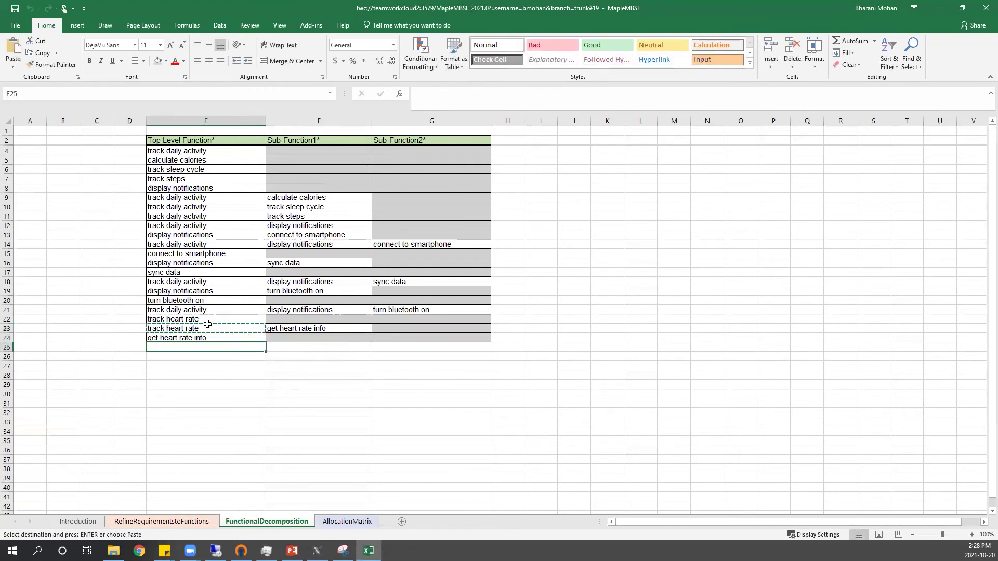
pyautogui.press('Return')
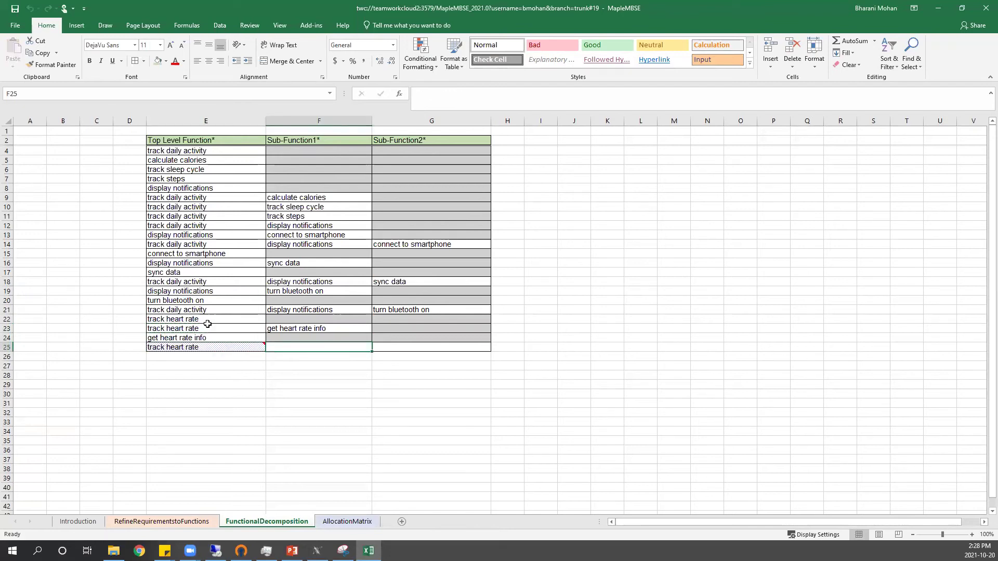
pyautogui.write('send ')
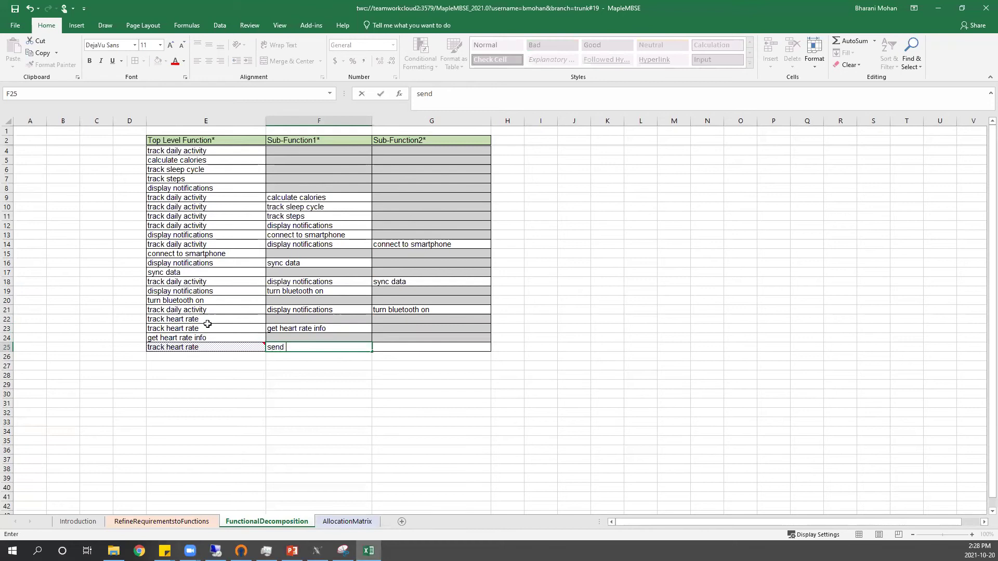
pyautogui.write('light pulse')
pyautogui.press('Return')
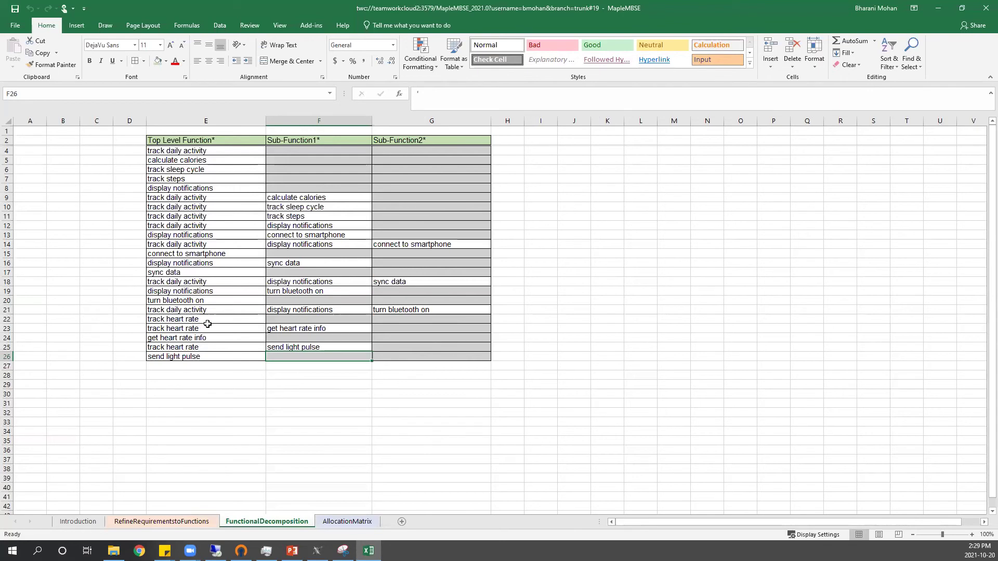
pyautogui.click(268, 403)
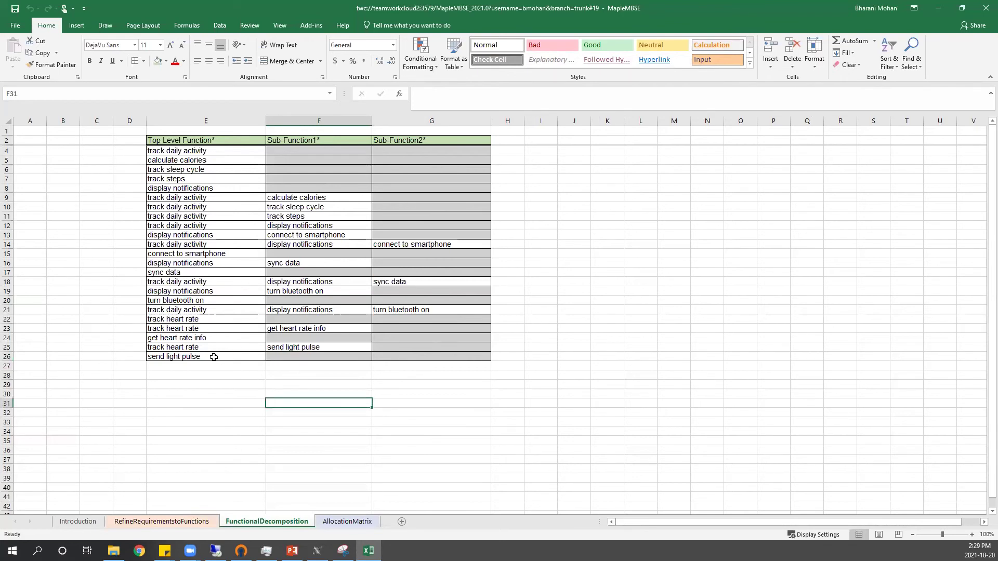
# Step: On the RefineRequirementstoFunctions sheet, mark Heart Rate Monitor with X under track heart rate, get heart rate info and send light pulse
pyautogui.click(179, 521)
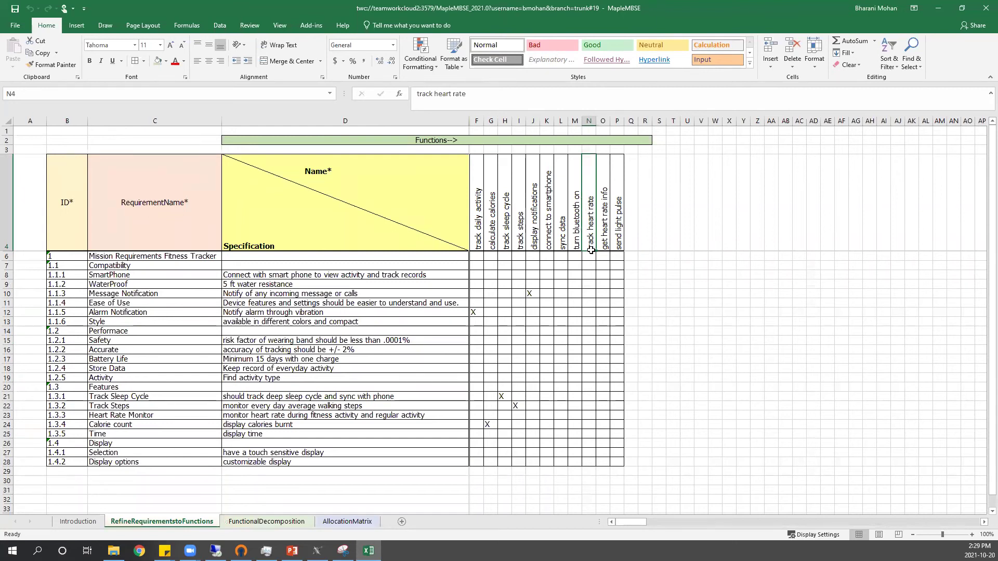
pyautogui.click(587, 416)
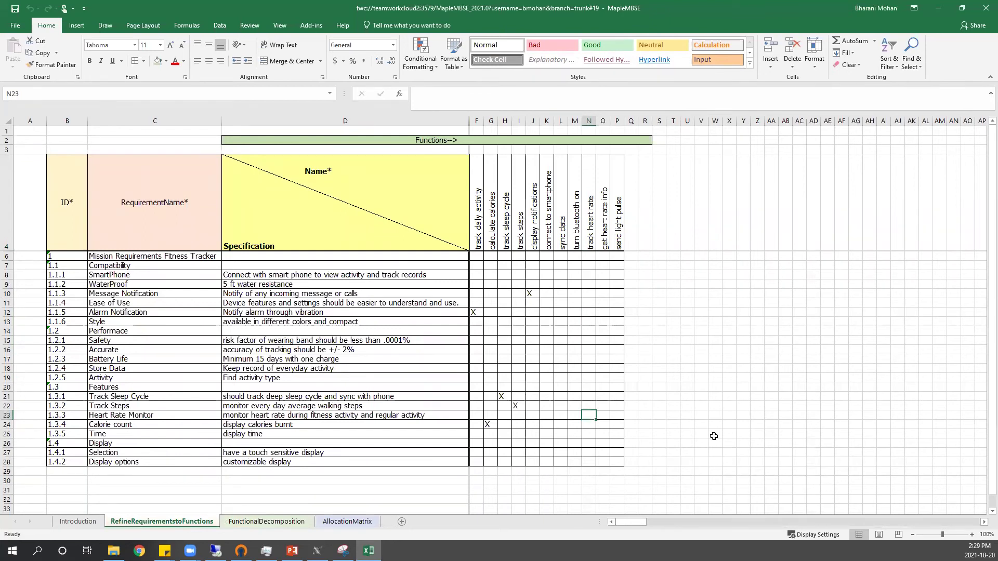
pyautogui.write('X')
pyautogui.press('Tab')
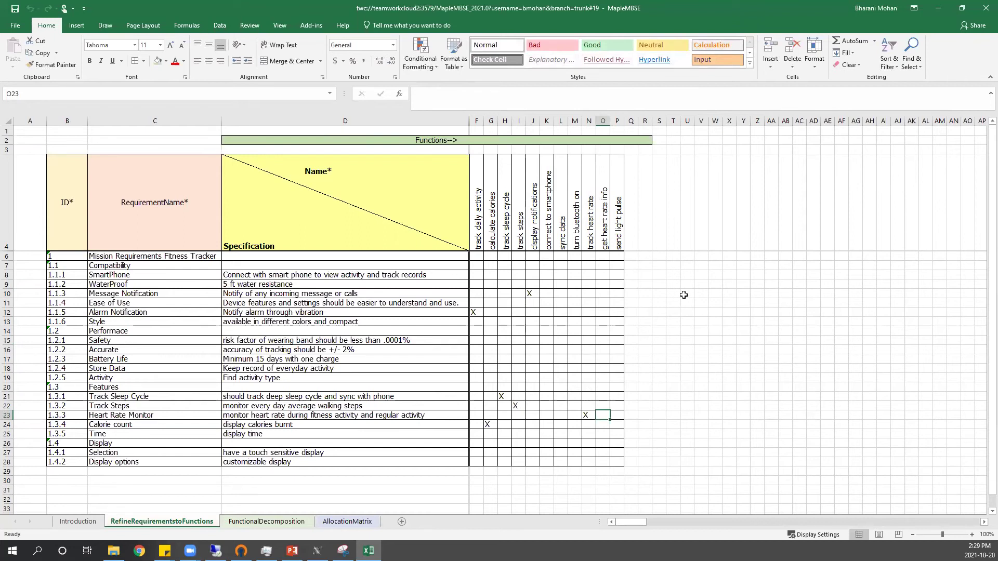
pyautogui.write('X')
pyautogui.press('Tab')
pyautogui.press('Tab')
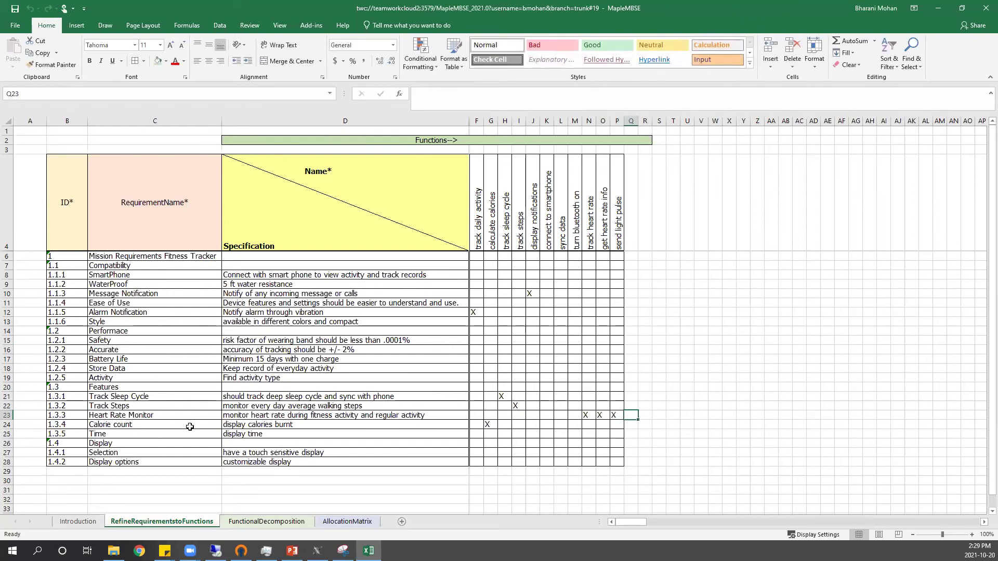
pyautogui.click(647, 434)
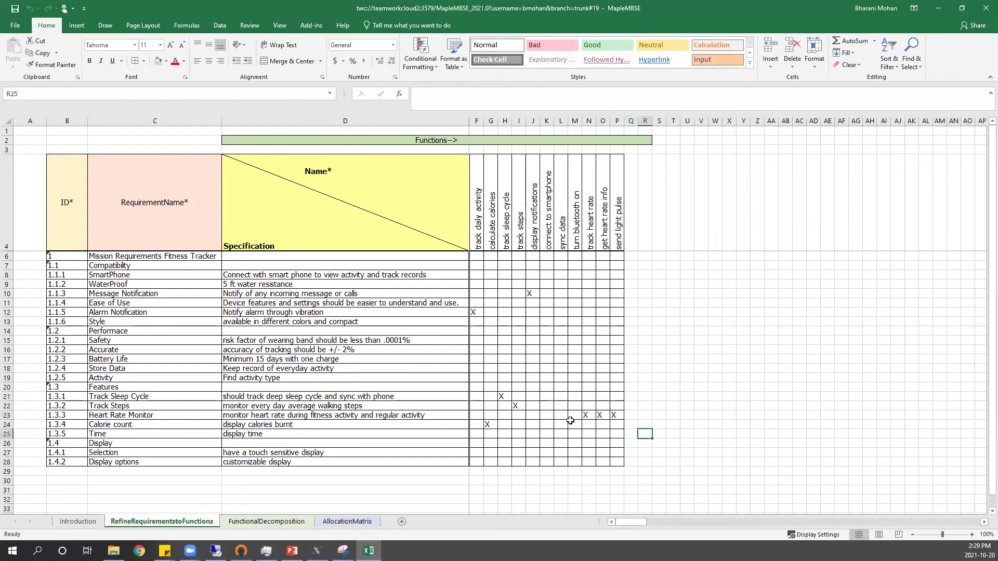
# Step: Return to the FunctionalDecomposition sheet and commit the changes to Teamwork Cloud with the message "added new fun hir"
pyautogui.click(267, 522)
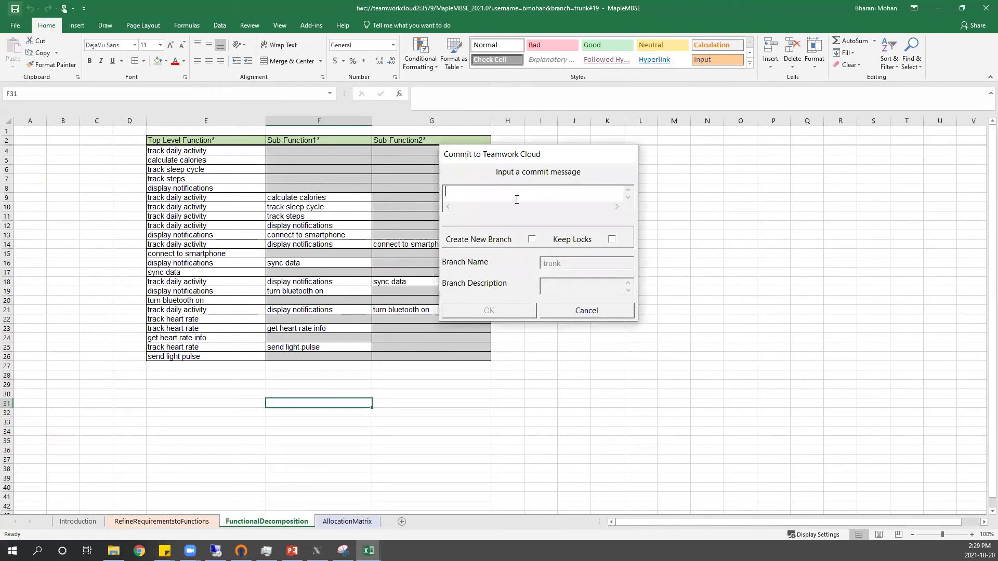
pyautogui.click(517, 200)
pyautogui.write('added new fun hir')
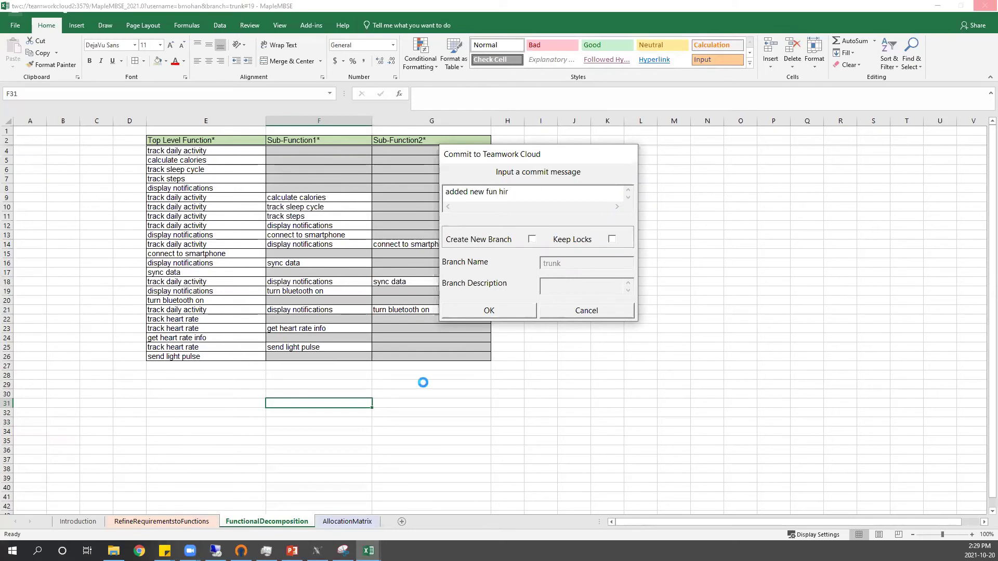
pyautogui.click(491, 312)
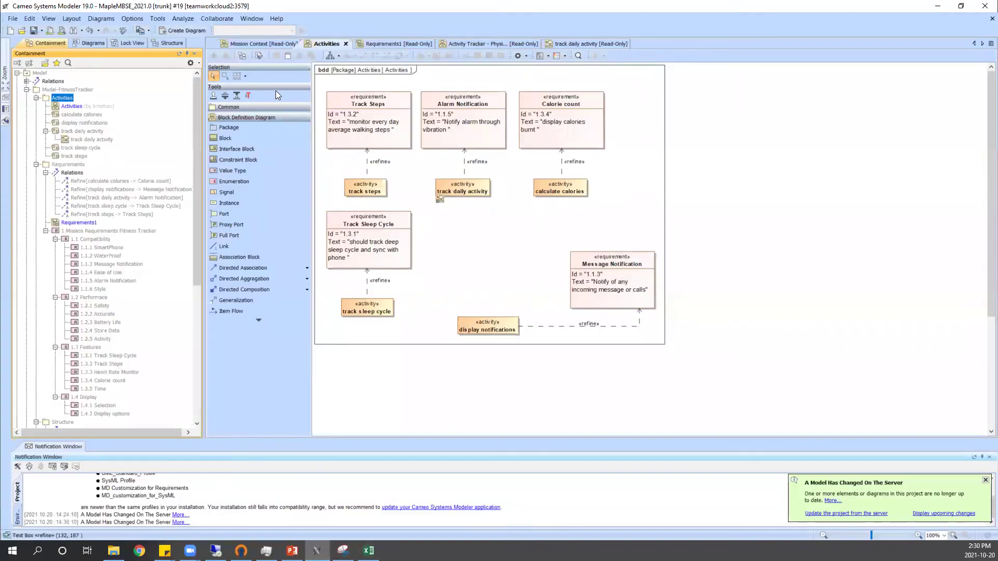
# Step: In Cameo Systems Modeler, update the project from the server and collapse track daily activity in the containment tree
pyautogui.click(216, 18)
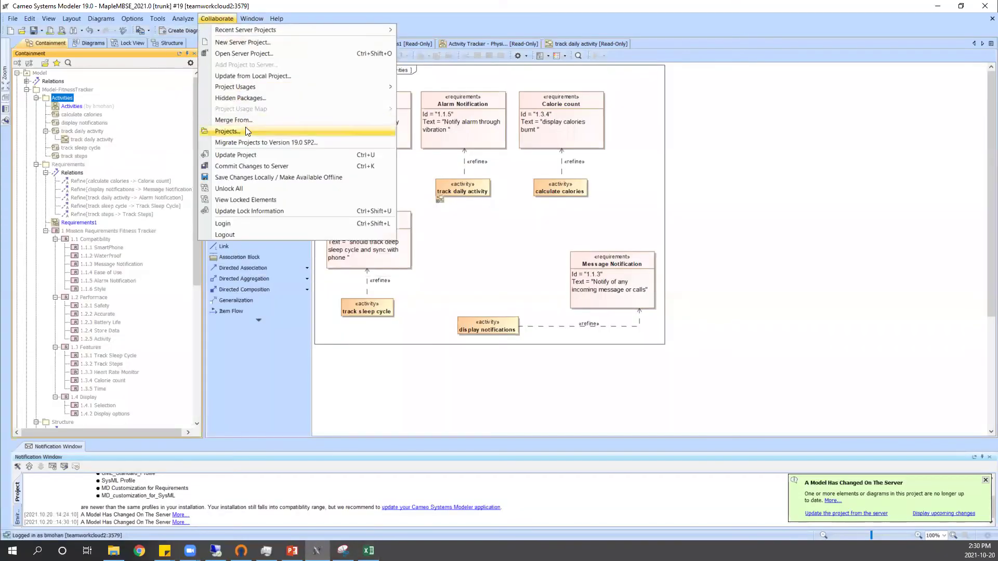
pyautogui.click(247, 155)
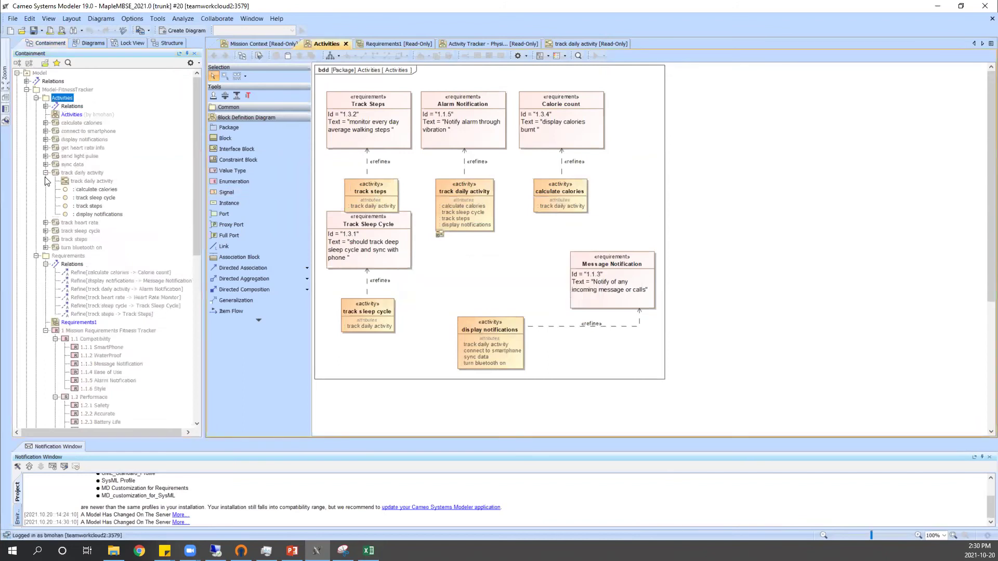
pyautogui.click(46, 172)
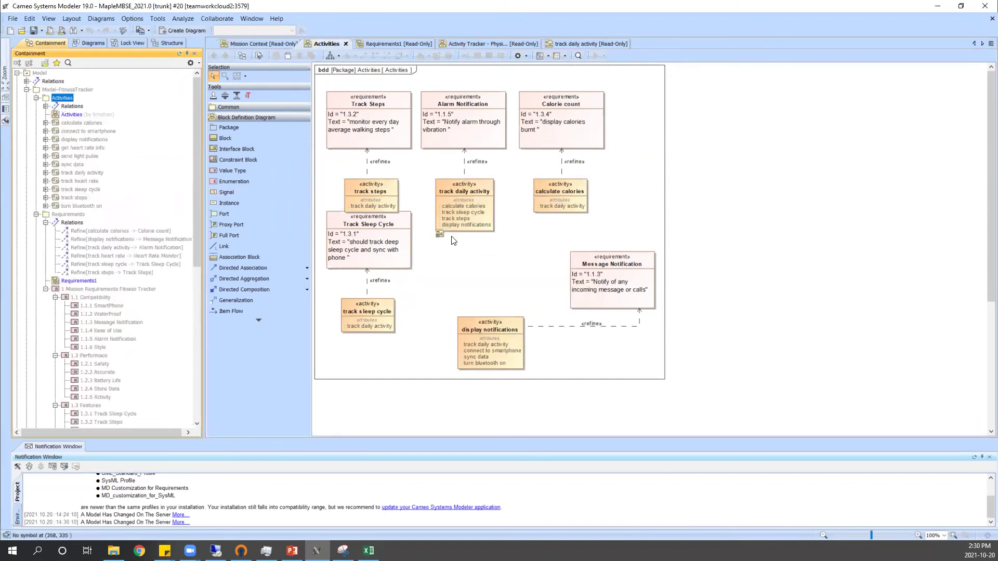
# Step: Lock the Activities diagram's elements for editing and remove all symbols from the diagram while keeping every element in the model
pyautogui.moveTo(370, 234); pyautogui.dragTo(416, 277)
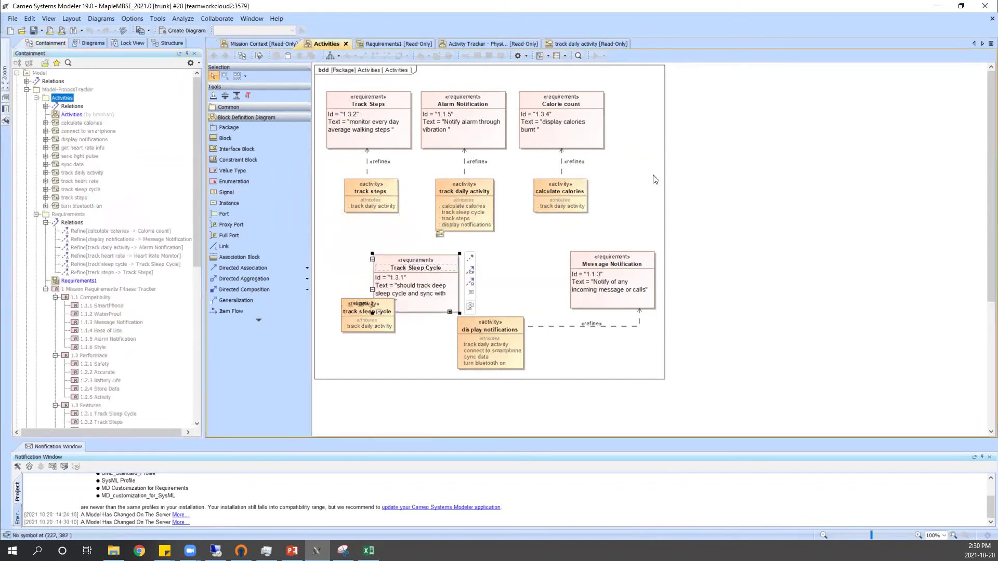
pyautogui.rightClick(650, 156)
pyautogui.moveTo(679, 165)
pyautogui.click(841, 175)
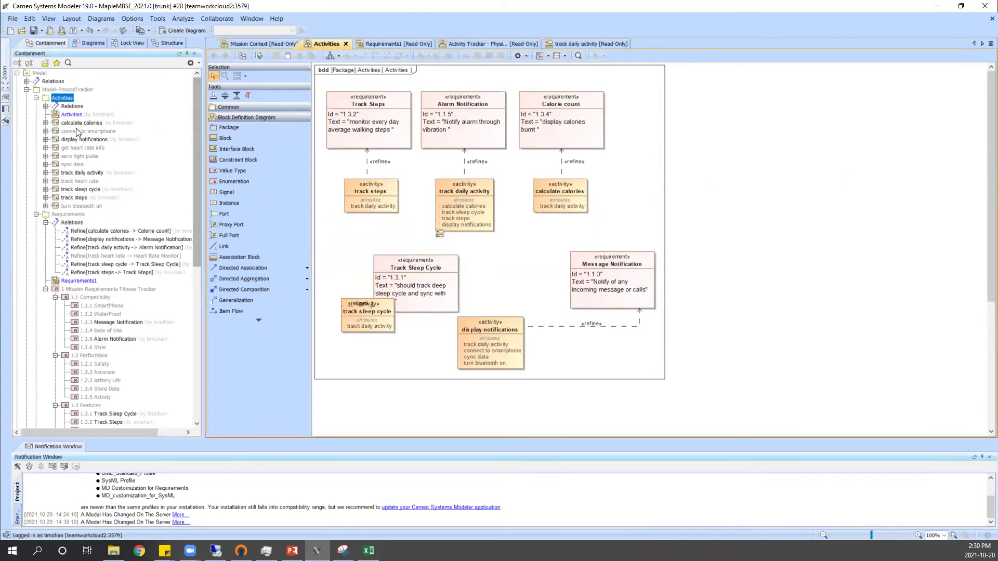
pyautogui.moveTo(337, 81); pyautogui.dragTo(653, 381)
pyautogui.press('Delete')
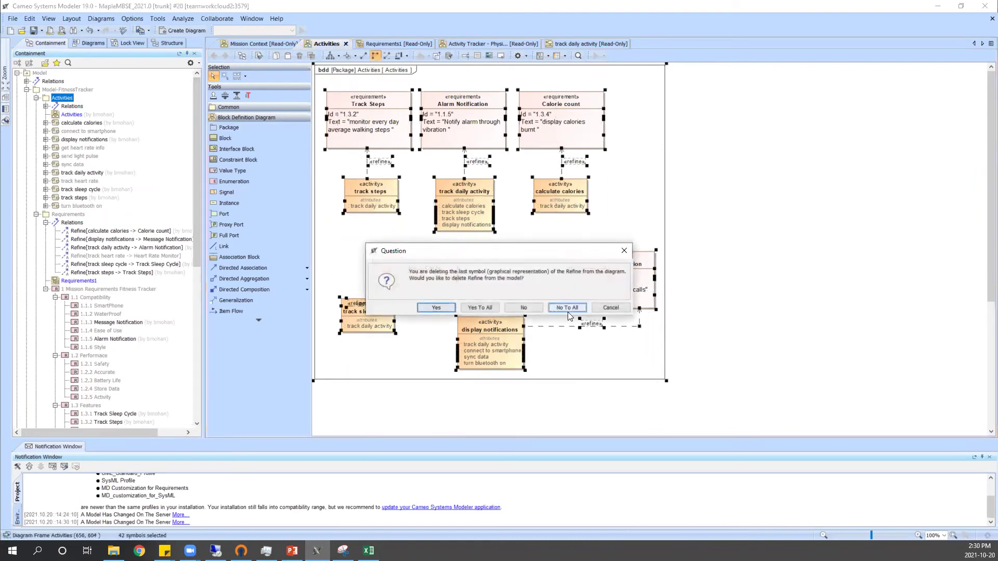
pyautogui.click(568, 308)
# Step: Place all activities from calculate calories through turn bluetooth on onto the Activities diagram and arrange them with the automatic layout
pyautogui.click(72, 123)
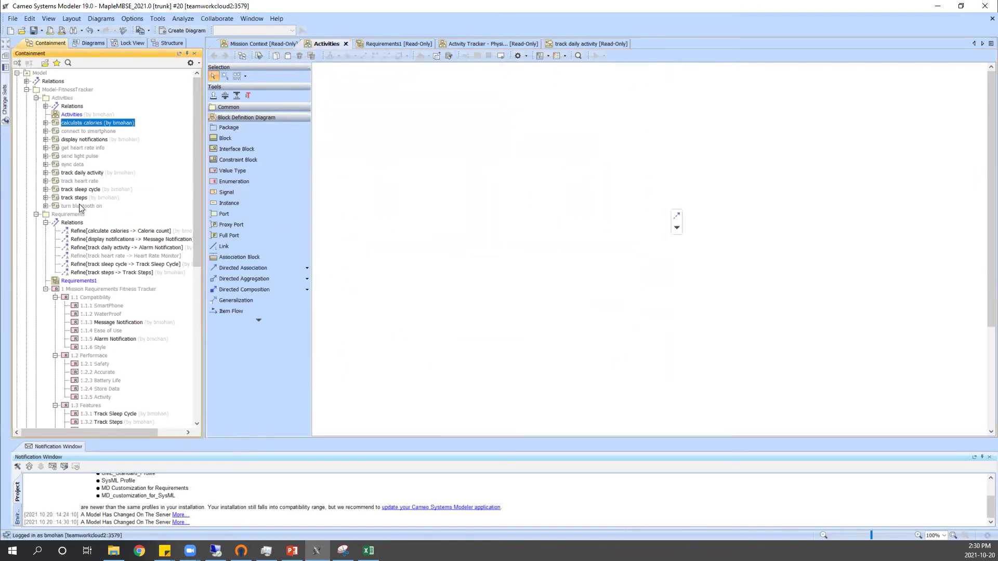
pyautogui.keyDown('shift'); pyautogui.click(80, 205); pyautogui.keyUp('shift')
pyautogui.moveTo(80, 194); pyautogui.dragTo(502, 212)
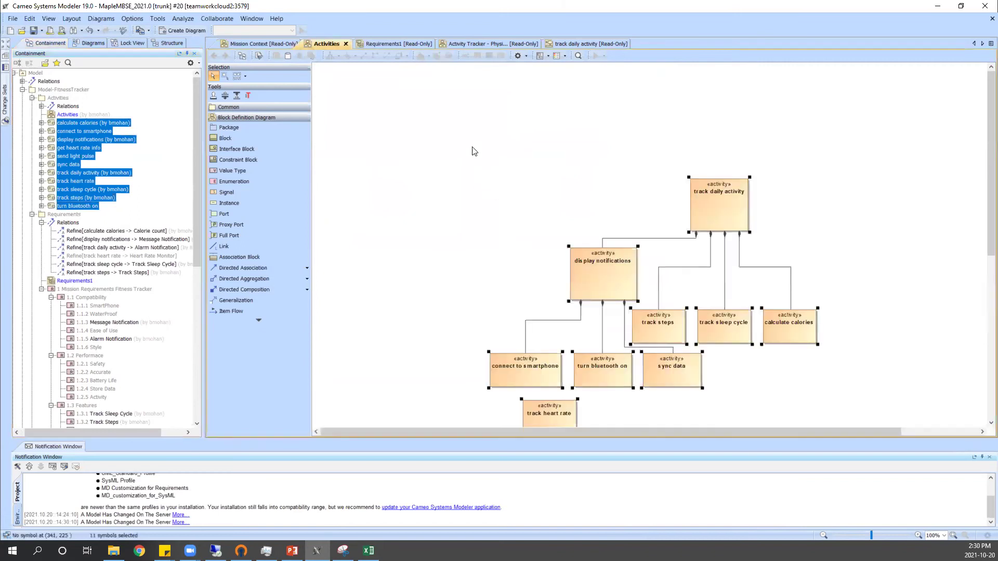
pyautogui.click(330, 56)
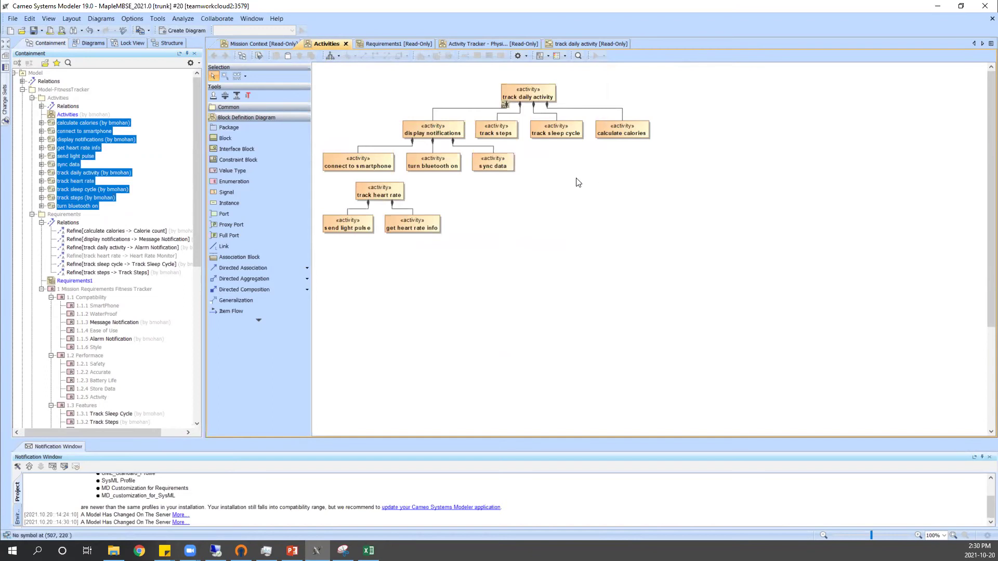
# Step: Examine the decomposition of track daily activity and the sub-activities of display notifications in the diagram
pyautogui.click(534, 90)
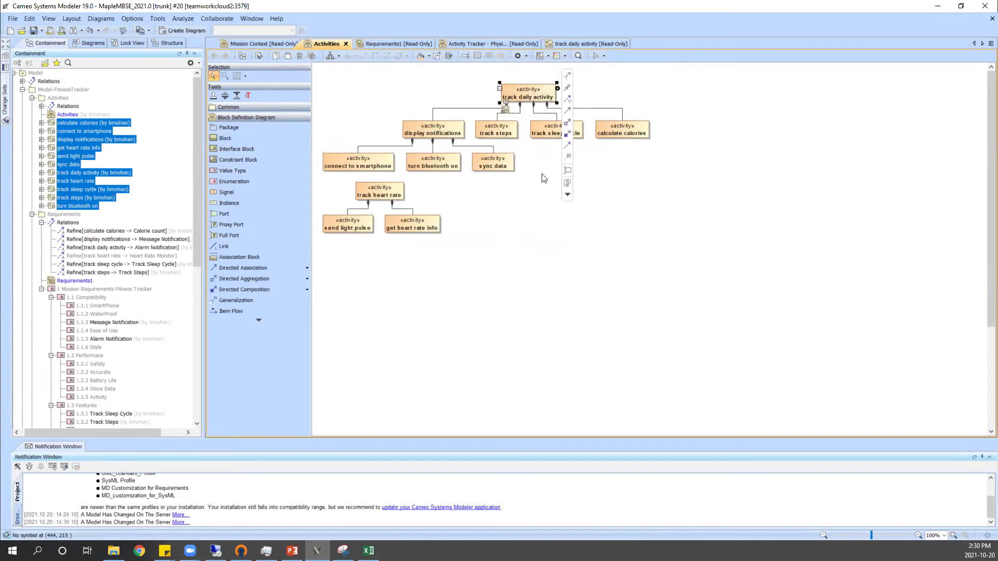
pyautogui.click(543, 180)
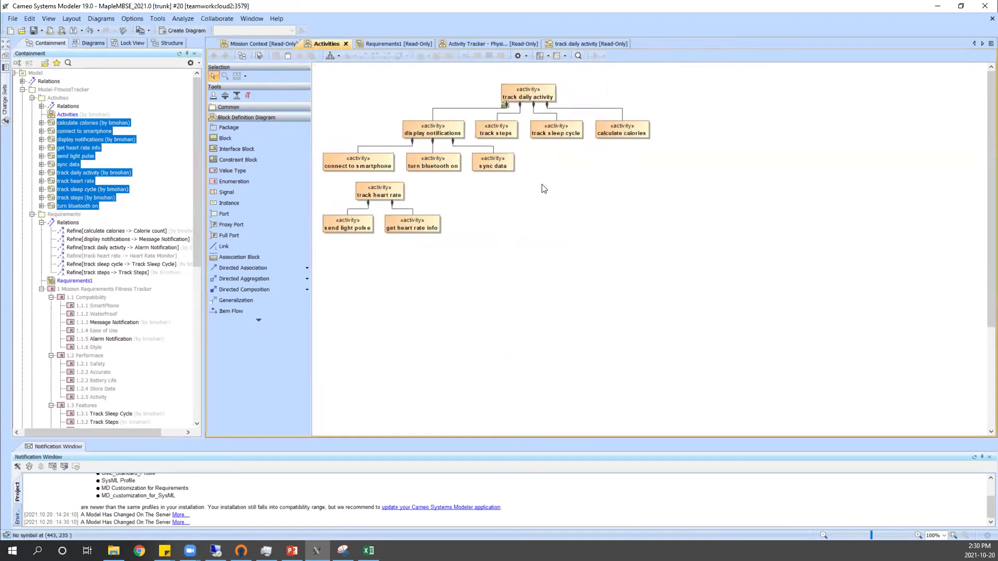
pyautogui.click(434, 135)
pyautogui.click(496, 131)
pyautogui.click(556, 131)
pyautogui.click(571, 181)
pyautogui.click(454, 140)
pyautogui.click(440, 199)
pyautogui.click(347, 169)
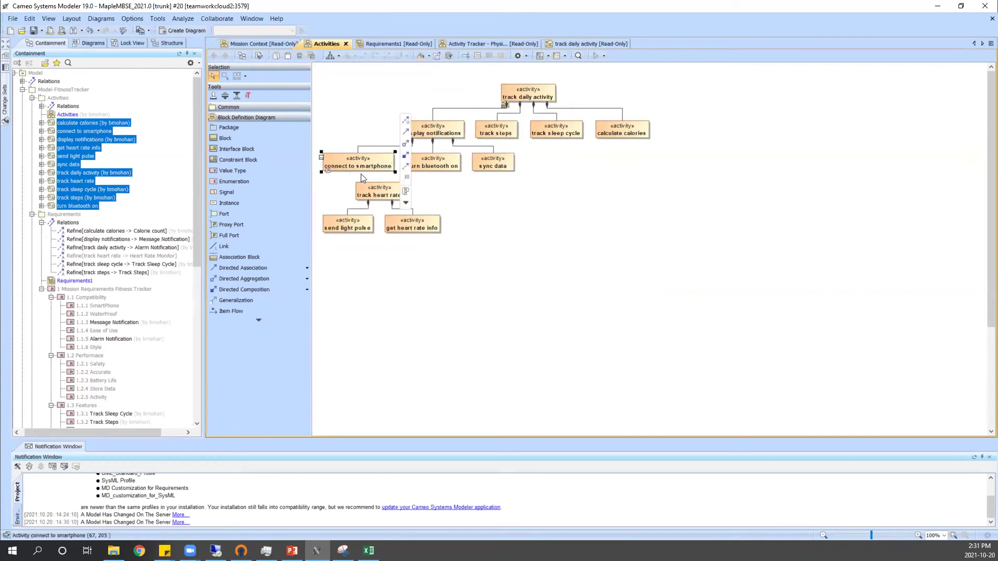
pyautogui.click(452, 169)
pyautogui.click(492, 165)
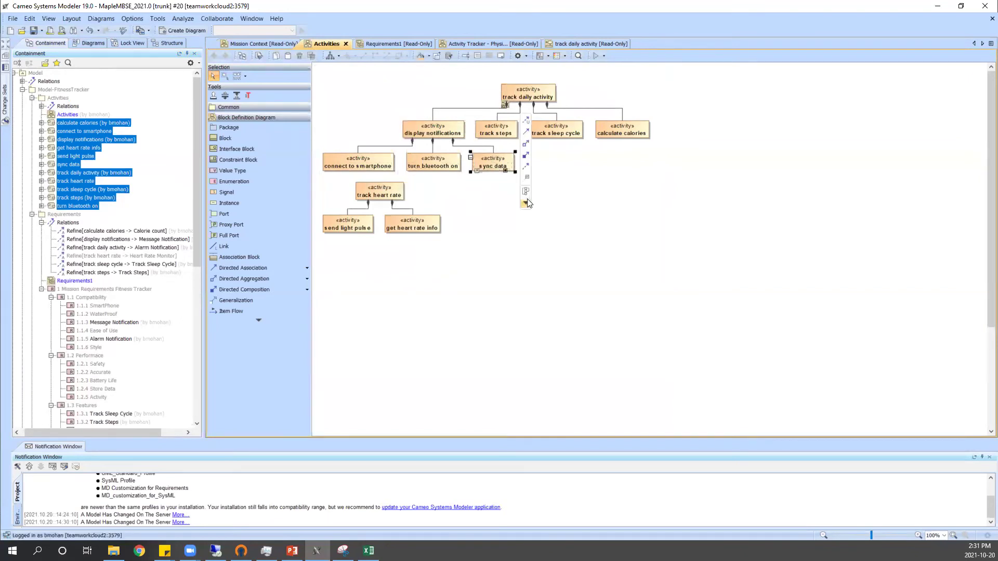
# Step: Move the track heart rate tree with its two sub-activities beside calculate calories
pyautogui.moveTo(318, 177); pyautogui.dragTo(765, 160)
pyautogui.click(693, 207)
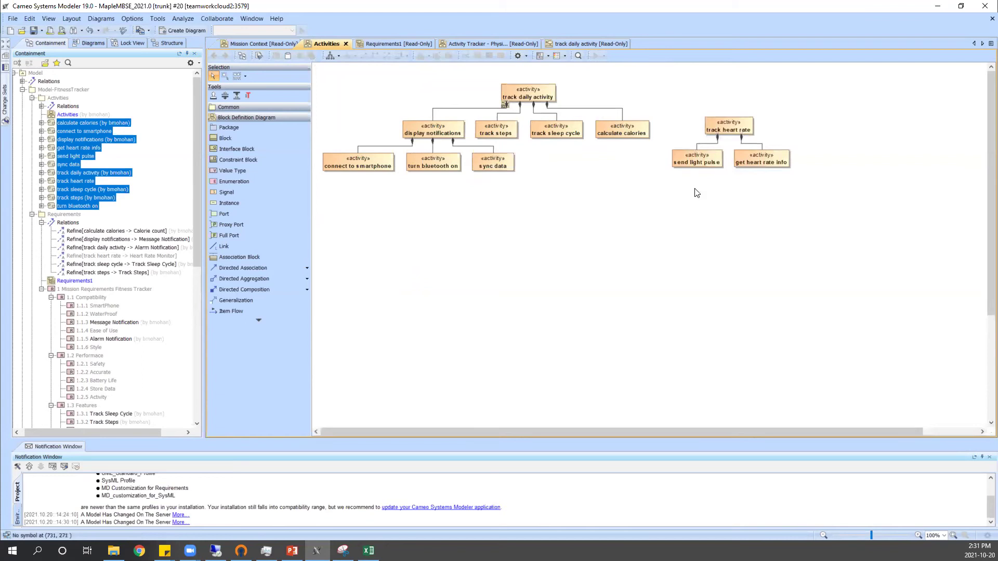
# Step: Switch to the Excel workbook to check the top-level function track heart rate in cell E22, and minimise the workbook
pyautogui.click(368, 550)
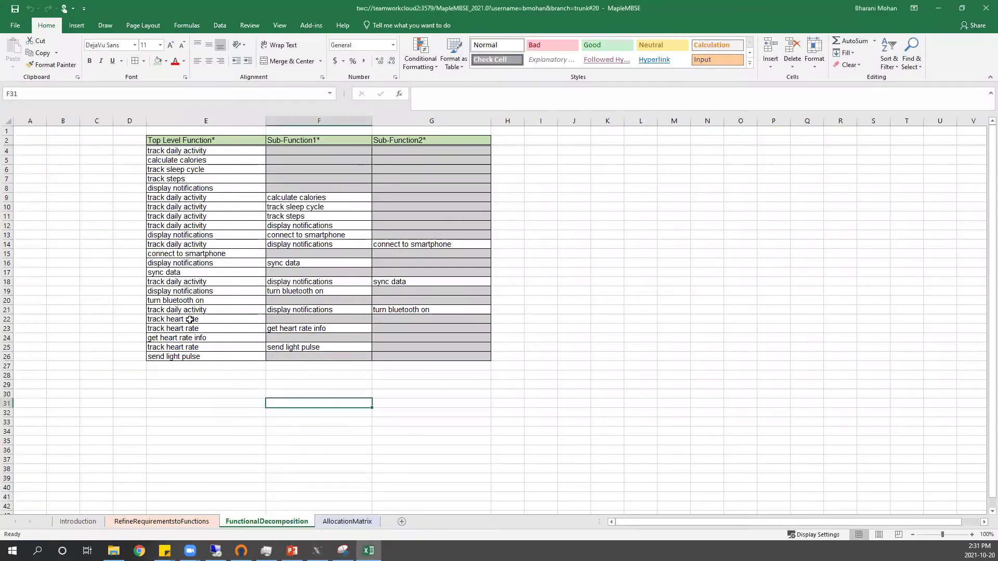
pyautogui.click(191, 320)
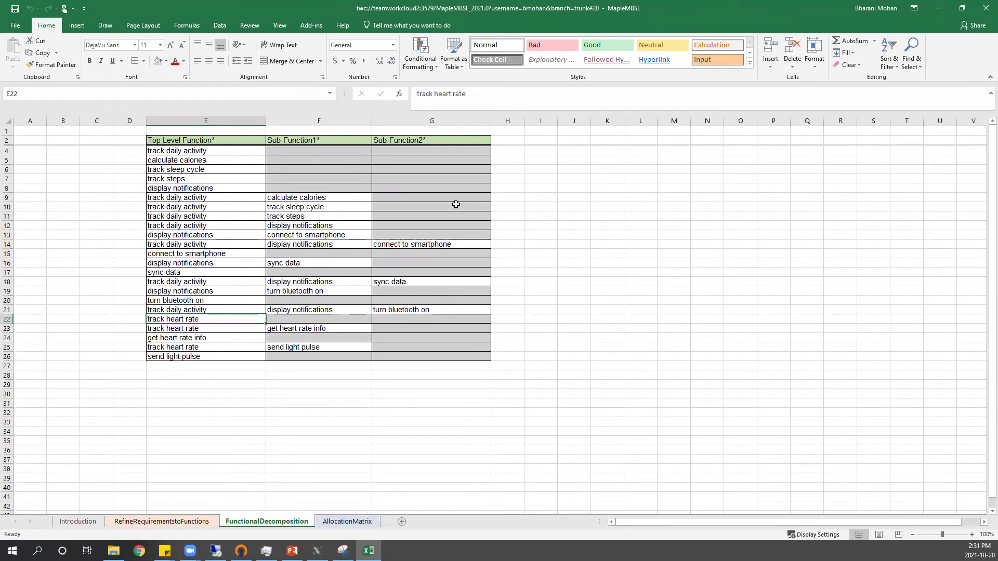
pyautogui.click(938, 8)
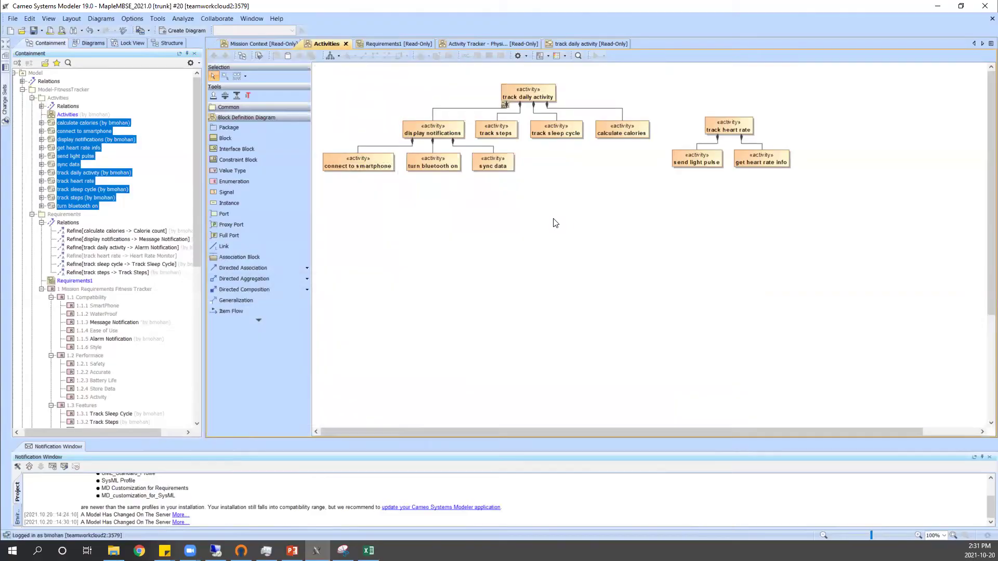
# Step: Draw a directed composition from track daily activity to track heart rate in the Activities diagram
pyautogui.click(533, 99)
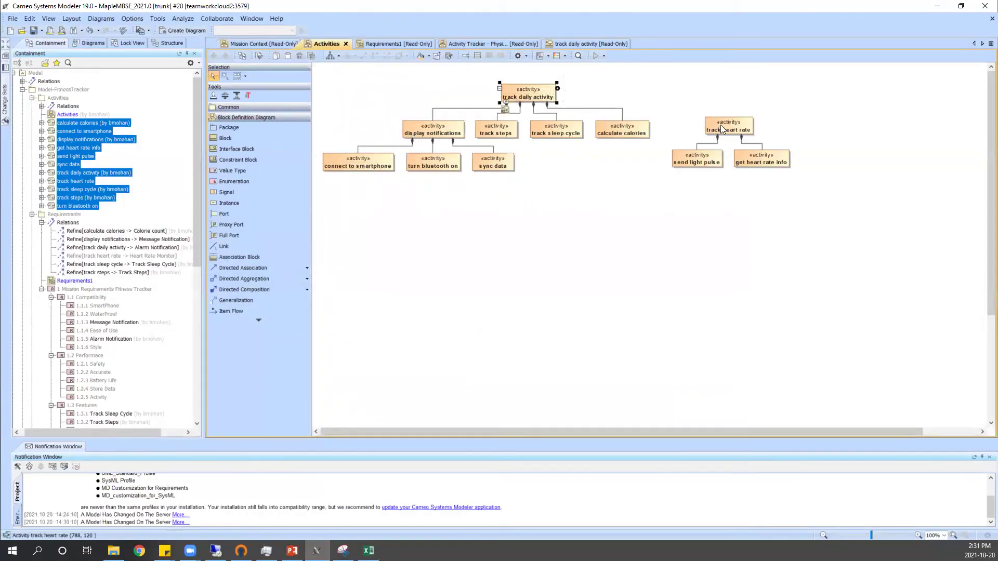
pyautogui.moveTo(526, 94)
pyautogui.moveTo(567, 133); pyautogui.dragTo(728, 129)
pyautogui.click(631, 160)
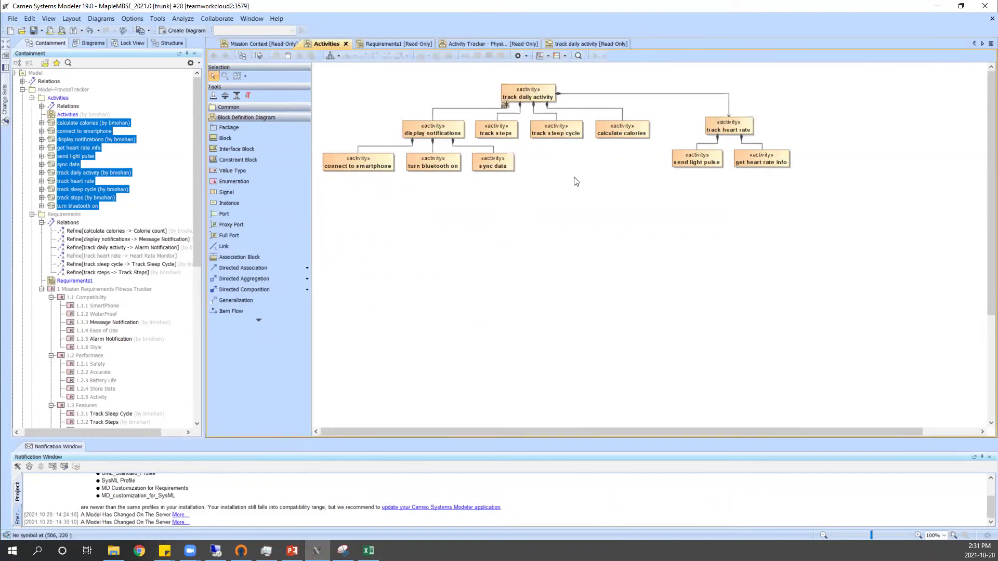
# Step: Commit the project changes to the server with a comment on the addition, and switch back to the Excel workbook
pyautogui.hotkey('ctrl', 'k')
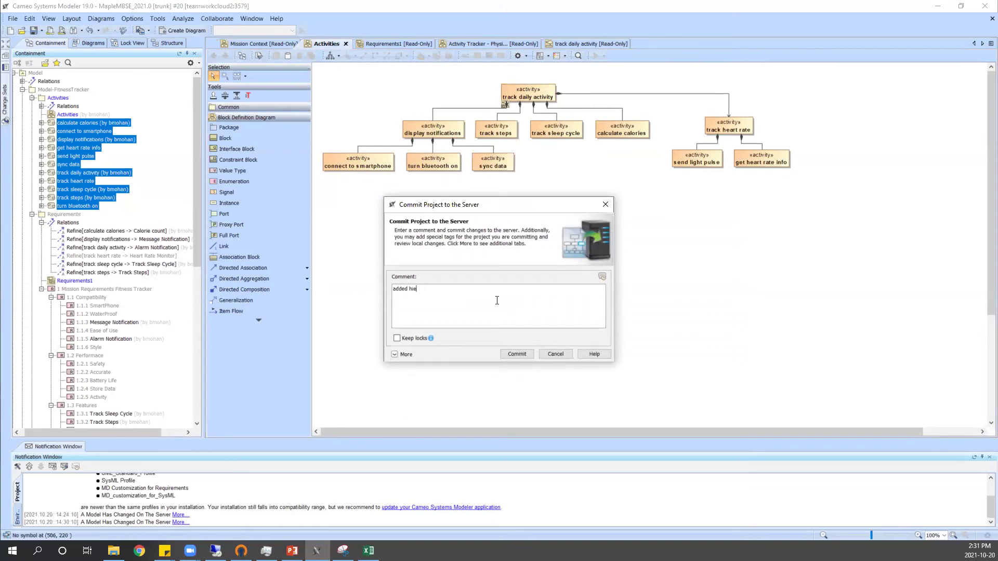
pyautogui.click(517, 353)
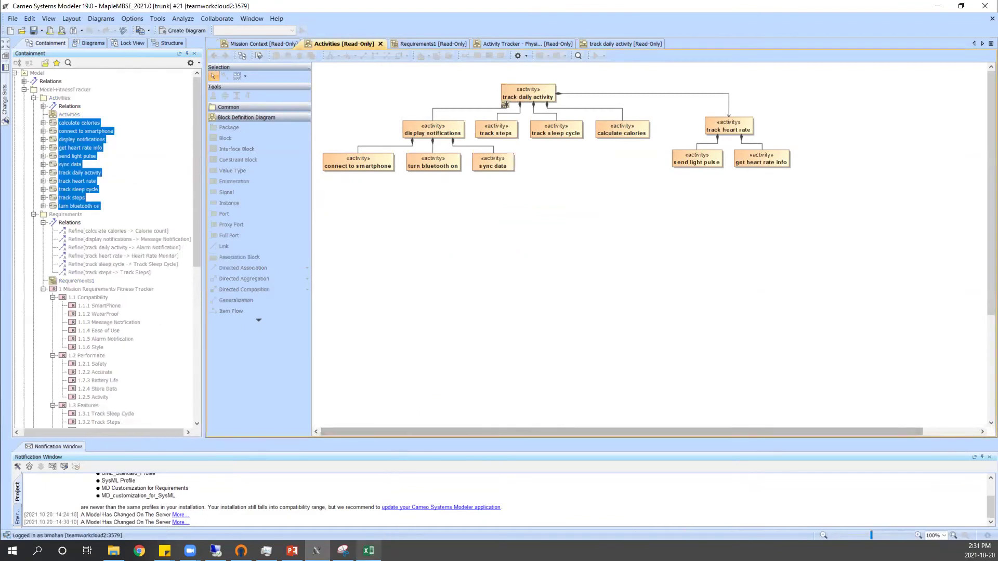
pyautogui.hotkey('alt', 'Tab')
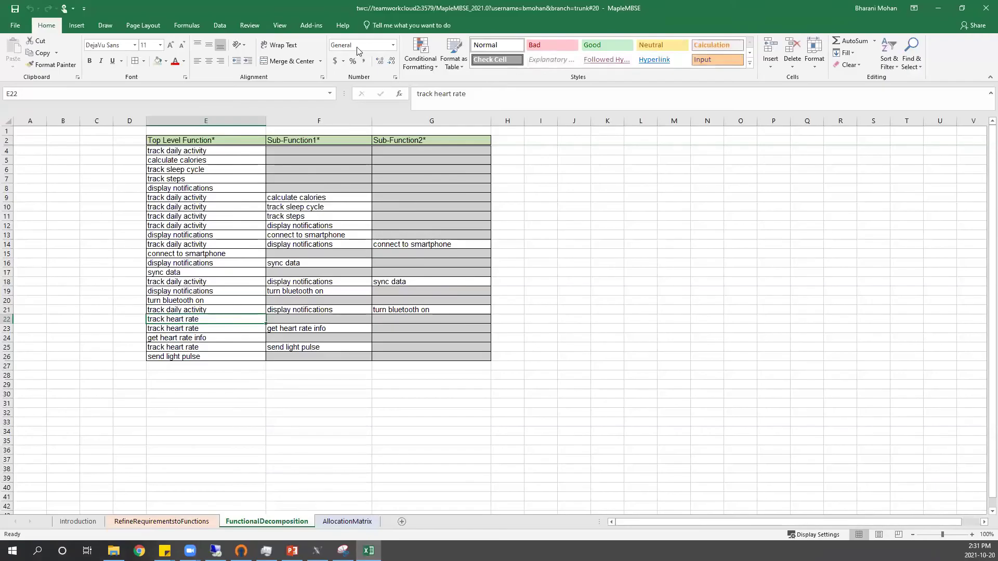
# Step: Reload the MapleMBSE workbook so the function hierarchy reflects the committed model changes
pyautogui.click(311, 26)
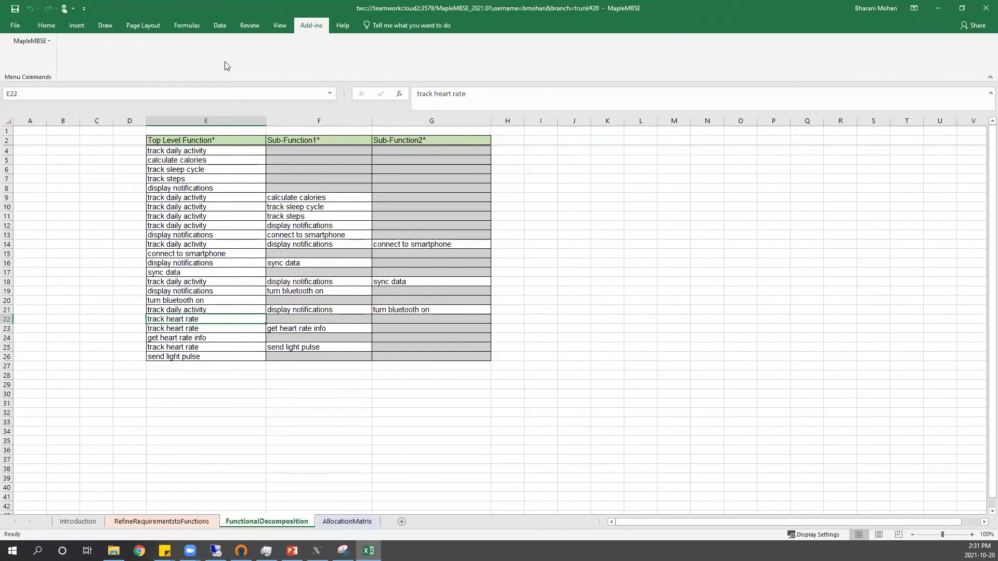
pyautogui.click(42, 41)
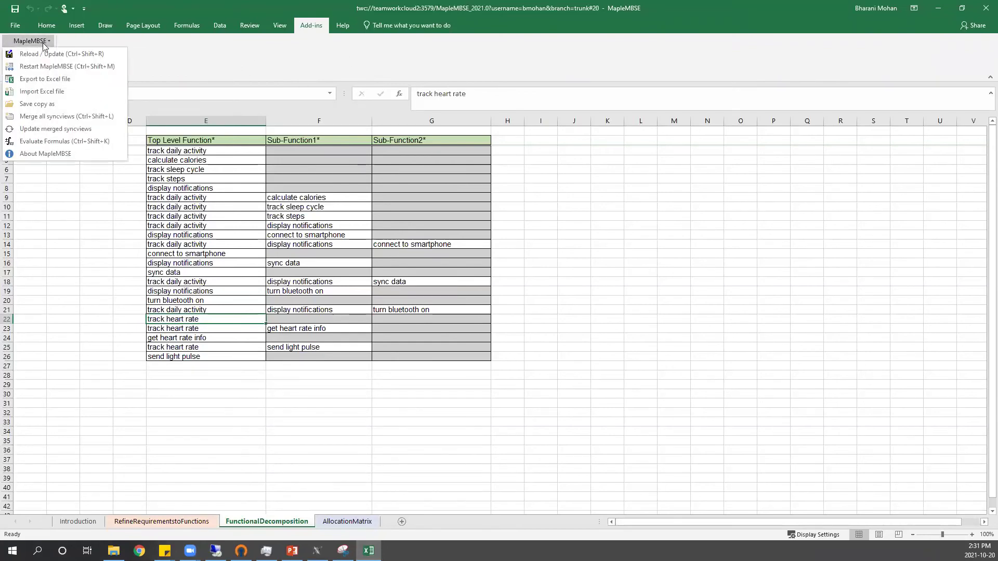
pyautogui.click(72, 55)
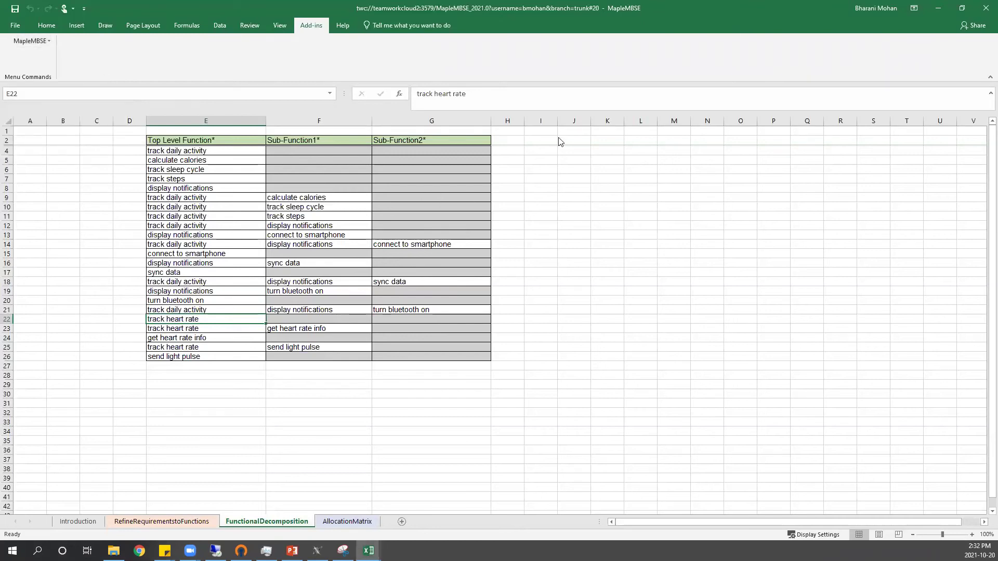
pyautogui.click(519, 211)
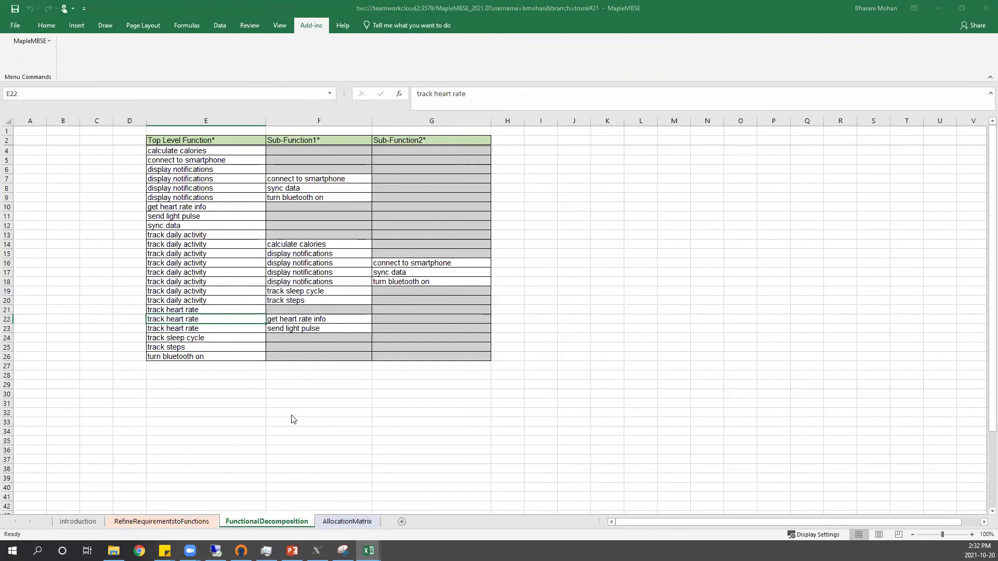
# Step: Switch to Cameo Systems Modeler and lock the Activities diagram with its content for editing
pyautogui.click(583, 8)
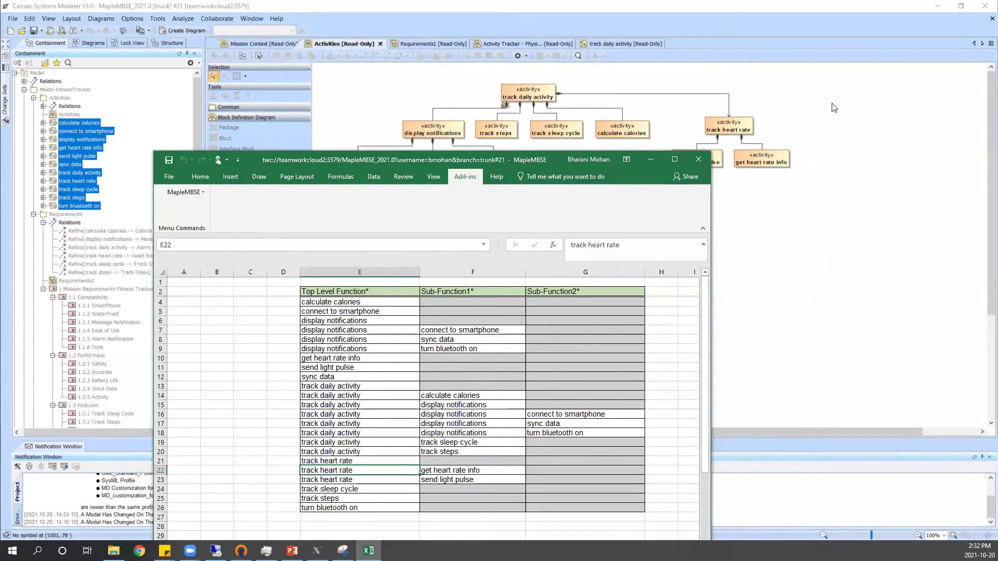
pyautogui.click(832, 104)
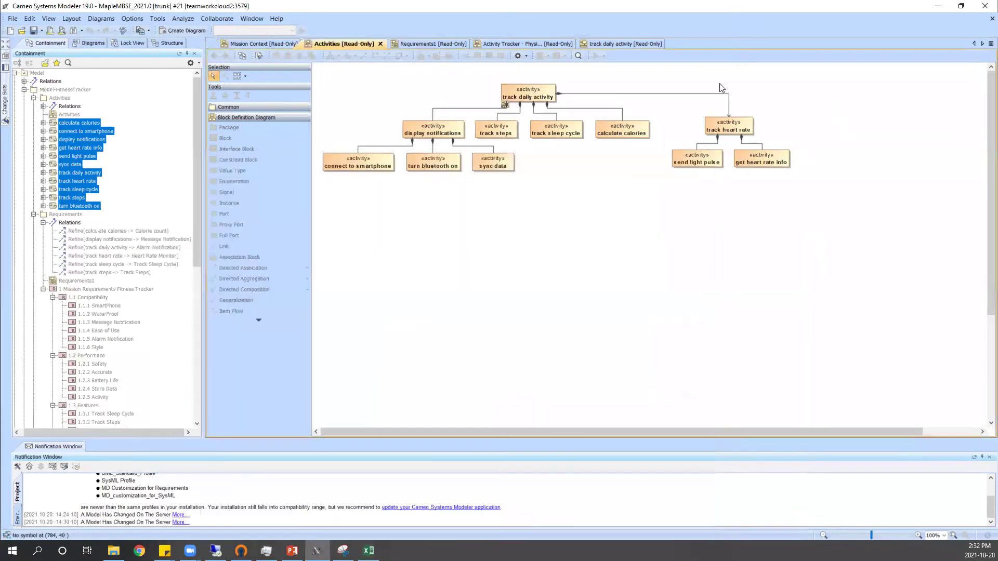
pyautogui.rightClick(743, 86)
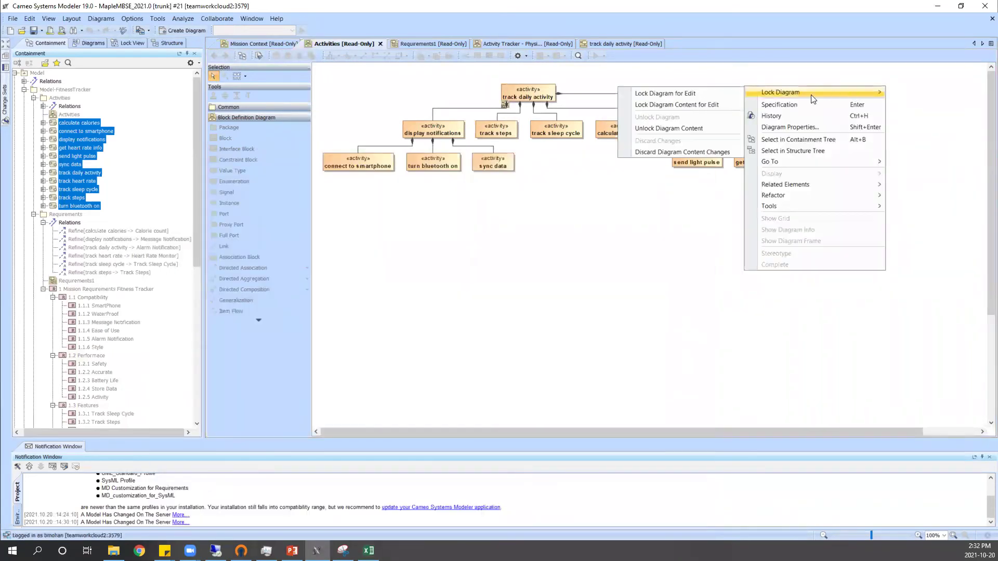
pyautogui.moveTo(780, 92)
pyautogui.click(717, 109)
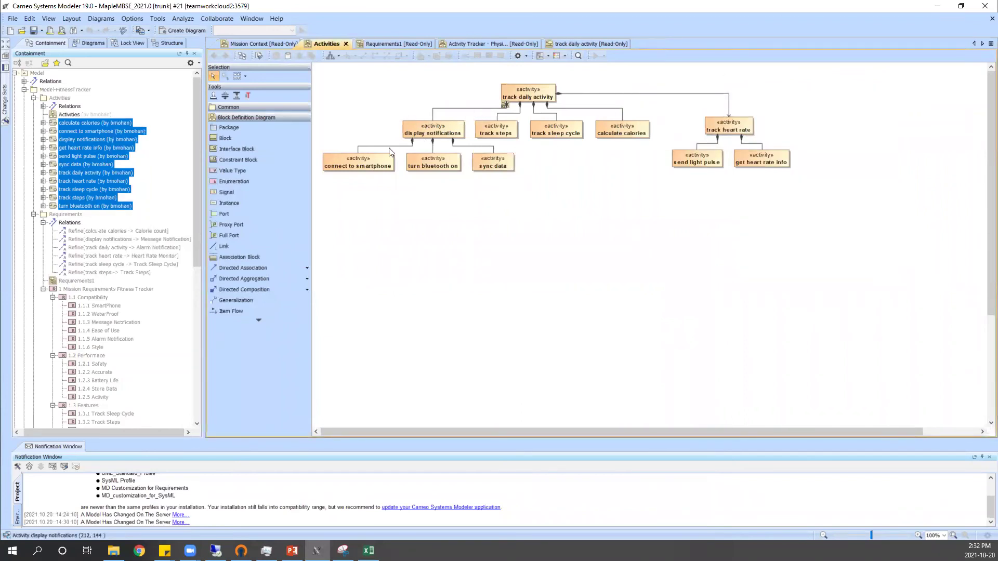
# Step: Delete the directed composition between track daily activity and track heart rate from both the diagram and the model
pyautogui.click(488, 108)
pyautogui.click(700, 94)
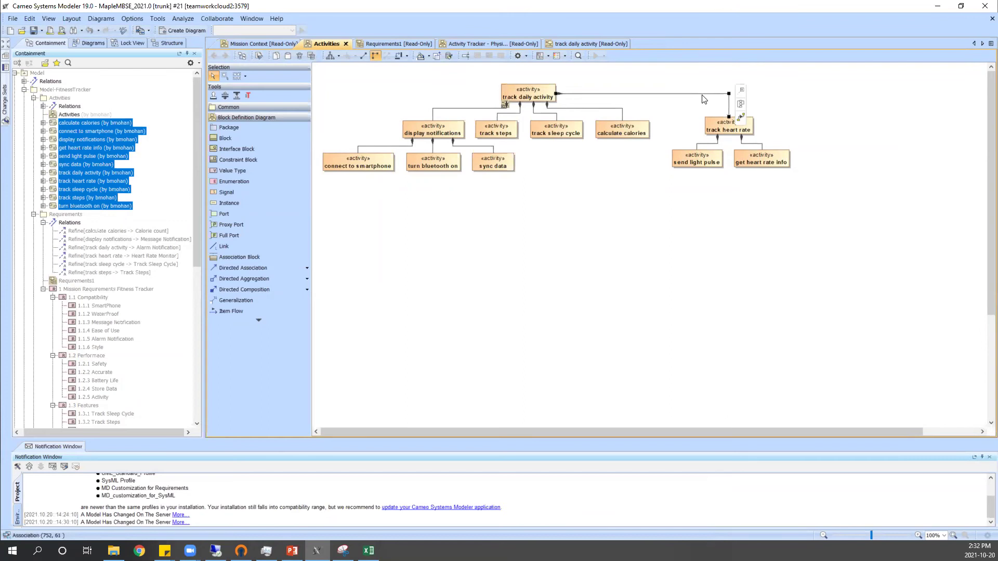
pyautogui.press('Delete')
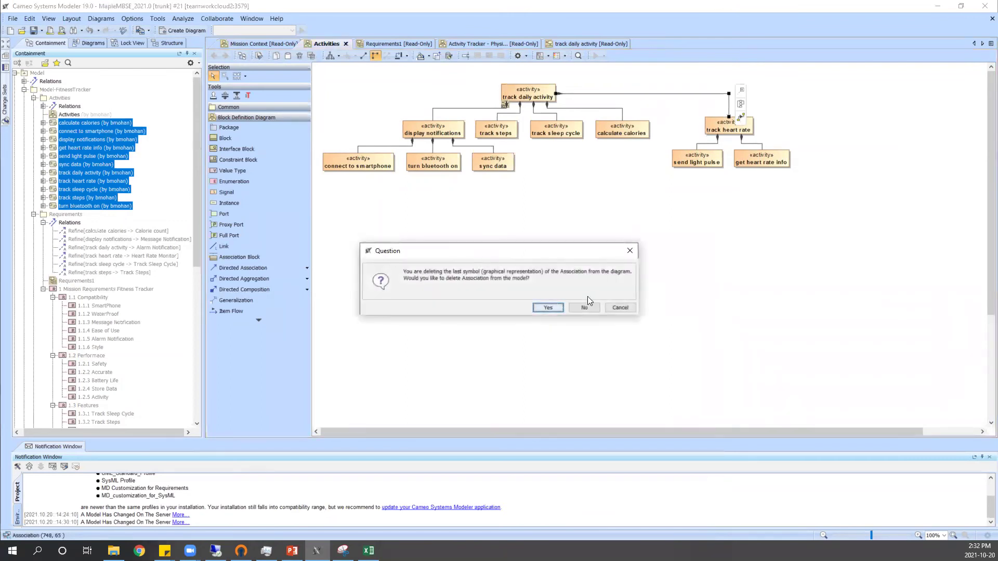
pyautogui.click(560, 309)
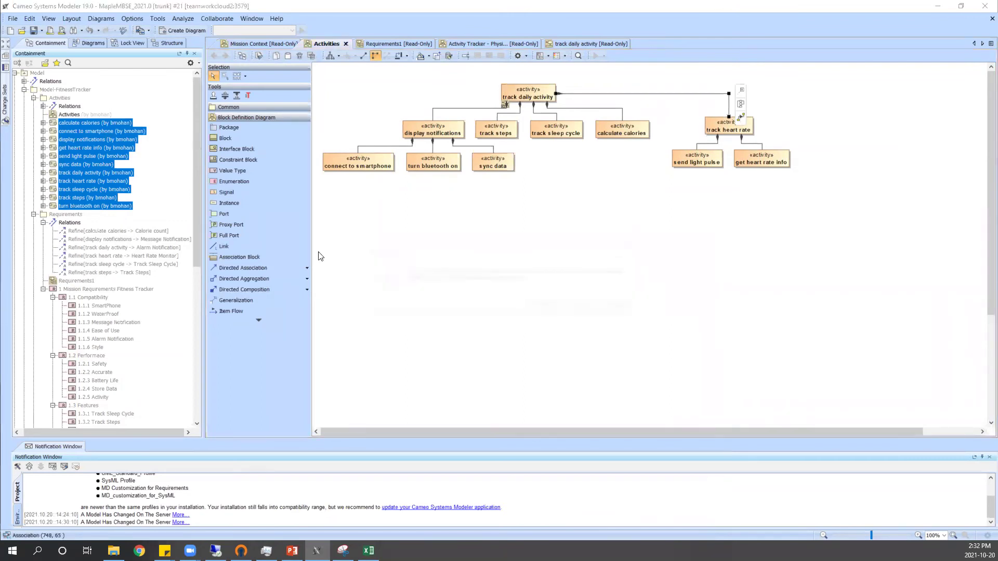
# Step: Draw a non-directed composition from track daily activity to track heart rate in the Activities diagram
pyautogui.click(307, 290)
pyautogui.click(337, 301)
pyautogui.click(559, 95)
pyautogui.click(730, 125)
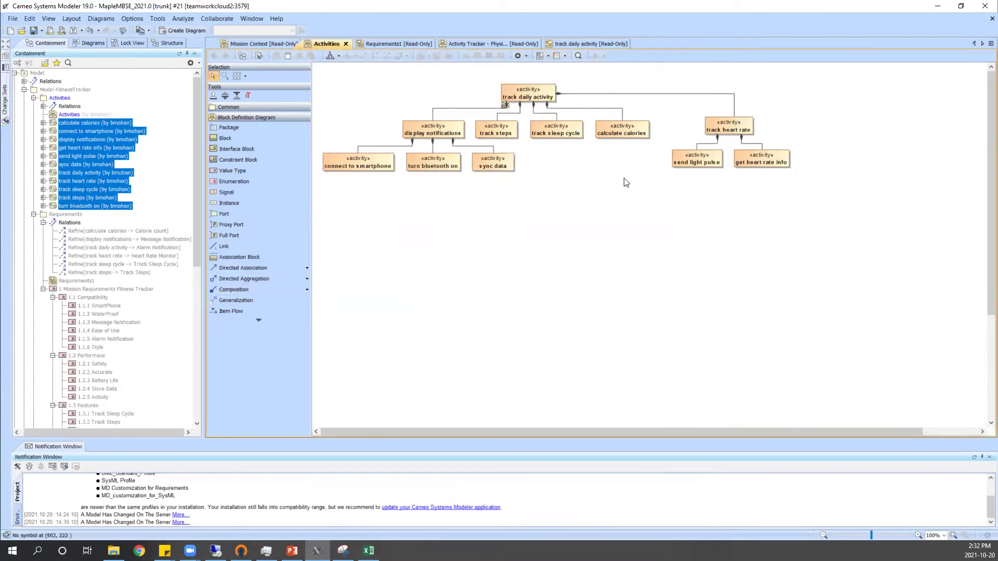
# Step: Commit the project to the server with a comment on the added hierarchy, without keeping the locks
pyautogui.hotkey('ctrl', 'k')
pyautogui.write('added hierar')
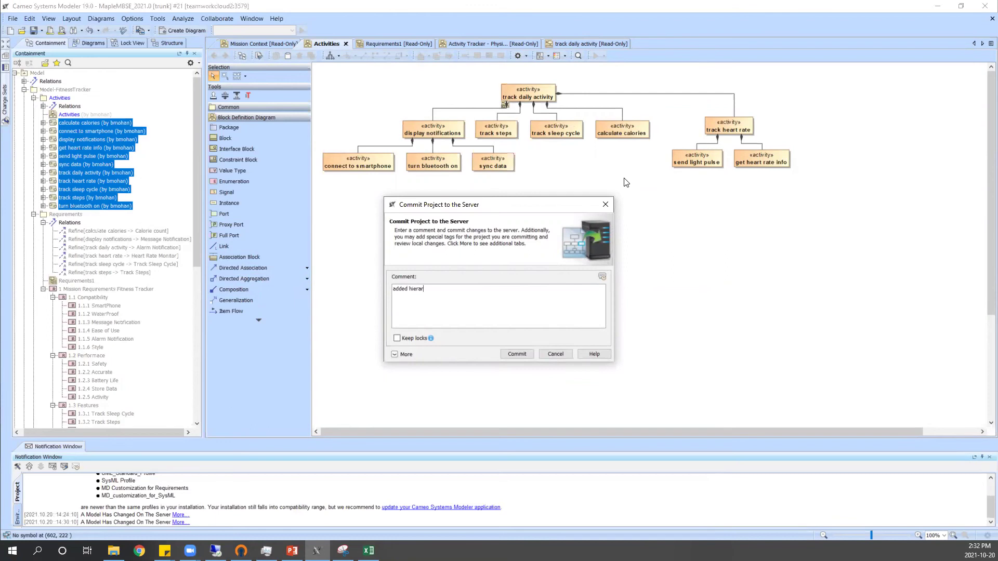
pyautogui.click(511, 357)
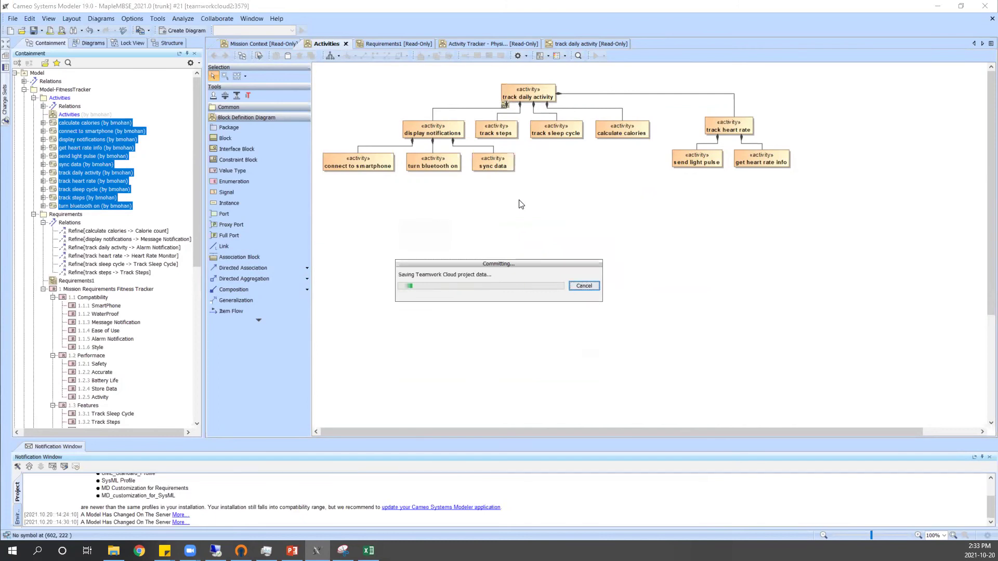
# Step: Switch to the Excel workbook and reload it from the updated Cameo model
pyautogui.hotkey('alt', 'Tab')
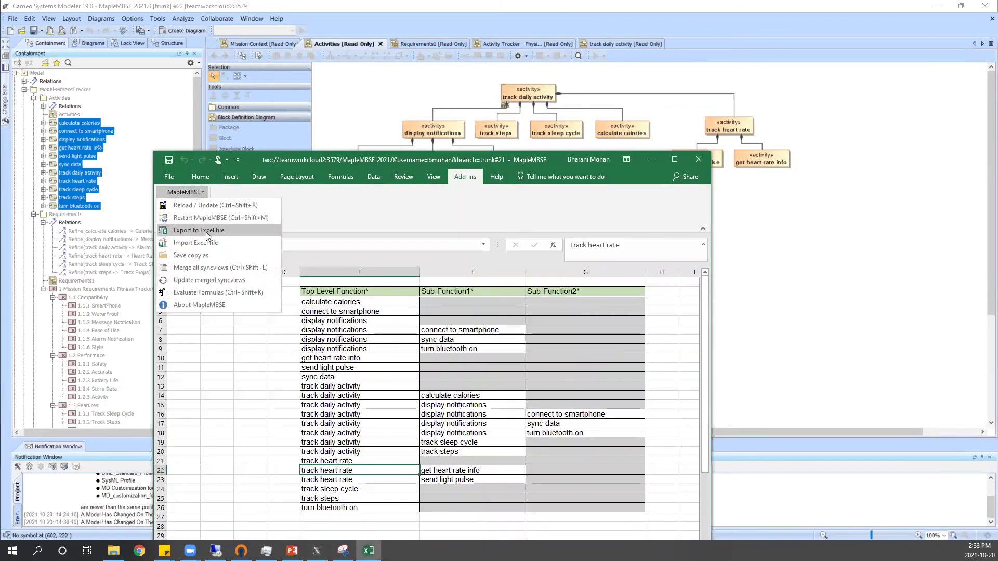
pyautogui.click(208, 205)
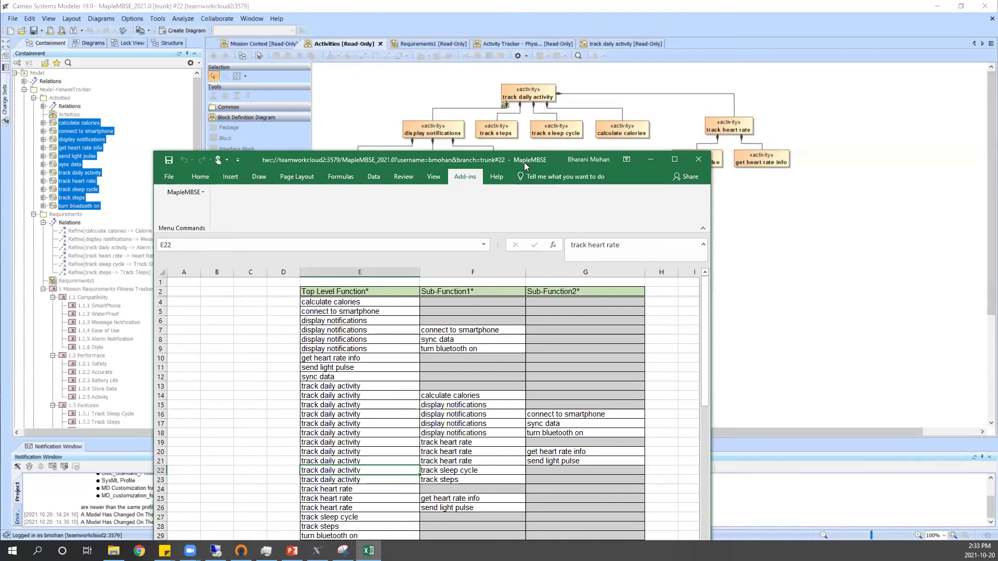
pyautogui.moveTo(524, 162); pyautogui.dragTo(523, 120)
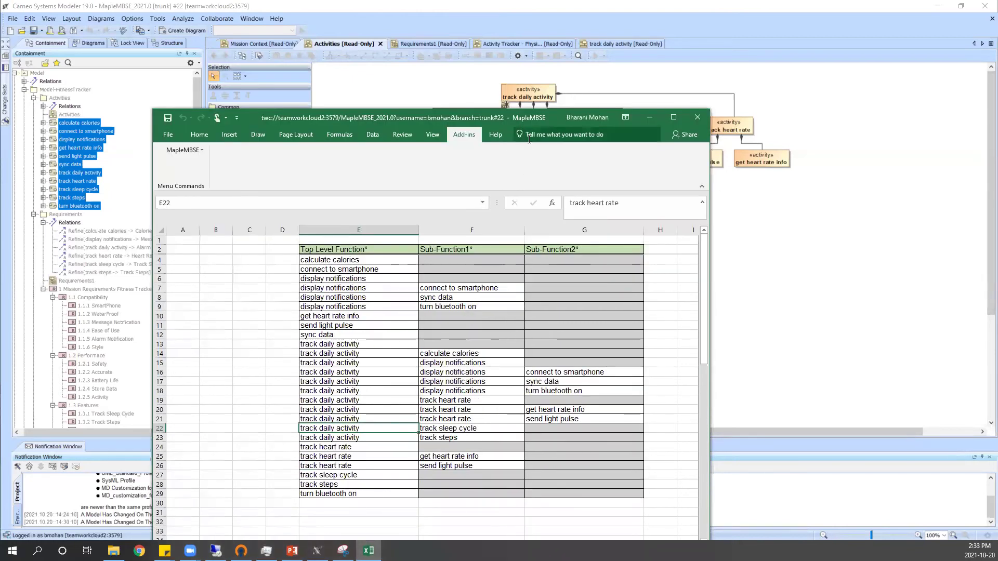
# Step: Compare the function tree in the Activities diagram with the track daily activity and track heart rate rows of the FunctionalDecomposition sheet
pyautogui.moveTo(543, 123); pyautogui.dragTo(545, 284)
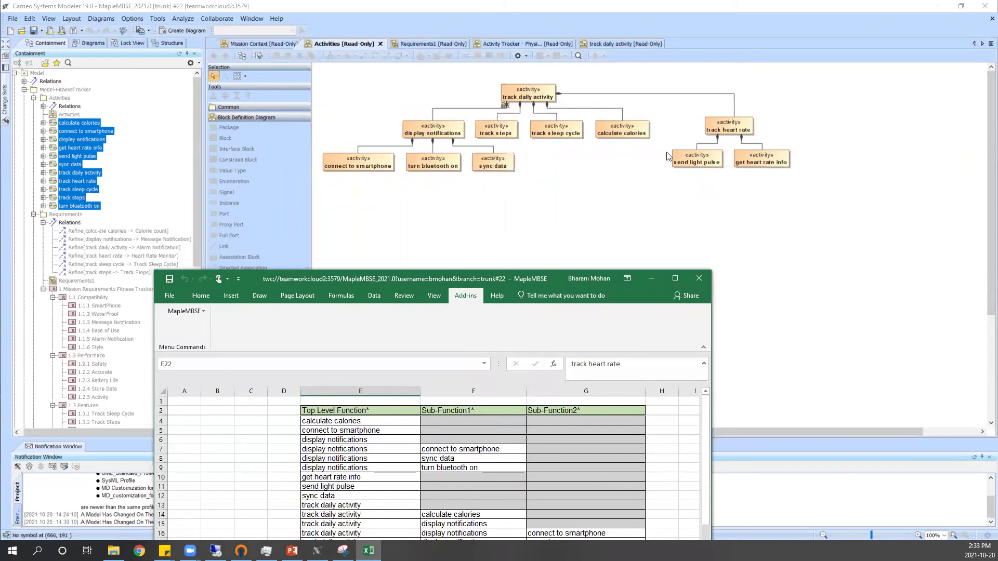
pyautogui.moveTo(306, 290); pyautogui.dragTo(306, 363)
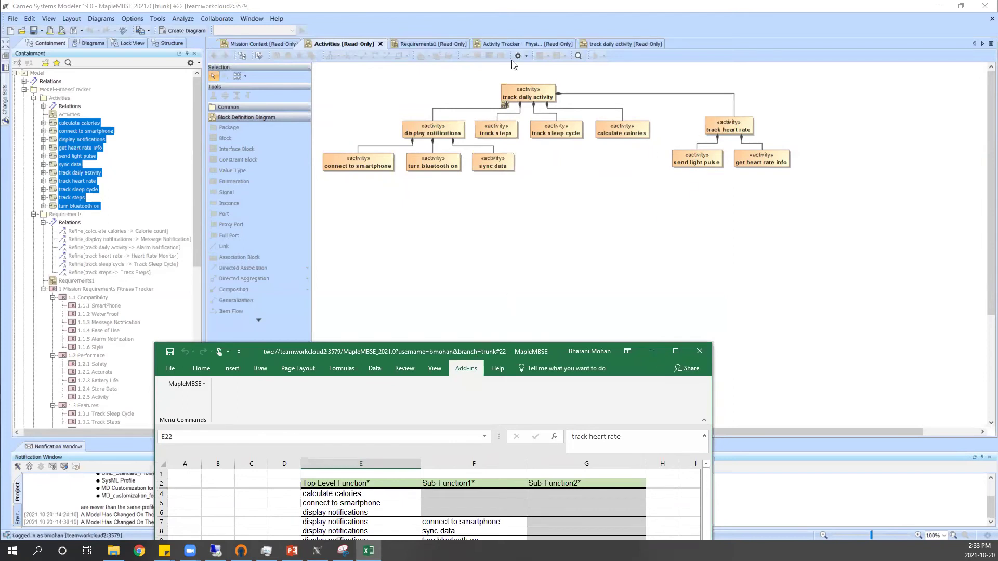
pyautogui.moveTo(480, 345); pyautogui.dragTo(512, 41)
pyautogui.click(408, 329)
pyautogui.click(489, 331)
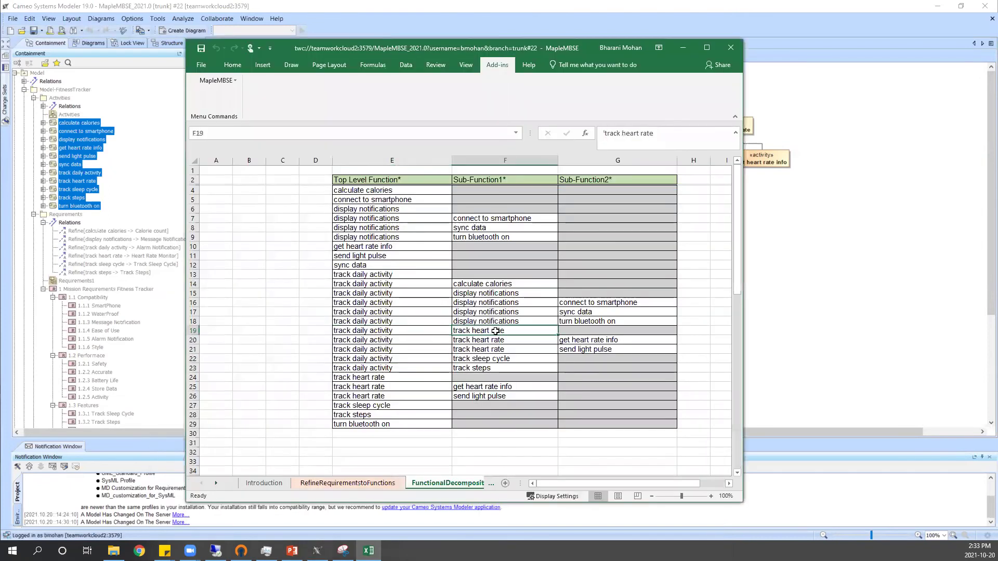
pyautogui.click(412, 331)
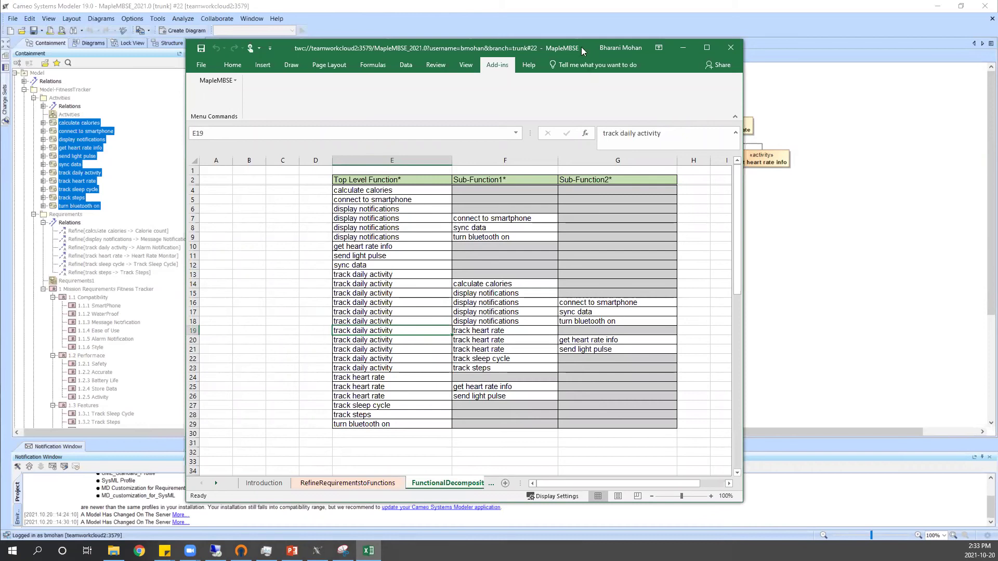
pyautogui.doubleClick(562, 45)
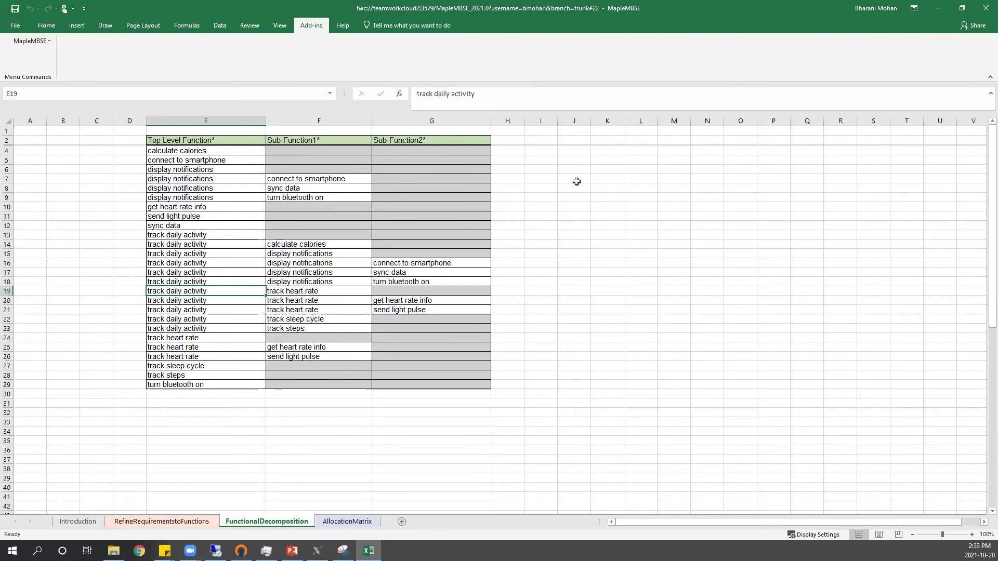
pyautogui.click(568, 215)
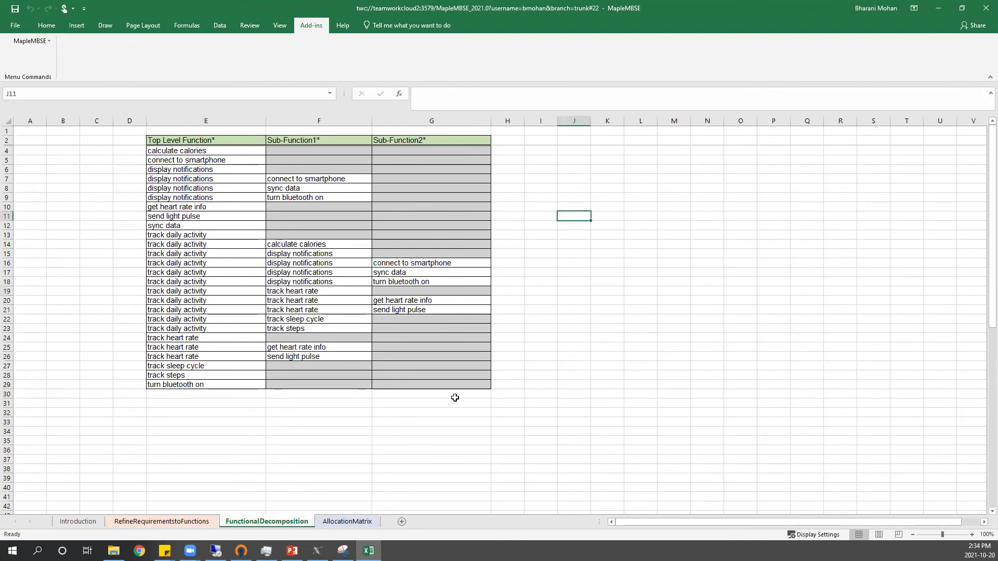
# Step: Examine the components and functions listed in the AllocationMatrix sheet, comparing the functions with the FunctionalDecomposition sheet
pyautogui.click(357, 522)
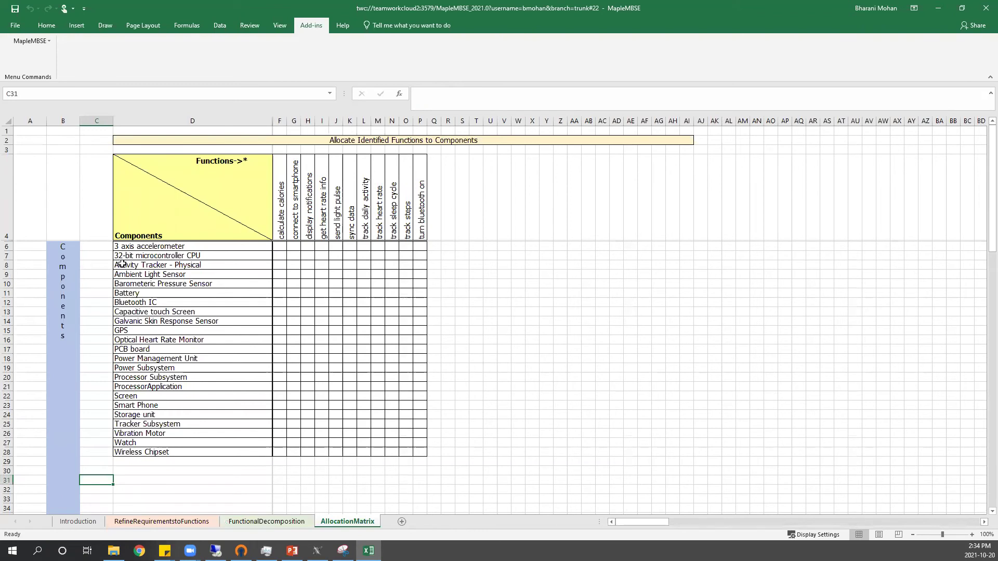
pyautogui.click(170, 462)
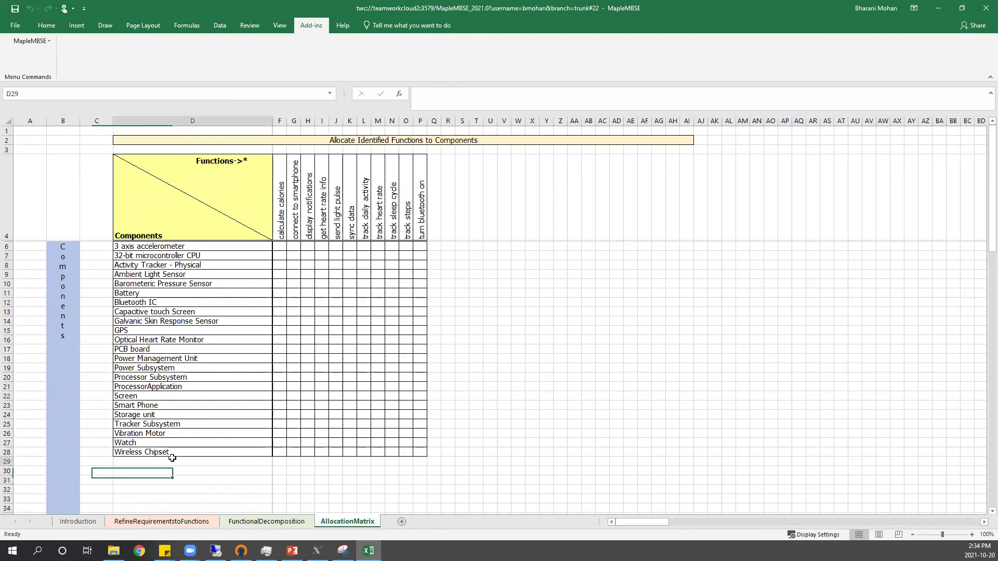
pyautogui.click(281, 188)
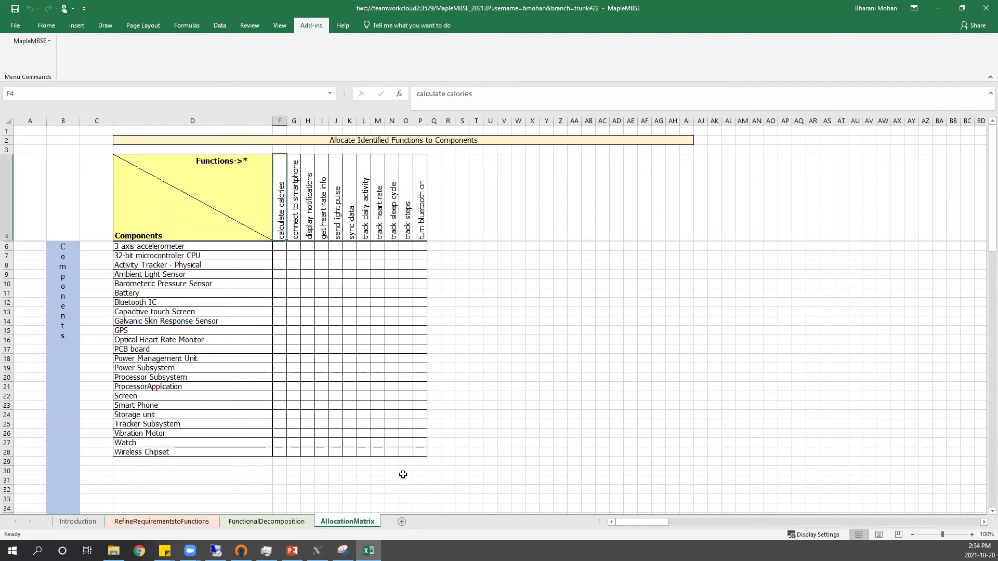
pyautogui.click(304, 523)
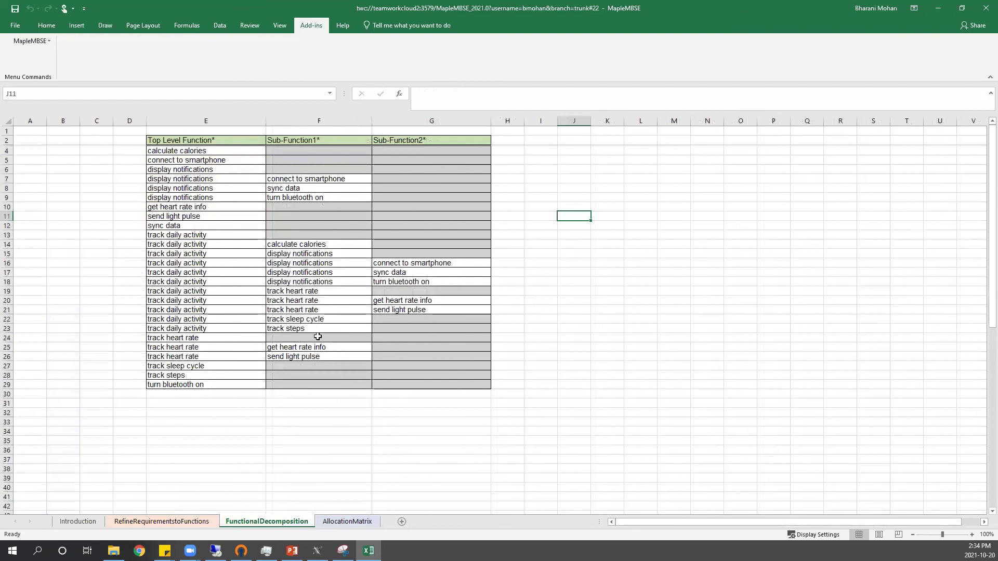
pyautogui.click(348, 522)
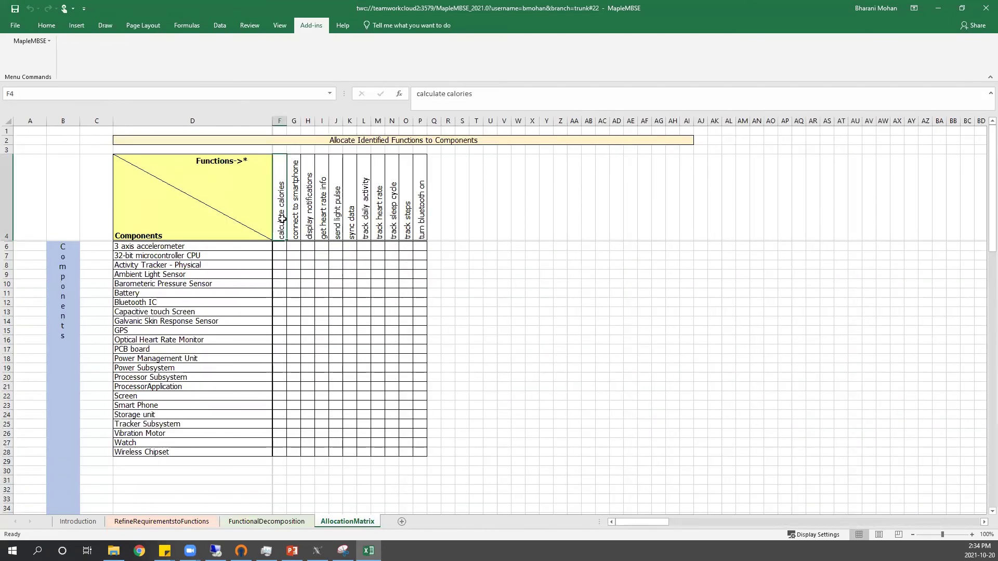
pyautogui.moveTo(281, 219); pyautogui.dragTo(418, 222)
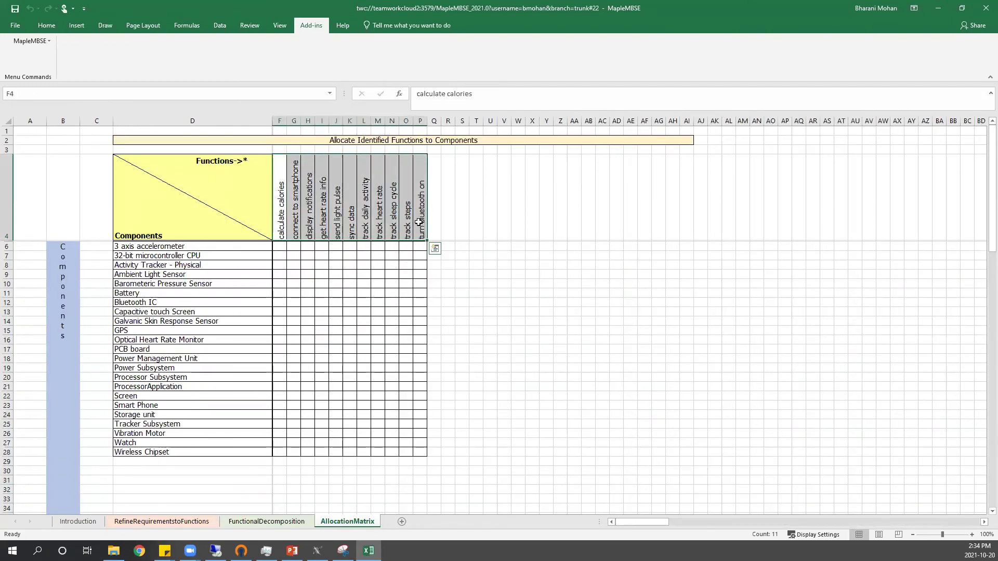
pyautogui.click(500, 285)
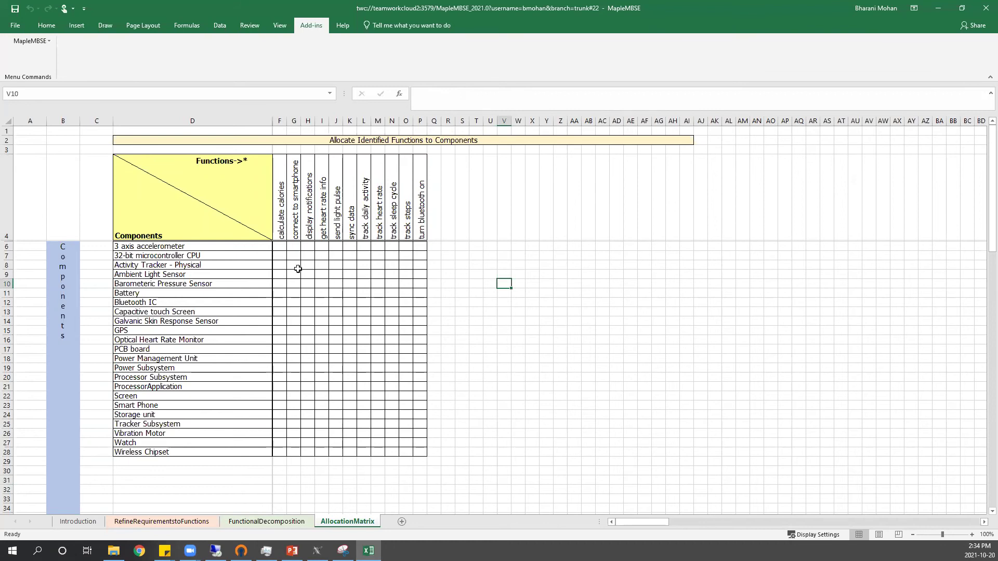
# Step: Allocate the connect to smartphone function to the Bluetooth IC component with an X in cell G12
pyautogui.click(295, 233)
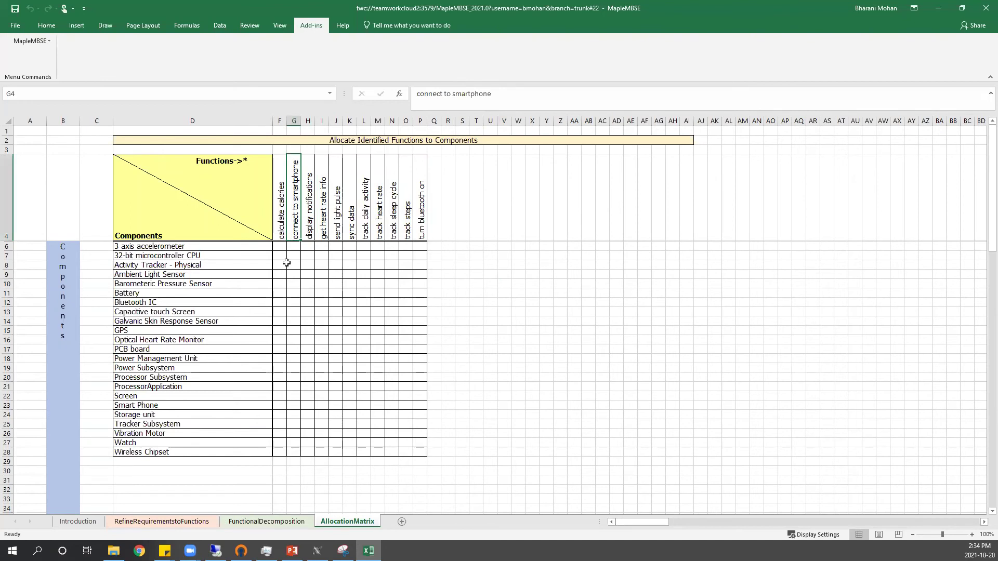
pyautogui.click(295, 303)
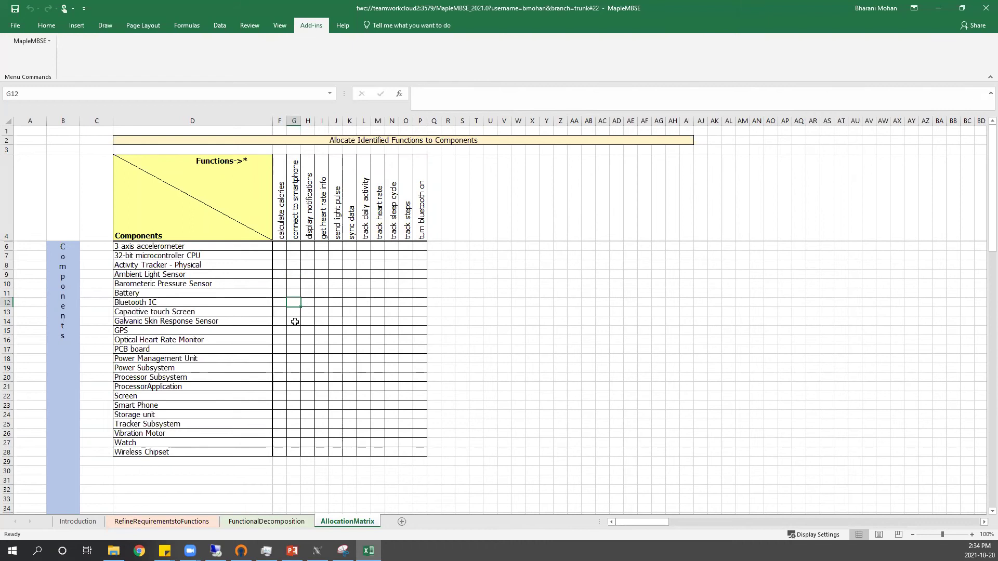
pyautogui.write('X')
pyautogui.click(517, 293)
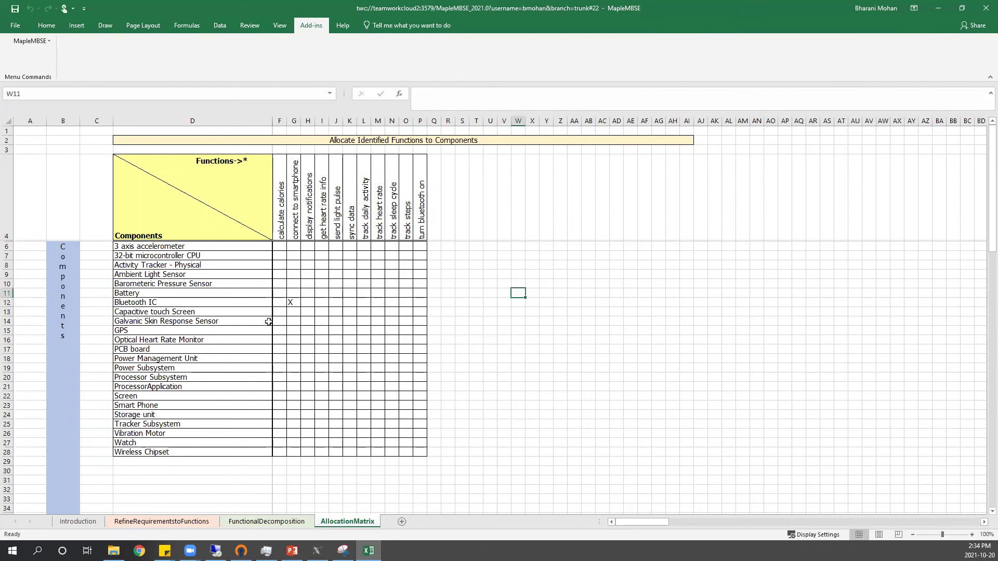
# Step: Allocate the display notifications function to the Screen component with an X in cell H22
pyautogui.click(311, 236)
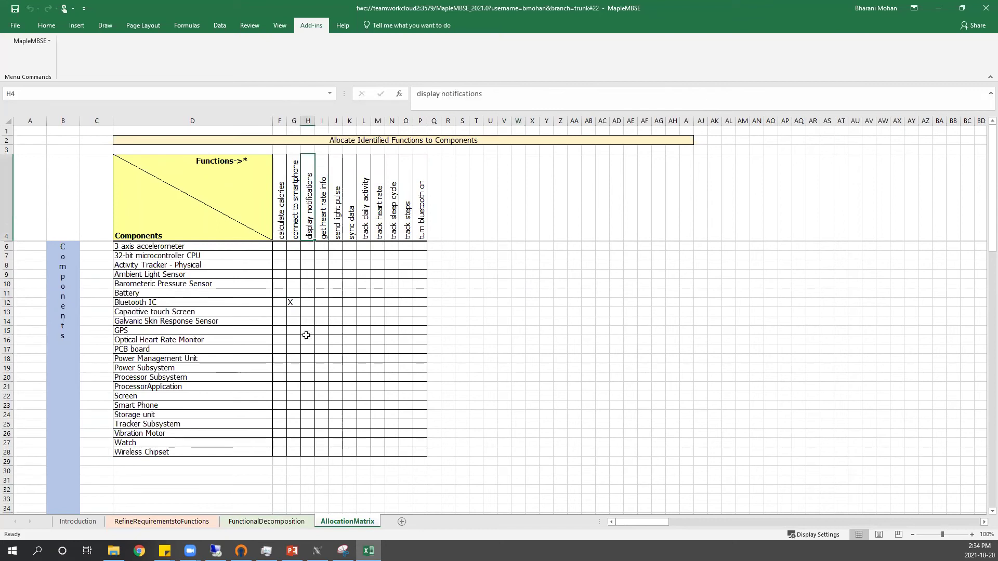
pyautogui.click(310, 395)
pyautogui.write('X')
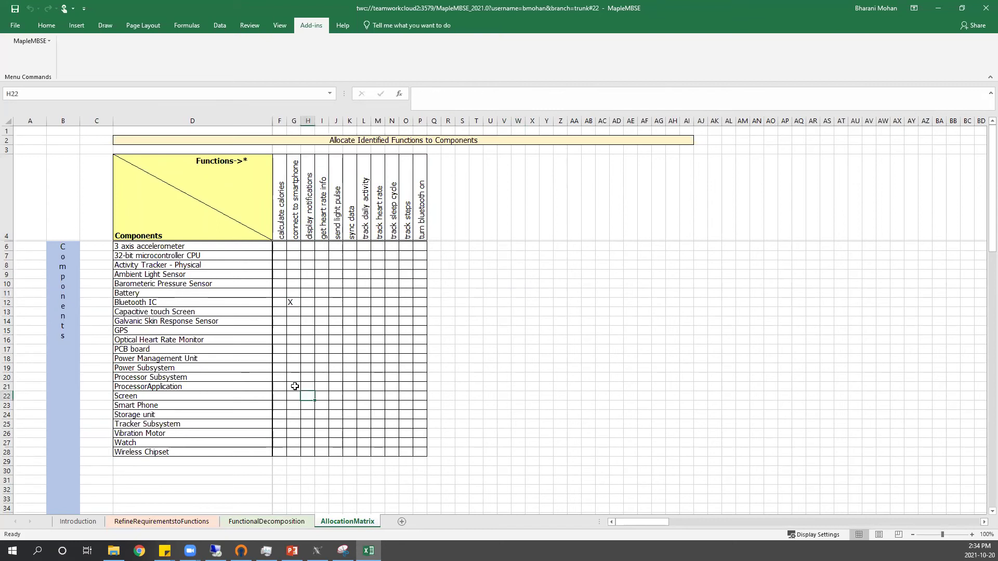
# Step: Allocate the sync data function to the Tracker Subsystem component with an X in cell K25
pyautogui.click(503, 350)
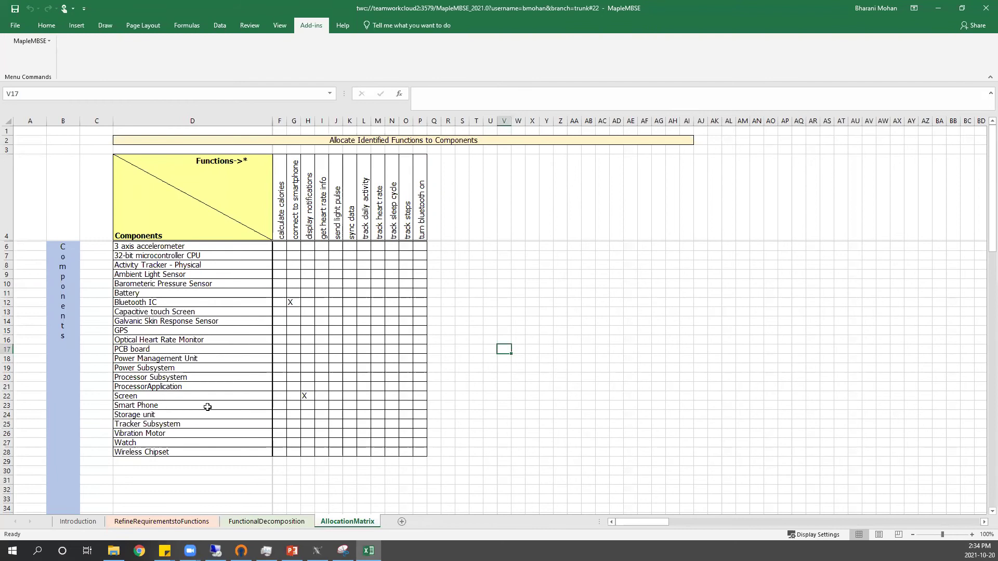
pyautogui.click(147, 388)
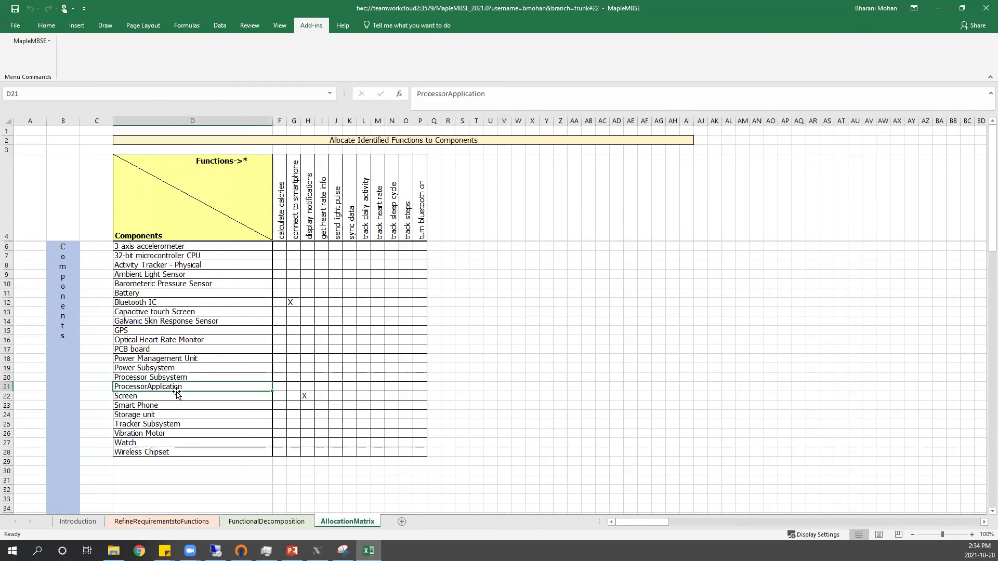
pyautogui.click(353, 227)
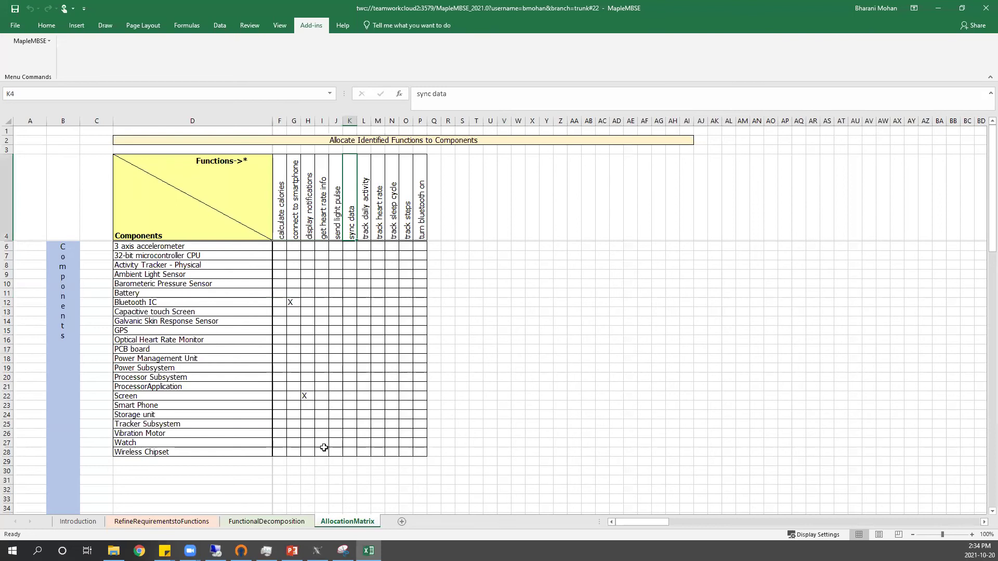
pyautogui.click(348, 425)
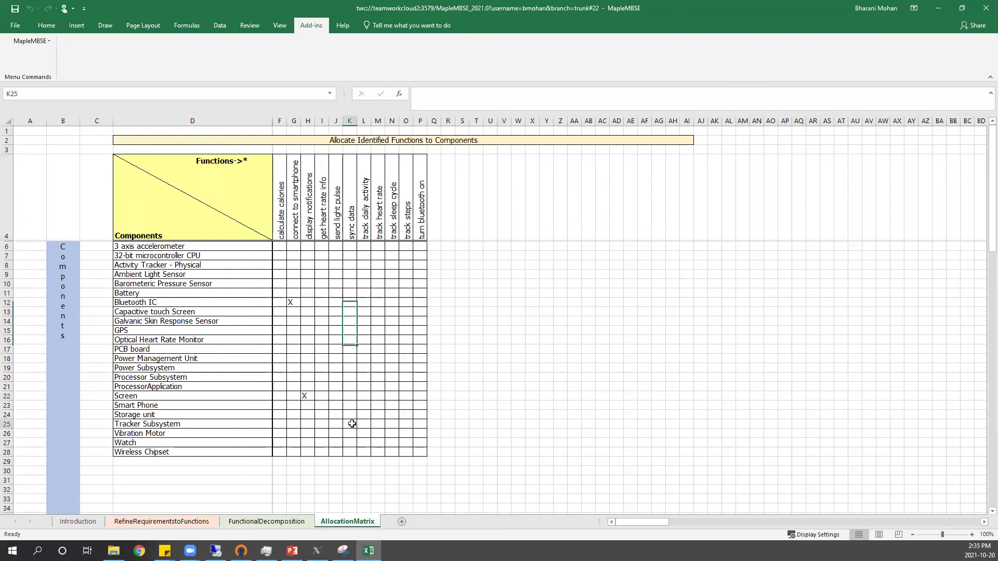
pyautogui.write('x')
pyautogui.click(499, 428)
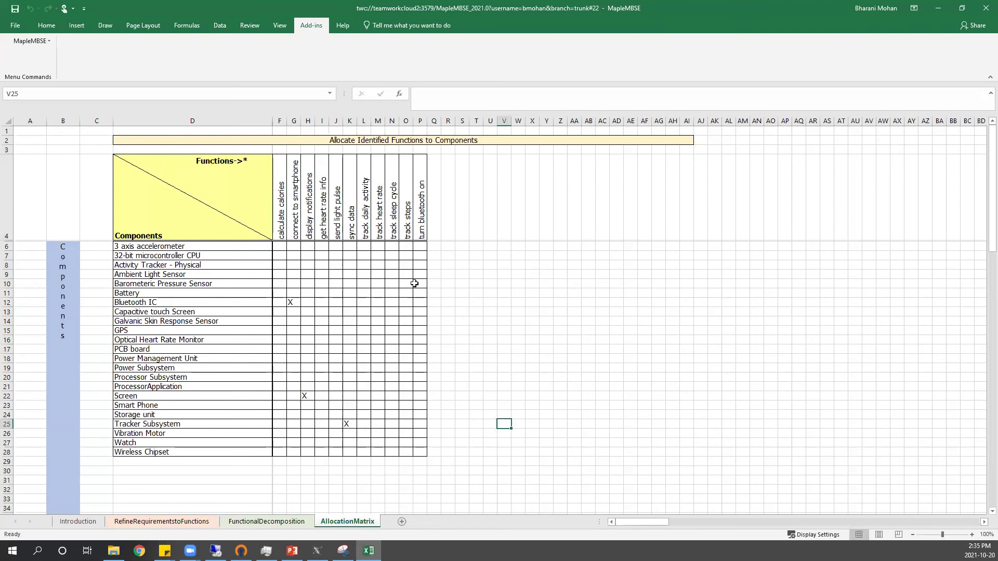
# Step: Allocate the track sleep cycle function to the 3 axis accelerometer component with an X in cell N6
pyautogui.click(391, 231)
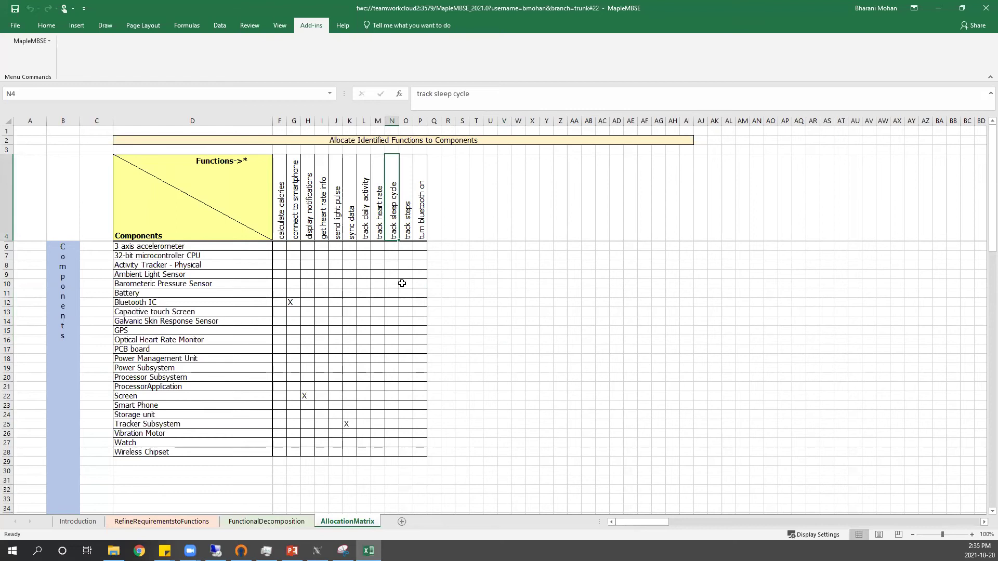
pyautogui.click(391, 247)
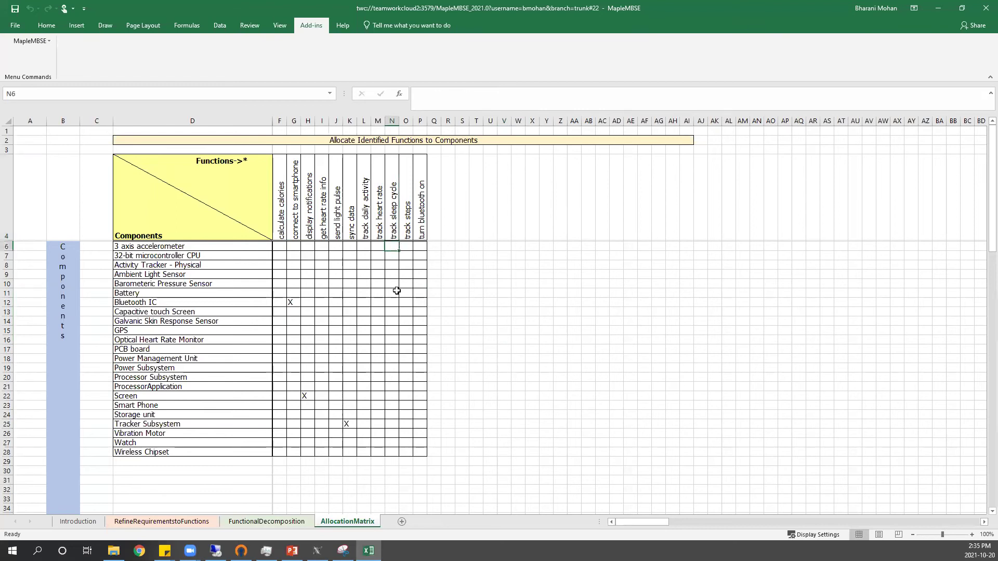
pyautogui.write('x')
pyautogui.click(576, 303)
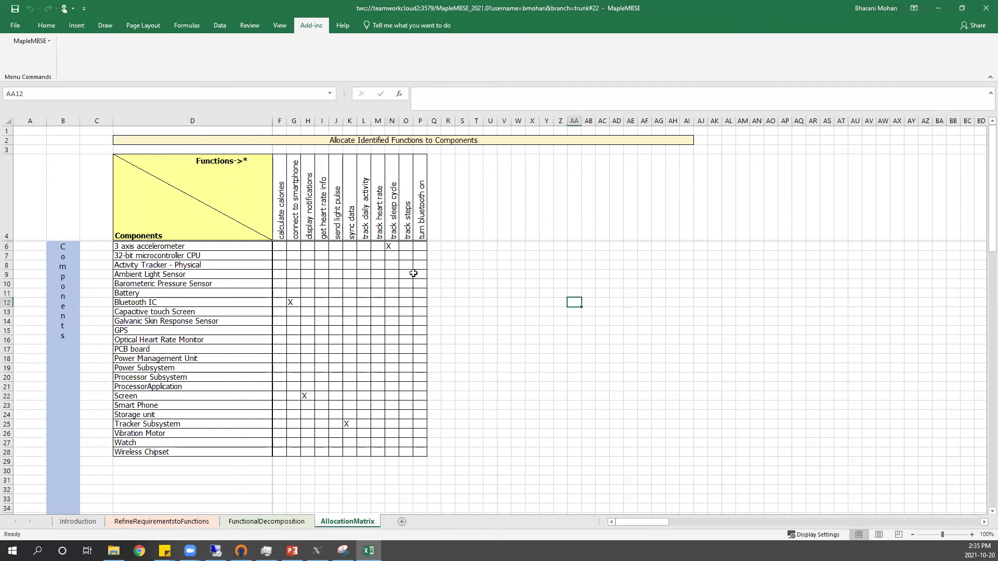
# Step: Allocate the send light pulse function to the Ambient Light Sensor component with an X in cell J9
pyautogui.click(200, 274)
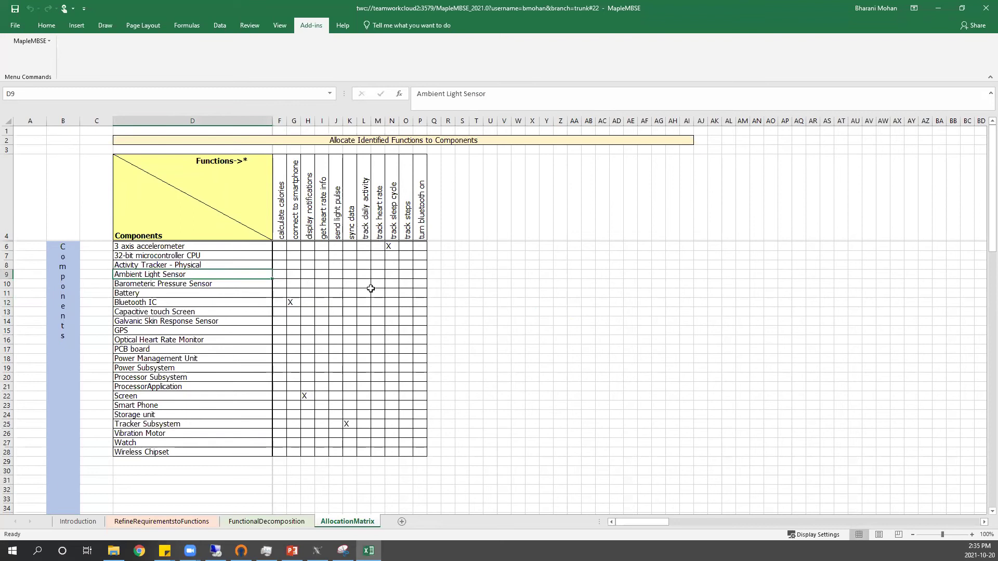
pyautogui.click(335, 275)
pyautogui.write('X')
pyautogui.click(559, 292)
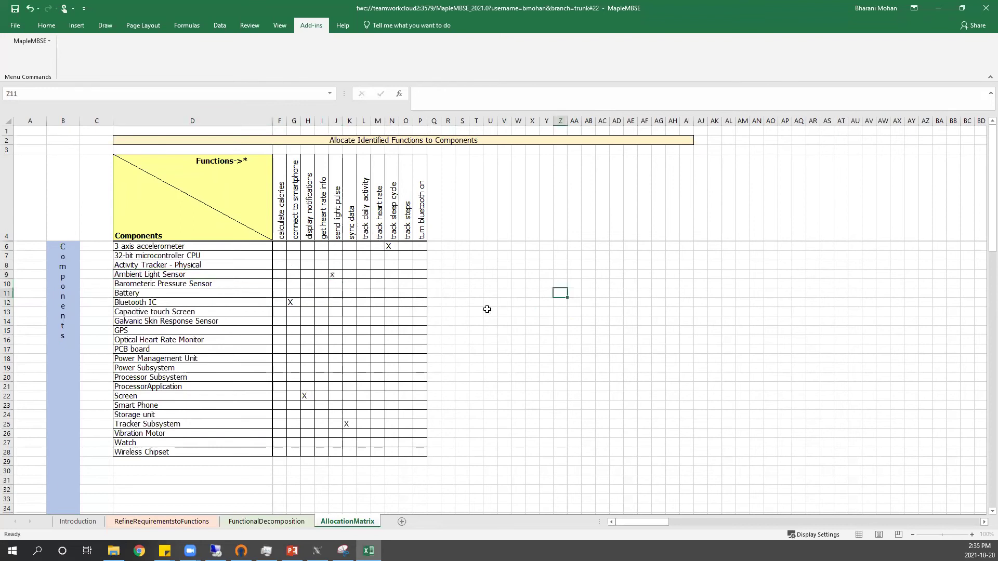
pyautogui.click(337, 226)
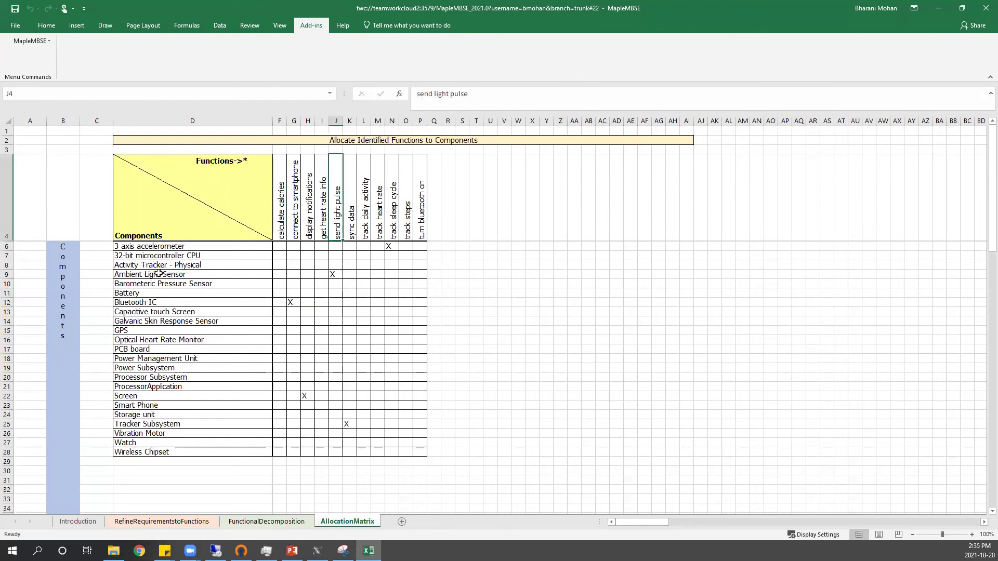
# Step: Allocate the turn bluetooth on function to the Bluetooth IC component with an X in cell P12
pyautogui.click(175, 304)
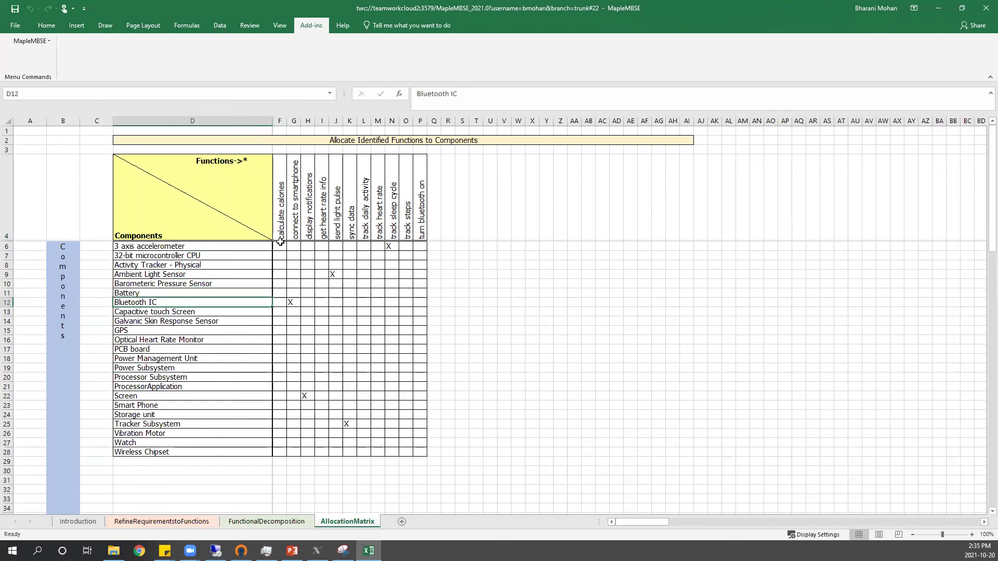
pyautogui.click(419, 302)
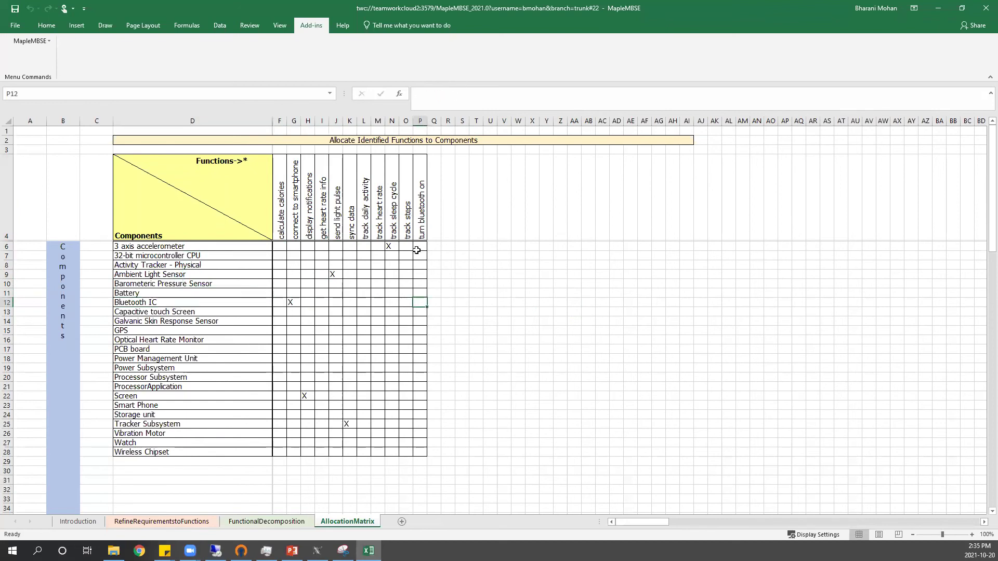
pyautogui.write('X')
pyautogui.click(475, 265)
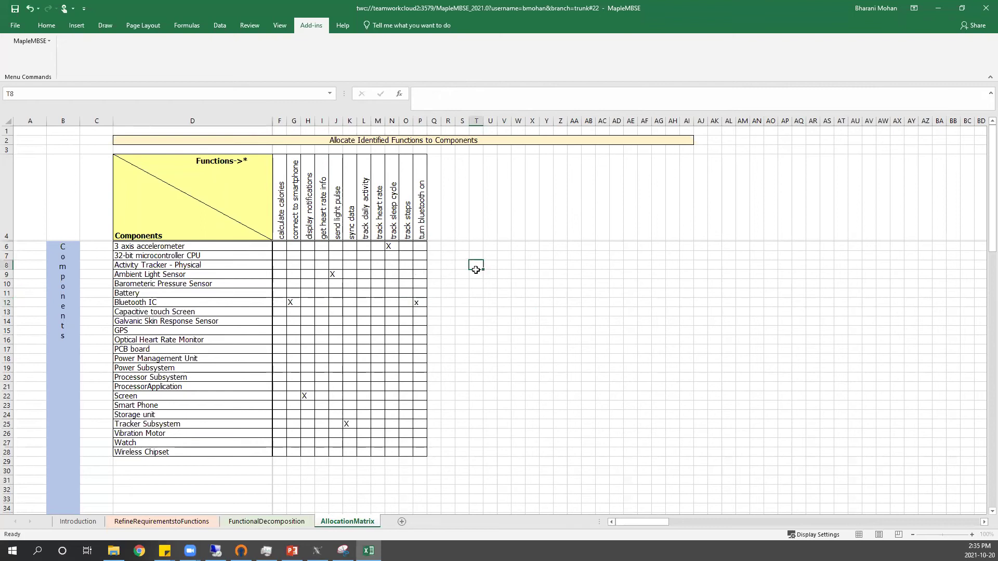
# Step: Commit the allocations to Teamwork Cloud with the message "allocated functions"
pyautogui.click(189, 304)
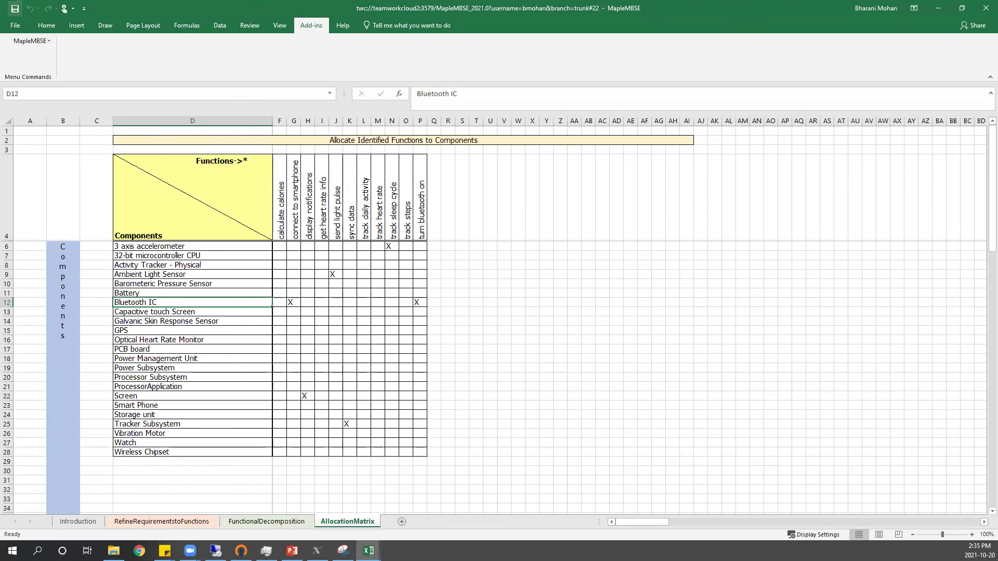
pyautogui.write('a')
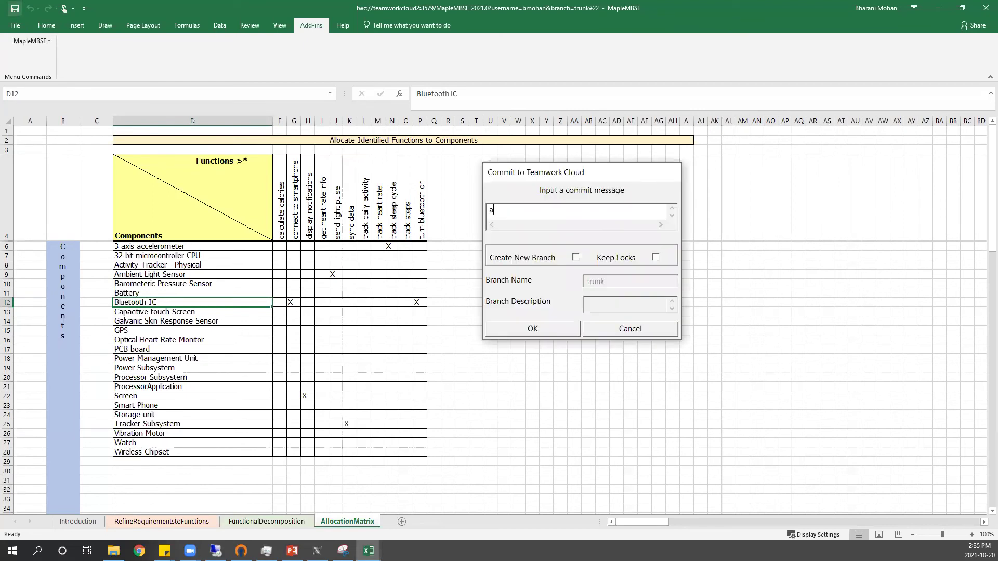
pyautogui.write('llocated functions')
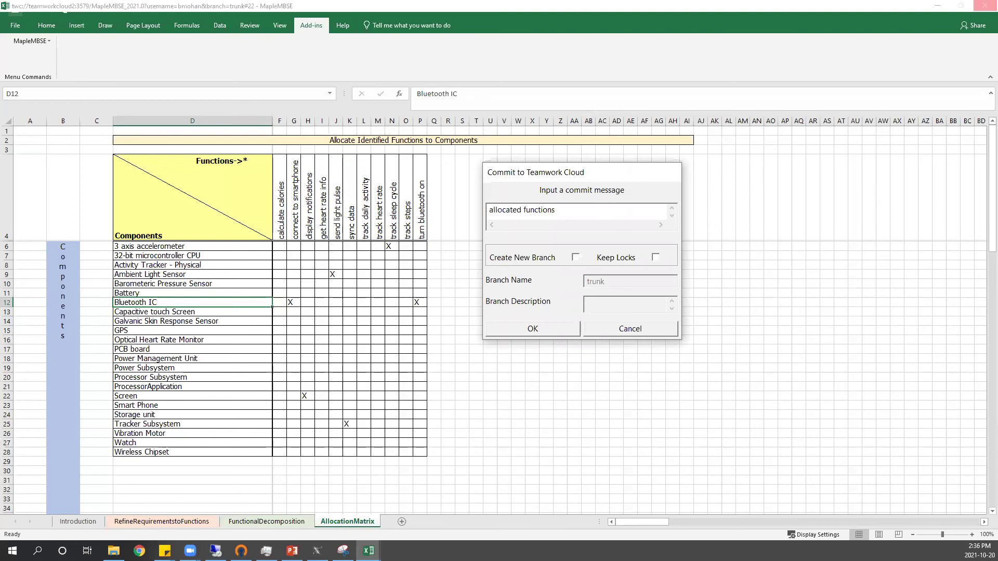
pyautogui.click(529, 327)
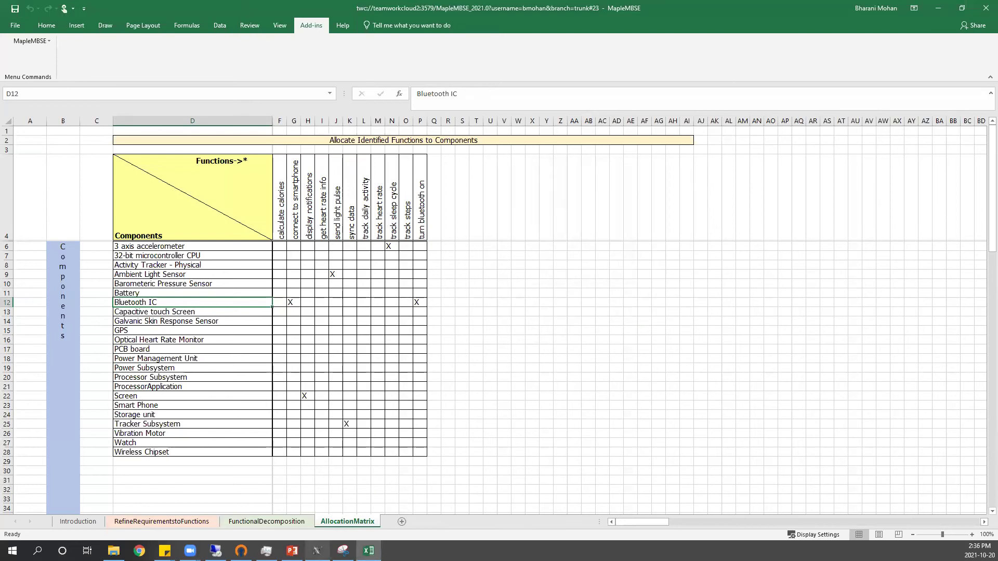
# Step: Switch to Cameo Systems Modeler and update the project from the server
pyautogui.hotkey('alt', 'Tab')
pyautogui.click(217, 19)
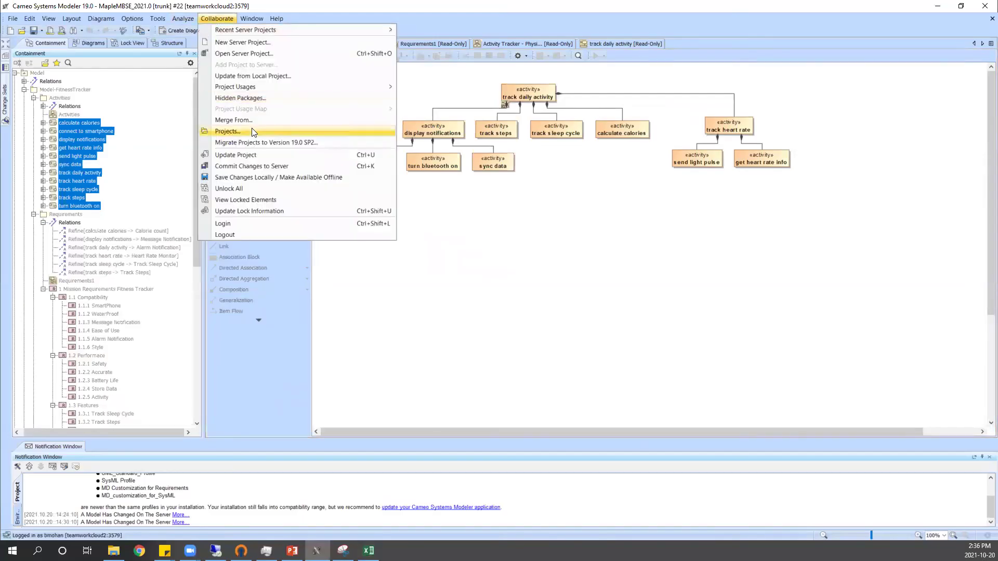
pyautogui.click(247, 155)
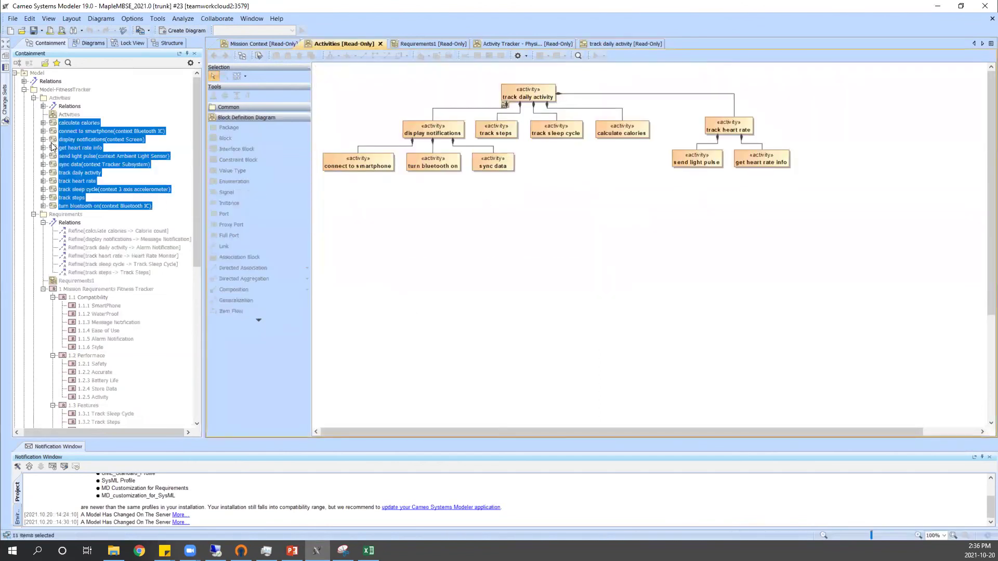
# Step: Lock the Activities diagram content for editing and add the first five Allocate relations from the Structure package to the diagram
pyautogui.scroll(-10, 47, 254)
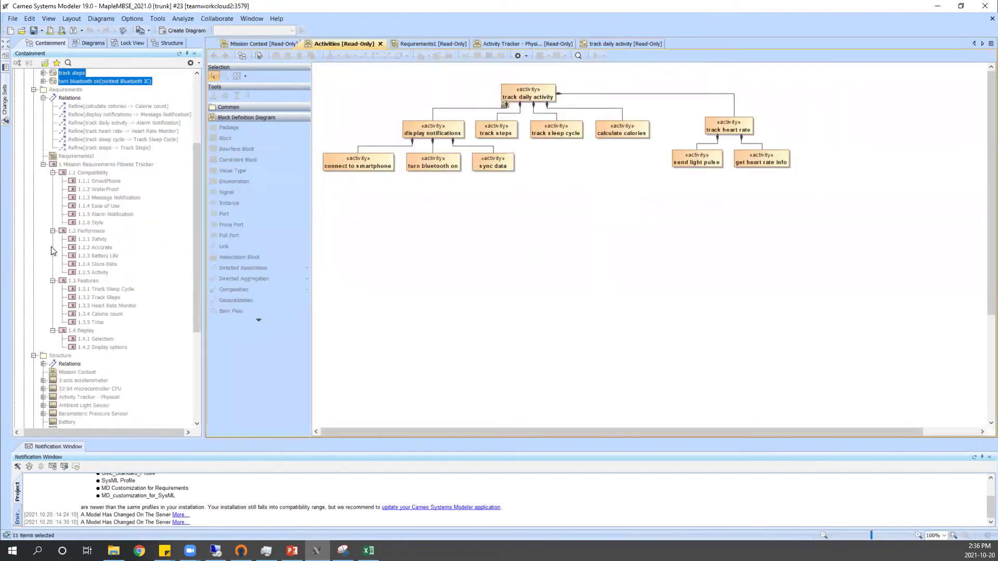
pyautogui.click(43, 240)
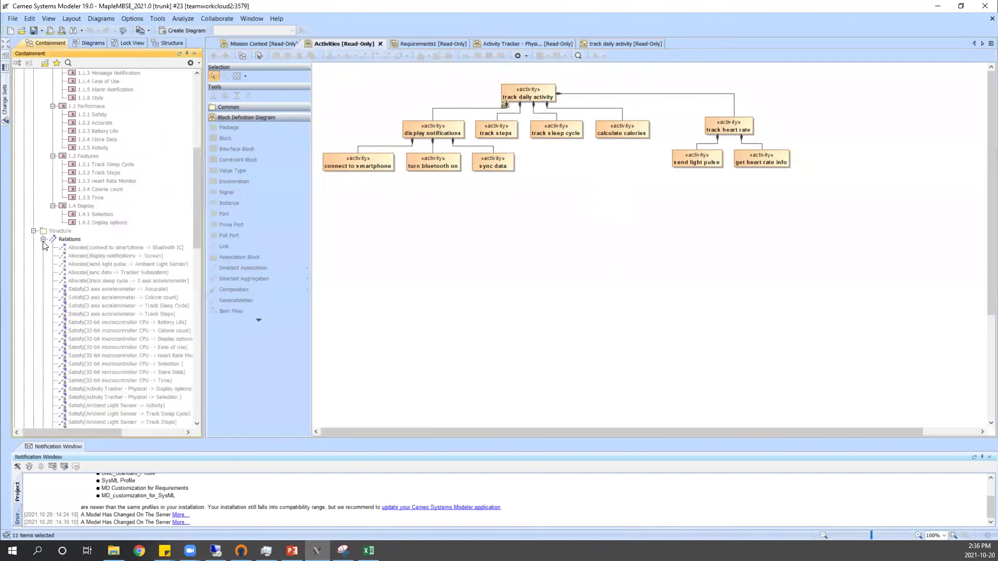
pyautogui.click(76, 248)
pyautogui.keyDown('shift'); pyautogui.click(92, 280); pyautogui.keyUp('shift')
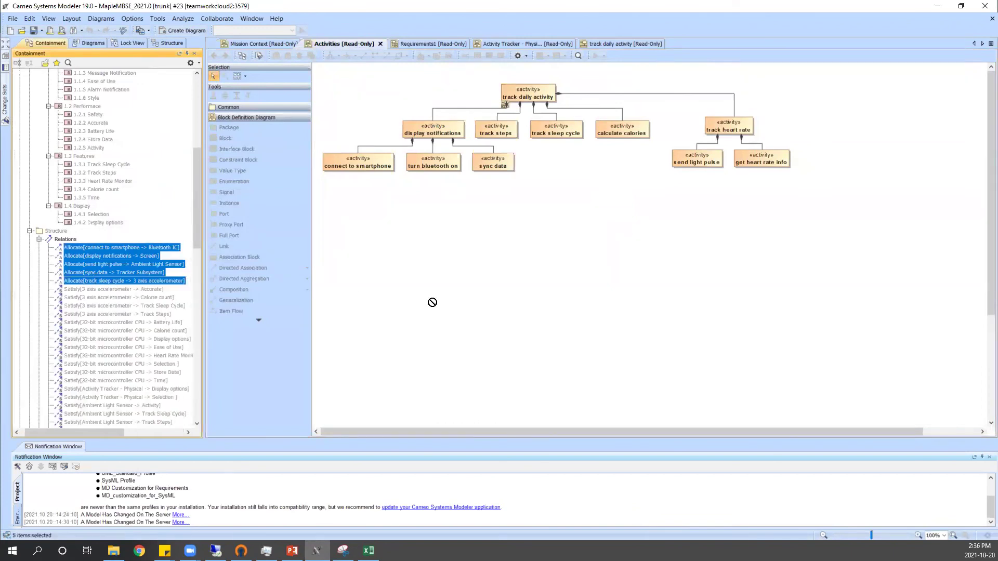
pyautogui.rightClick(486, 249)
pyautogui.moveTo(556, 254)
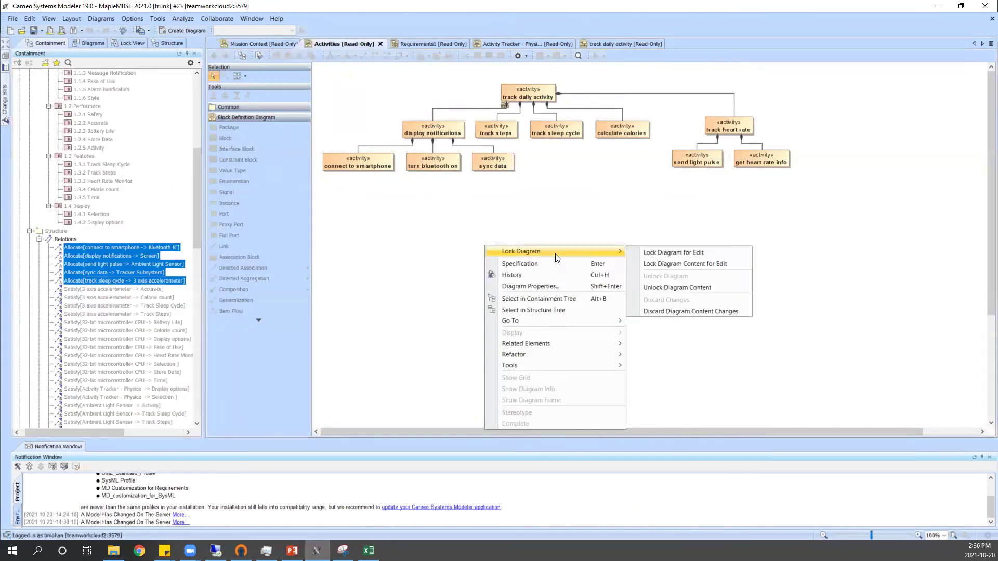
pyautogui.click(675, 262)
pyautogui.moveTo(165, 265); pyautogui.dragTo(424, 236)
# Step: Rearrange the Activities diagram with Quick Diagram Layout and narrow the containment tree to enlarge the diagram area
pyautogui.click(330, 56)
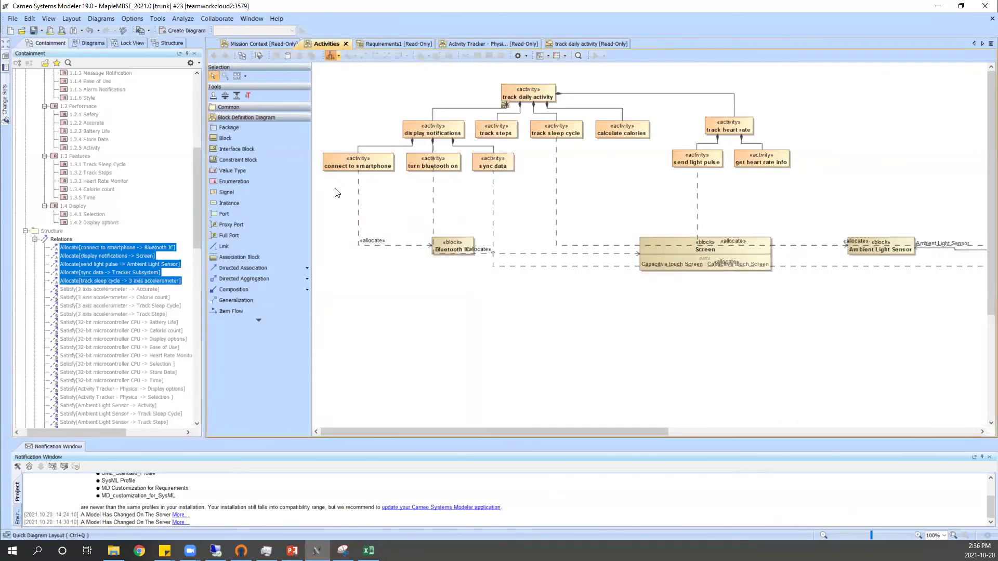
pyautogui.moveTo(203, 139); pyautogui.dragTo(98, 159)
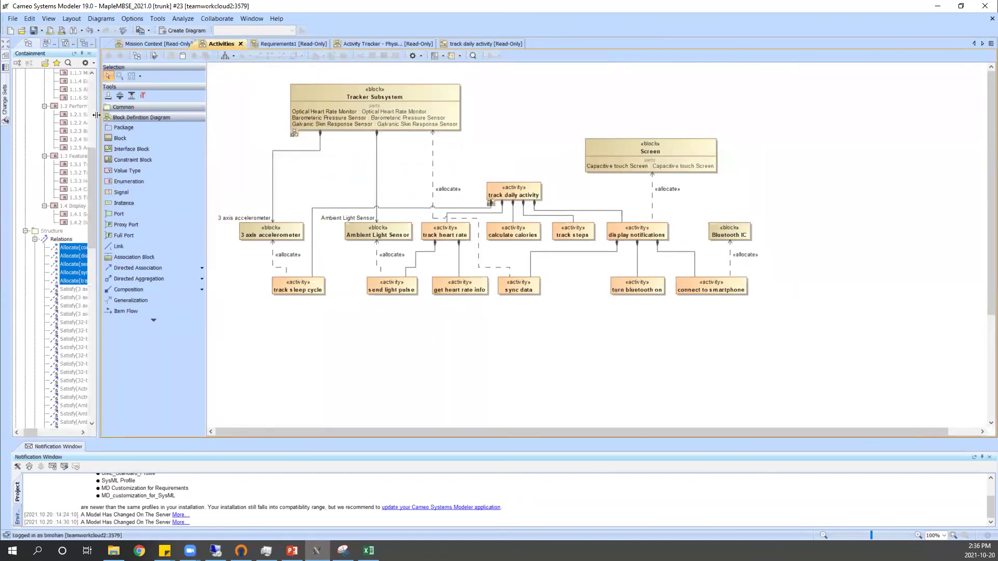
pyautogui.moveTo(96, 114); pyautogui.dragTo(164, 115)
# Step: Add the six Refine relations from the Requirements package to the Activities diagram and rearrange it with the quick layout
pyautogui.scroll(6, 52, 166)
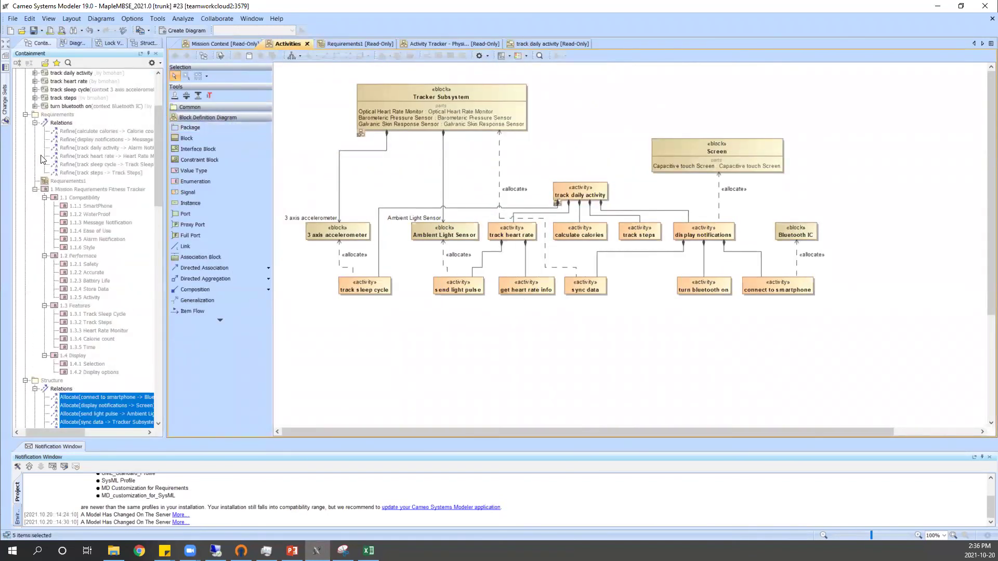
pyautogui.click(68, 131)
pyautogui.keyDown('shift'); pyautogui.click(82, 164); pyautogui.keyUp('shift')
pyautogui.click(82, 173)
pyautogui.click(73, 131)
pyautogui.keyDown('shift'); pyautogui.click(83, 173); pyautogui.keyUp('shift')
pyautogui.moveTo(86, 170); pyautogui.dragTo(377, 255)
pyautogui.moveTo(311, 143); pyautogui.dragTo(310, 143)
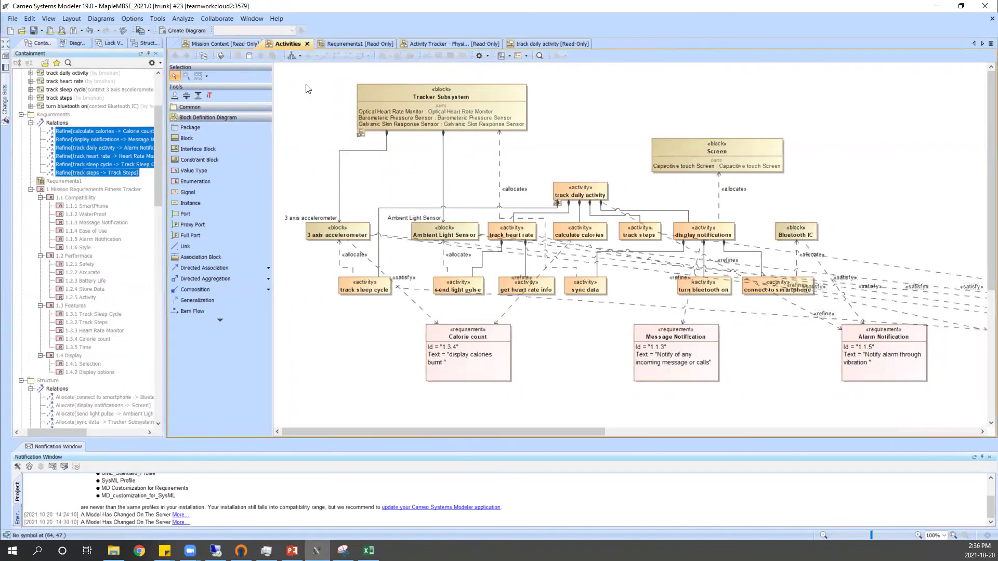
pyautogui.hotkey('ctrl', 'alt', 'shift', 'l')
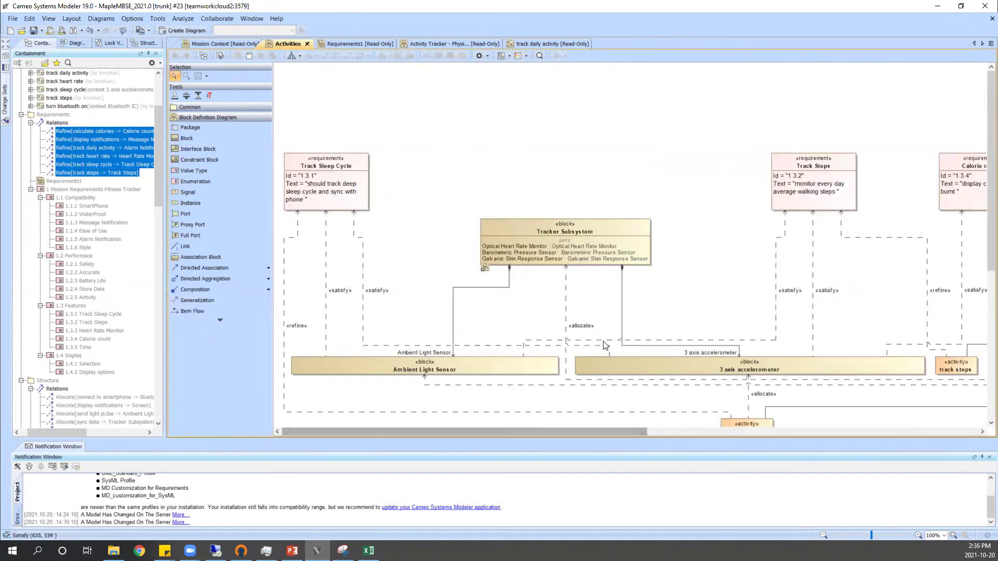
# Step: Examine how the Heart Rate Monitor requirement traces to the track heart rate activity and its subfunctions in the Activities diagram
pyautogui.scroll(-2, 598, 353)
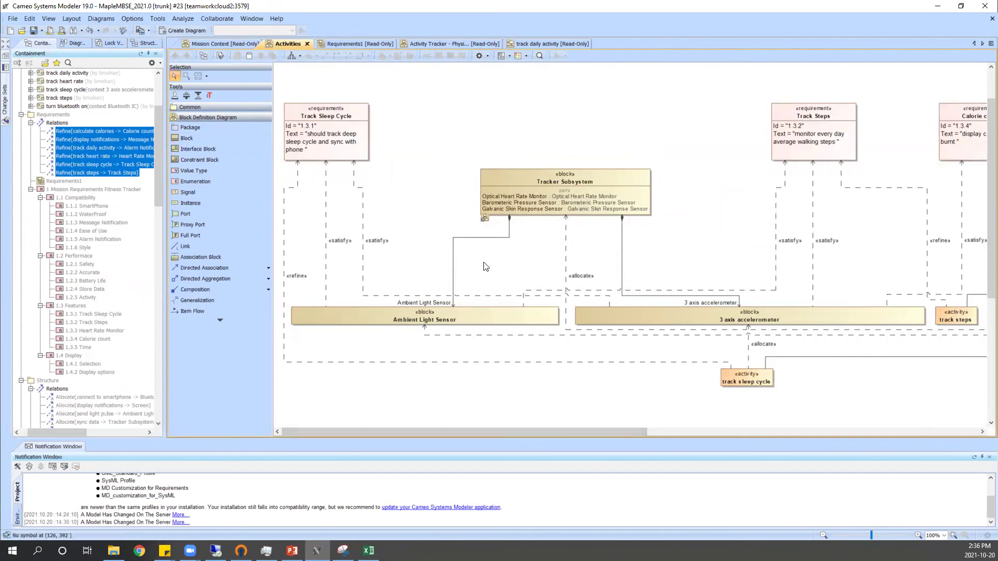
pyautogui.moveTo(577, 431); pyautogui.dragTo(776, 426)
pyautogui.click(708, 139)
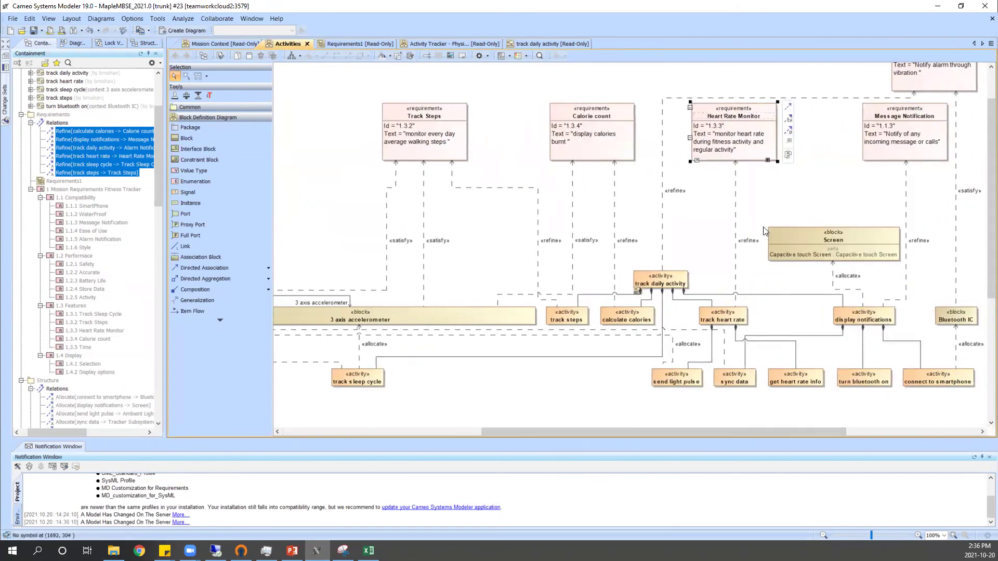
pyautogui.click(727, 318)
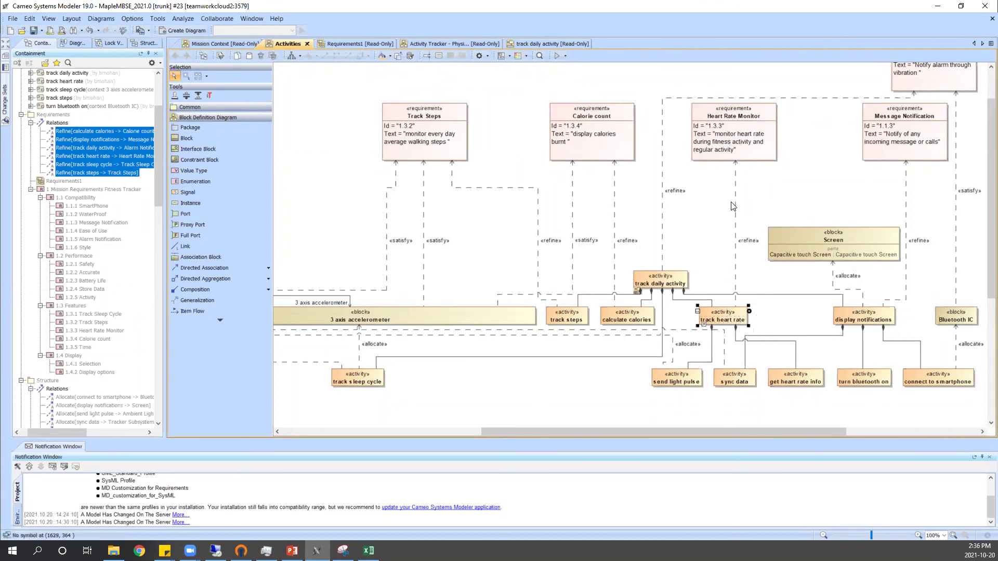
pyautogui.moveTo(733, 317)
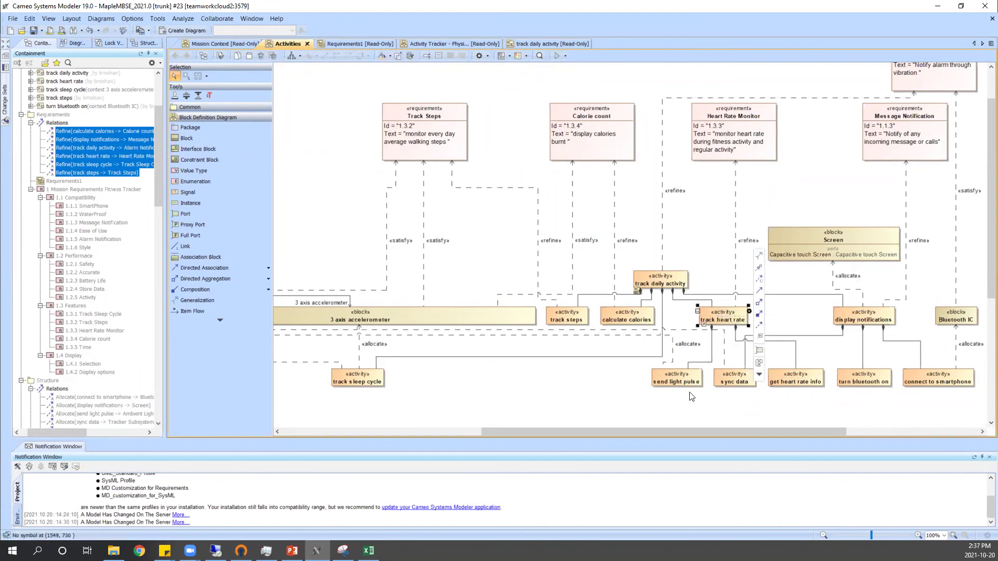
pyautogui.click(806, 380)
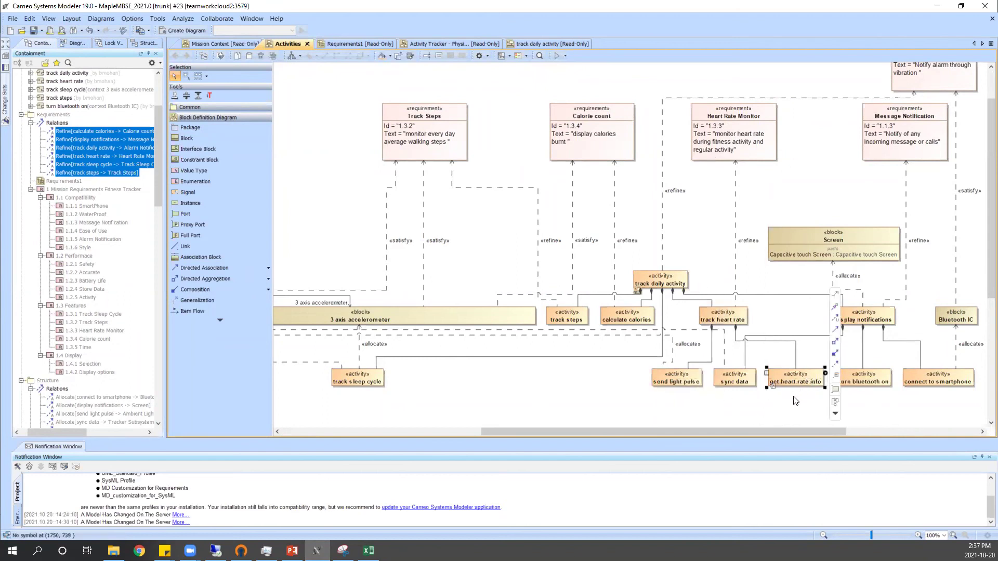
pyautogui.click(754, 419)
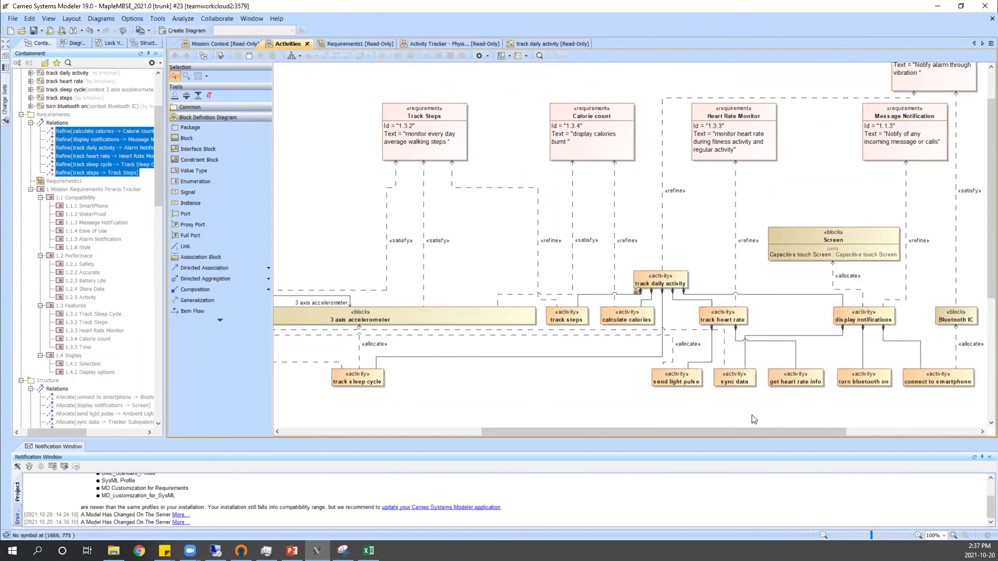
# Step: Move the sync data activity below its neighbouring activities in the Activities diagram to separate the relation lines
pyautogui.moveTo(740, 390); pyautogui.dragTo(748, 416)
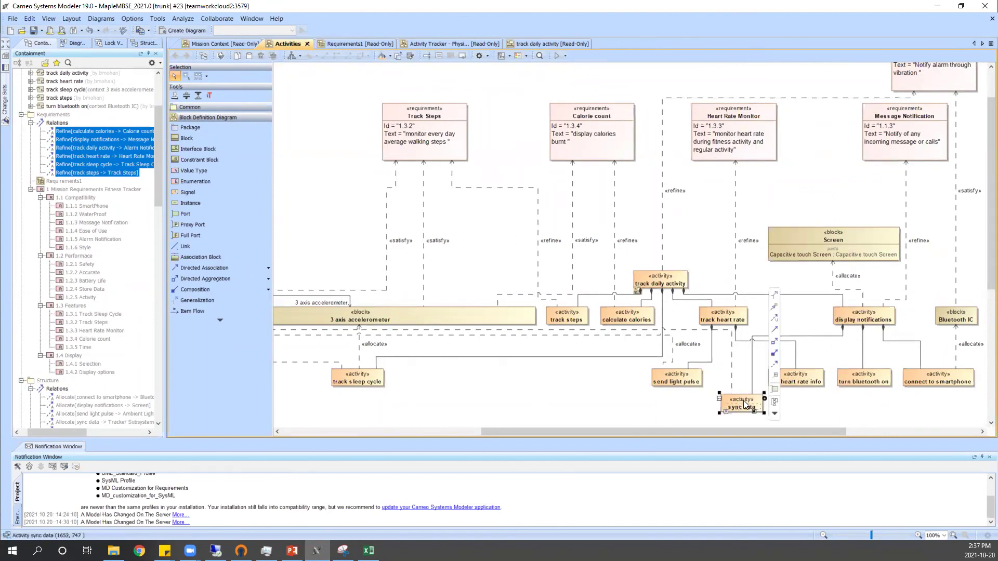
pyautogui.click(732, 364)
pyautogui.click(600, 374)
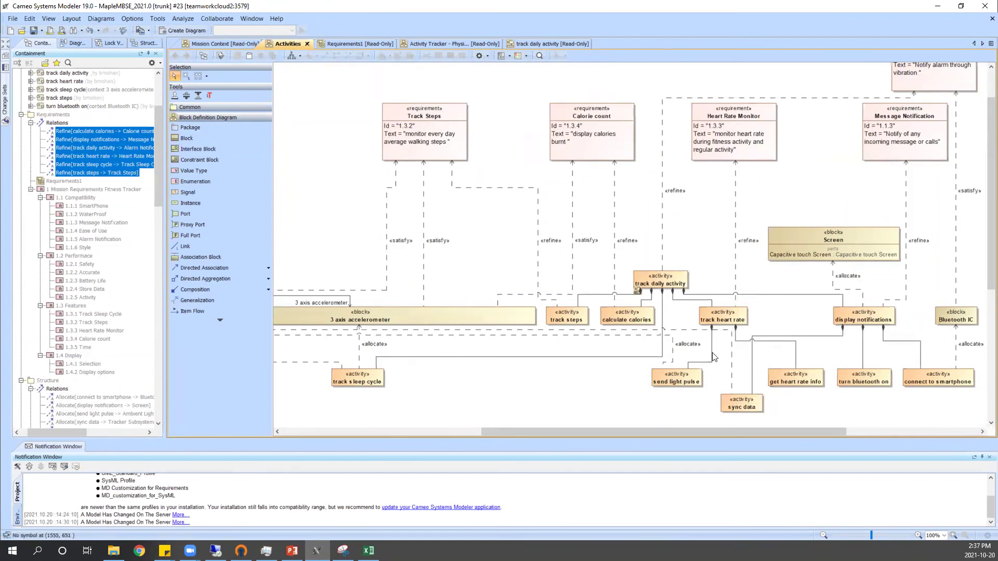
# Step: Trace the send light pulse allocation to the Ambient Light Sensor block and that block's satisfy relation to the Track Steps requirement
pyautogui.click(672, 349)
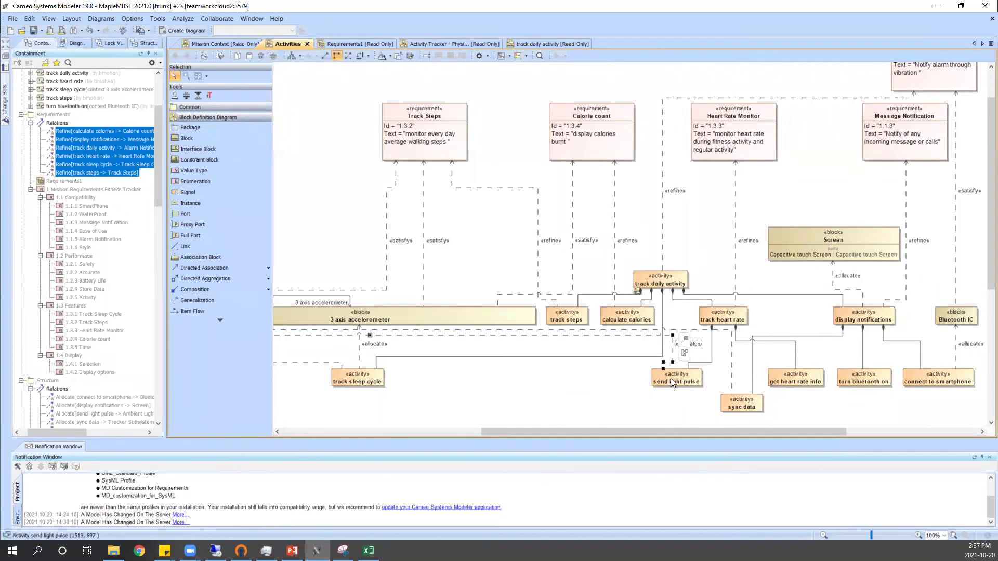
pyautogui.moveTo(534, 431); pyautogui.dragTo(306, 432)
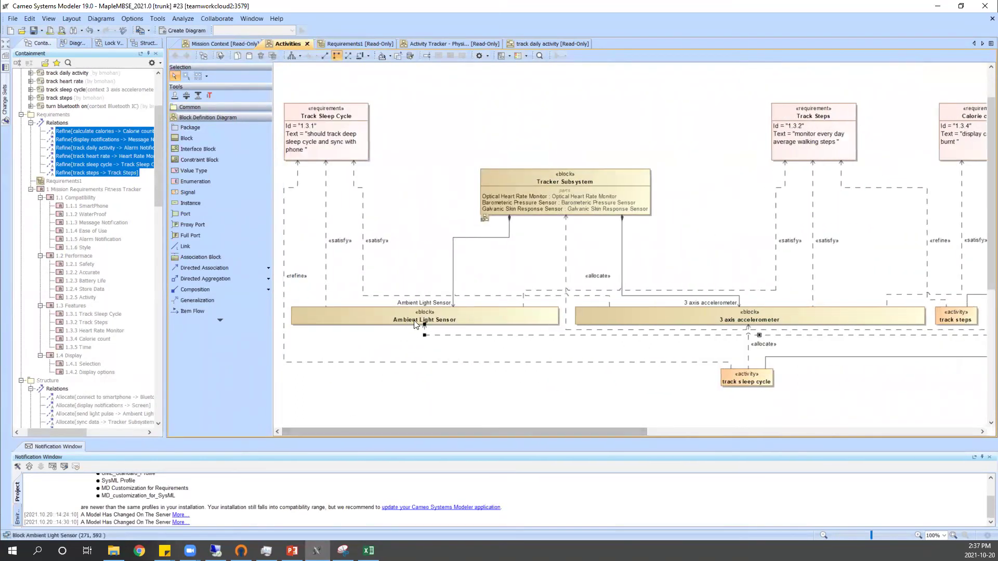
pyautogui.moveTo(481, 433); pyautogui.dragTo(571, 435)
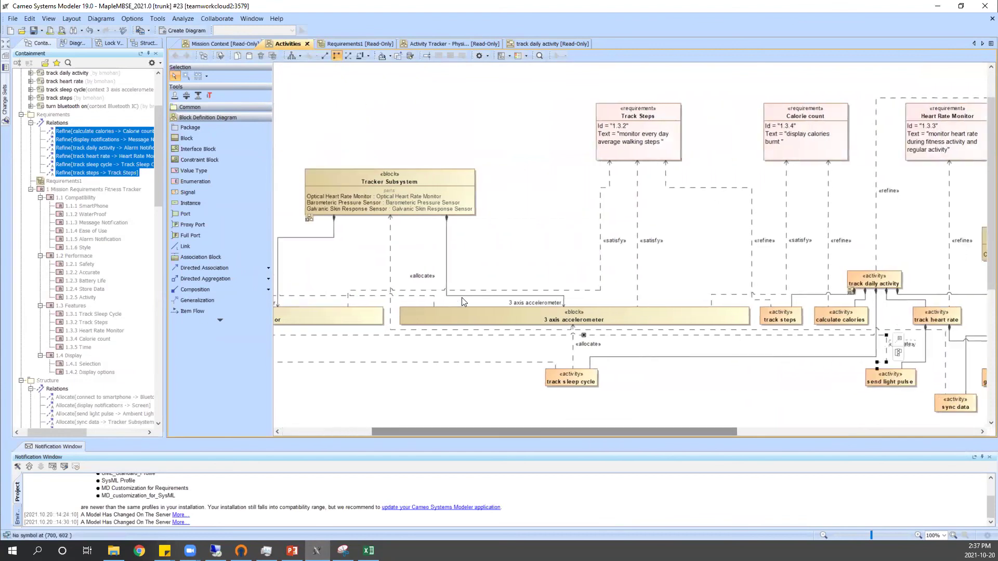
pyautogui.click(431, 291)
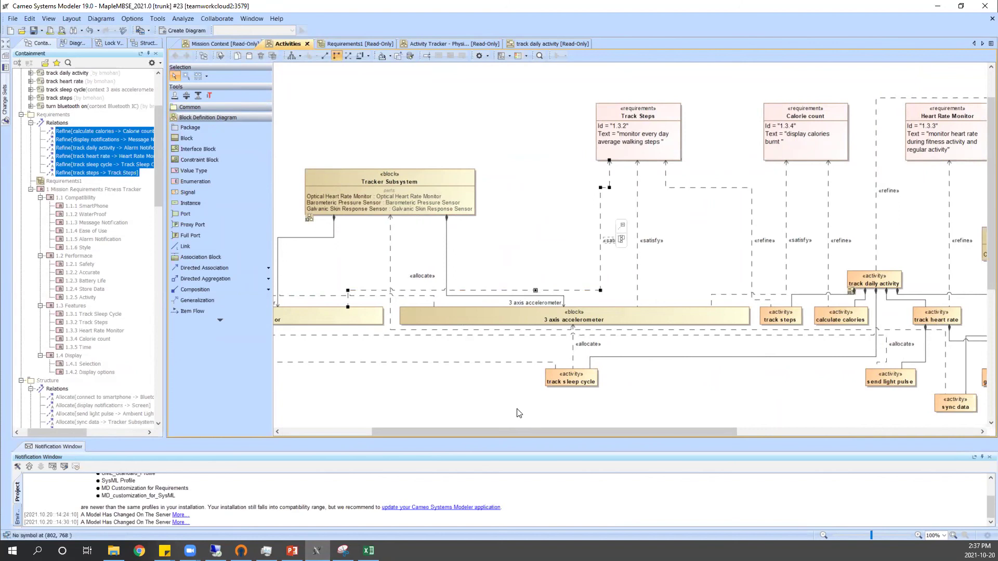
# Step: Move the Screen block higher above the display notifications activity and compare its allocation with the allocation matrix in the MapleMBSE workbook
pyautogui.moveTo(514, 431); pyautogui.dragTo(709, 431)
pyautogui.click(736, 283)
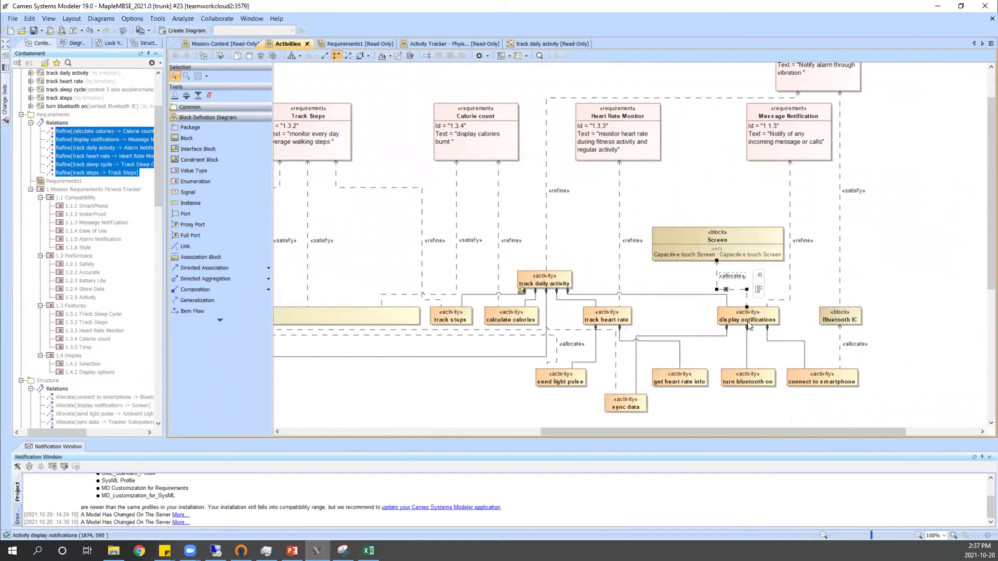
pyautogui.moveTo(717, 233); pyautogui.dragTo(709, 181)
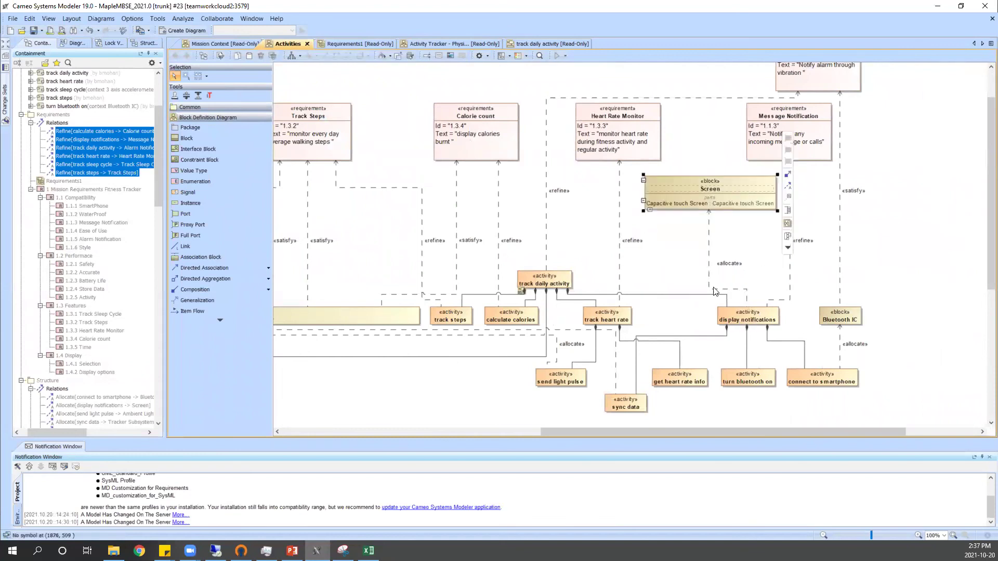
pyautogui.click(370, 550)
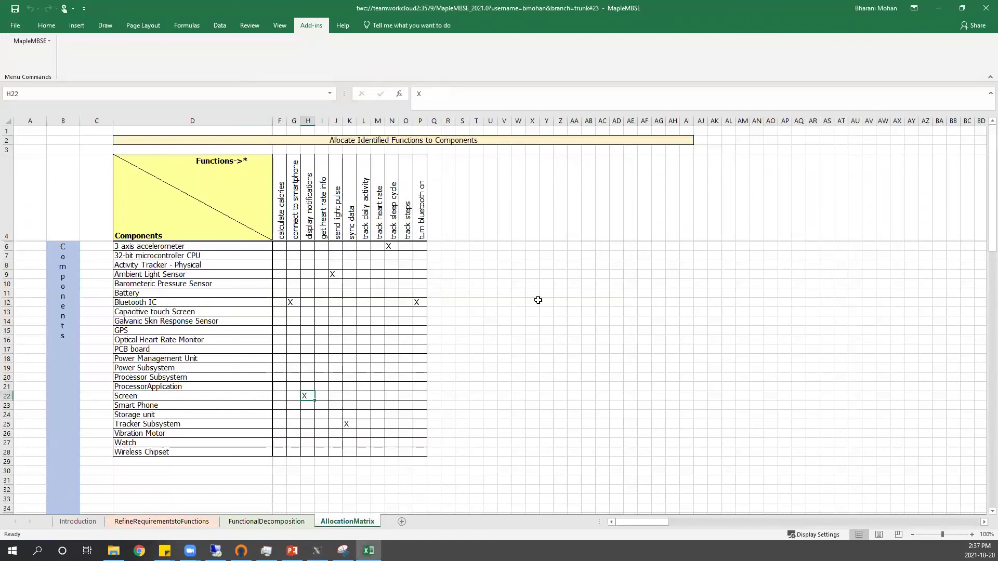
pyautogui.click(938, 8)
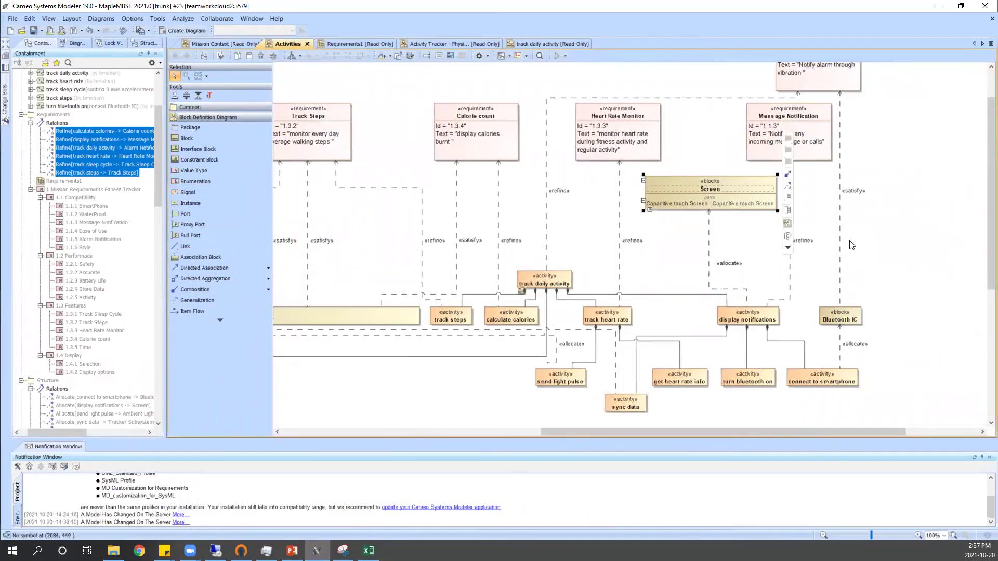
# Step: Remove the satisfy relation between the Bluetooth IC block and the alarm notification requirement from the Activities diagram
pyautogui.click(825, 379)
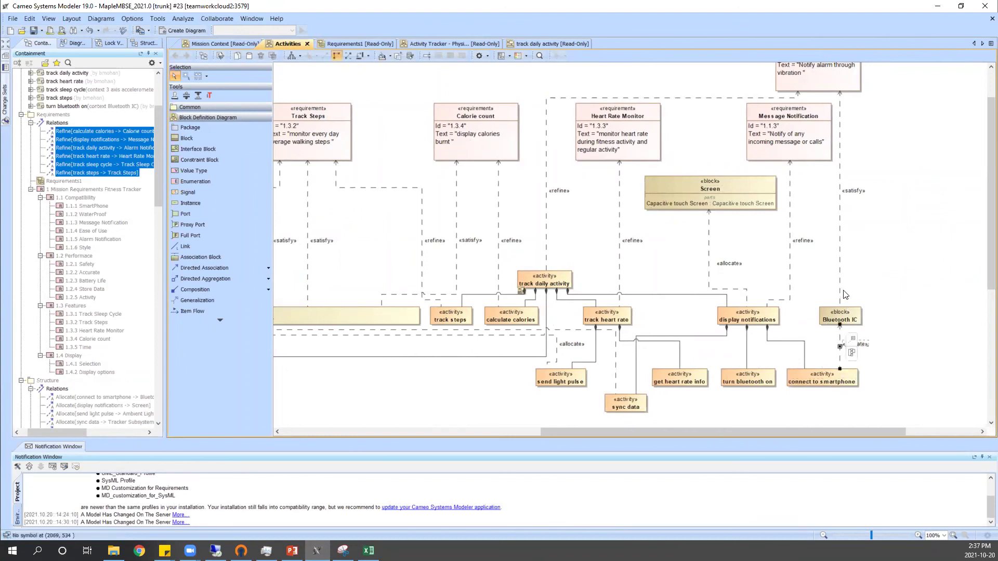
pyautogui.moveTo(808, 183); pyautogui.dragTo(880, 204)
pyautogui.press('Delete')
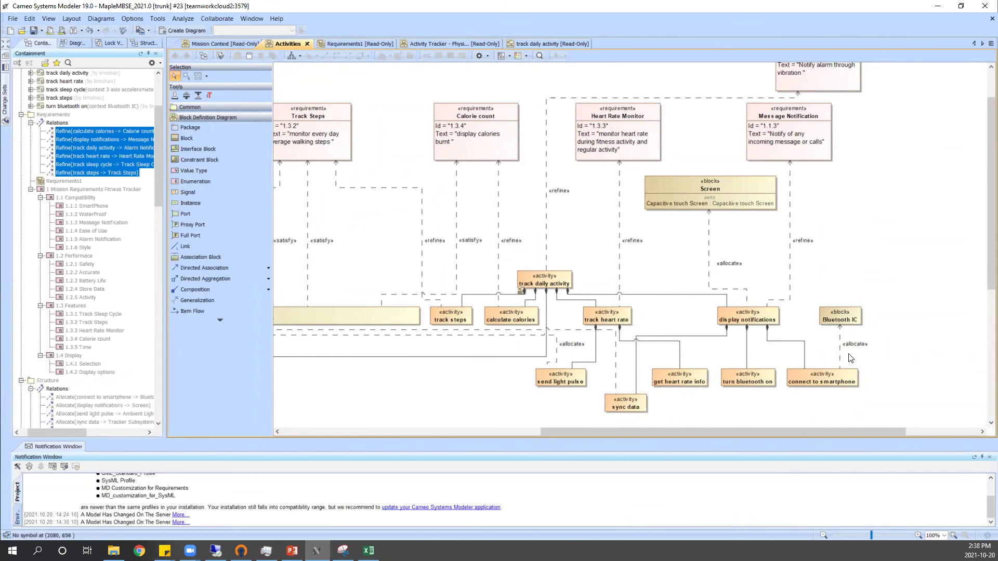
# Step: Move the Bluetooth IC block and the Message Notification requirement outward and check the composition from display notifications to connect to smartphone
pyautogui.moveTo(832, 316); pyautogui.dragTo(893, 280)
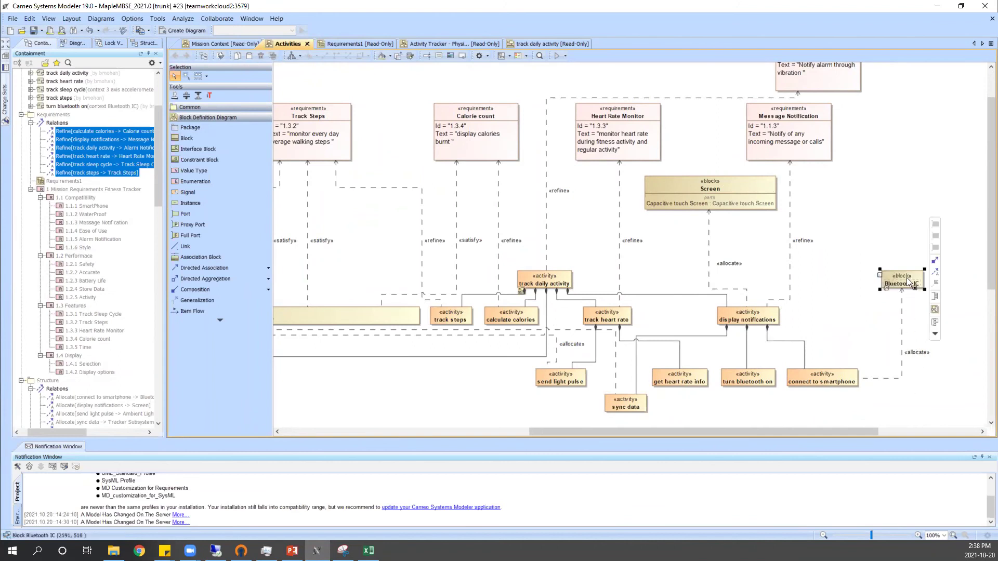
pyautogui.moveTo(806, 133); pyautogui.dragTo(888, 145)
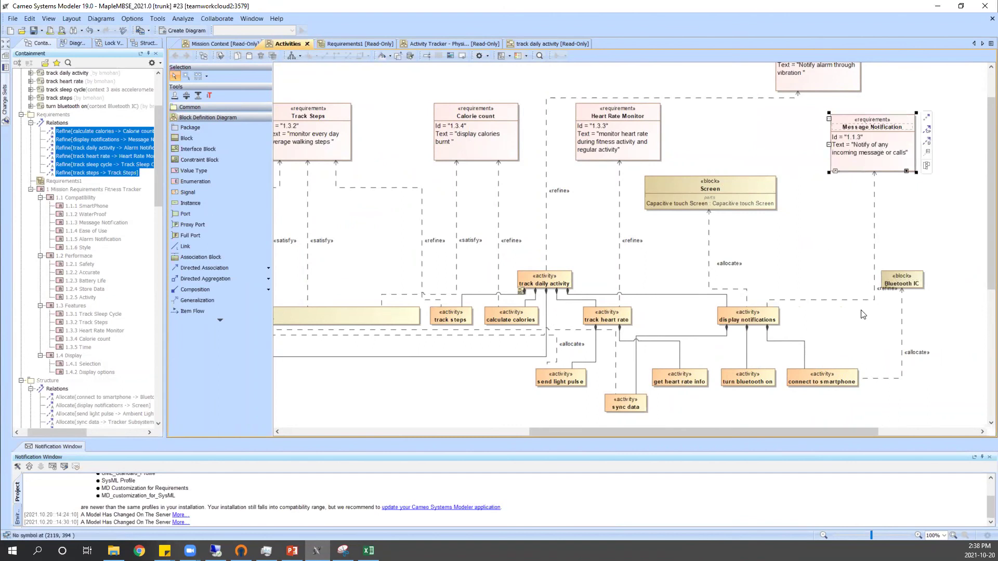
pyautogui.click(772, 334)
pyautogui.click(771, 341)
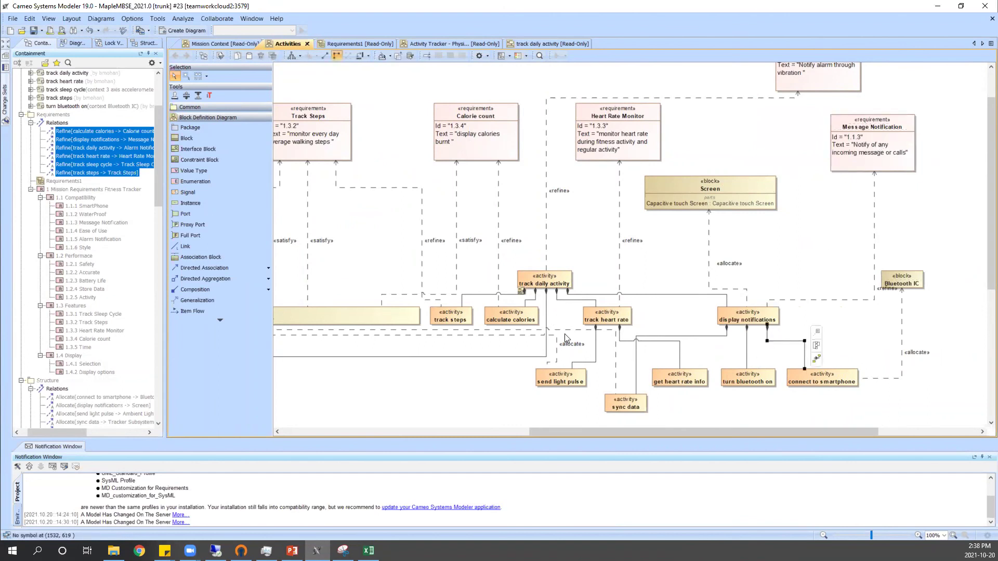
# Step: Switch to the MapleMBSE workbook and review the matrix that refines requirements to functions
pyautogui.hotkey('alt', 'Tab')
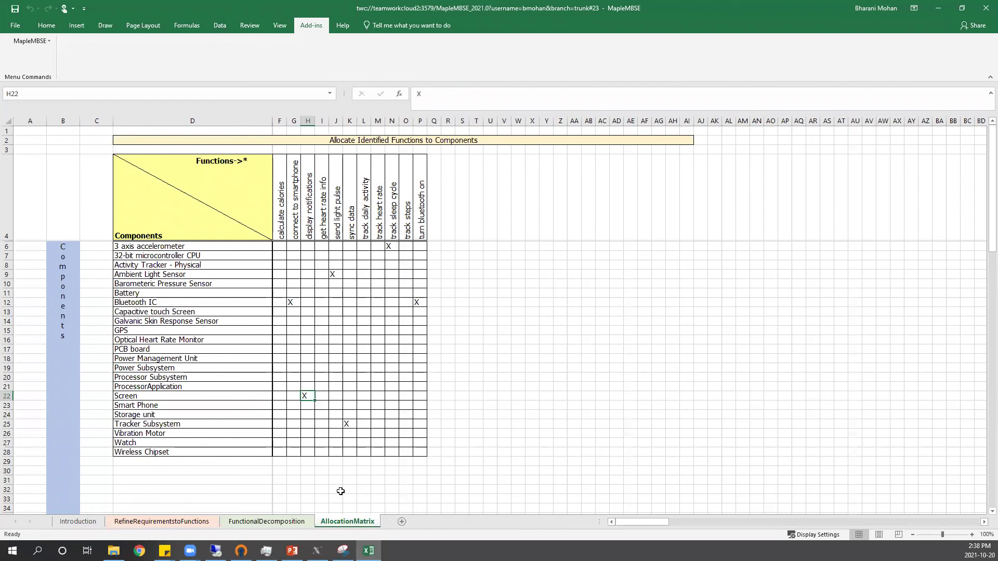
pyautogui.click(295, 524)
pyautogui.click(177, 521)
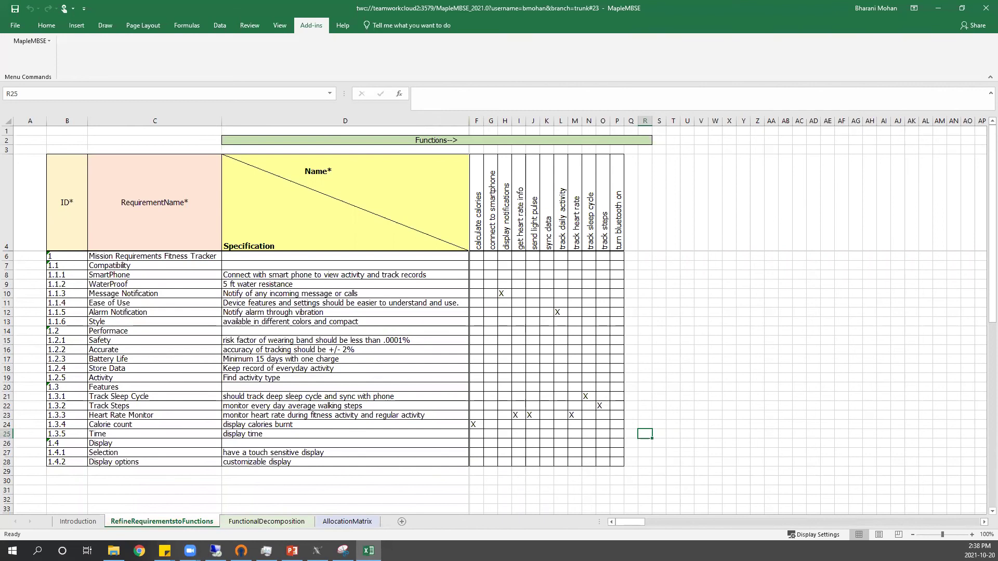
# Step: Return to Cameo Systems Modeler and examine the activities from calculate calories to turn bluetooth on in the model's Activities package
pyautogui.click(317, 551)
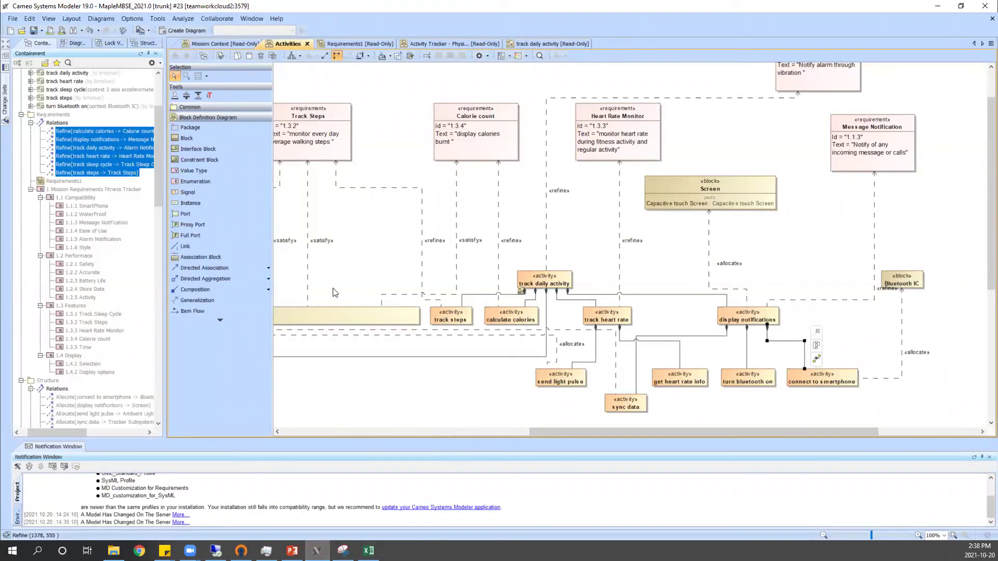
pyautogui.scroll(4, 72, 187)
pyautogui.click(70, 123)
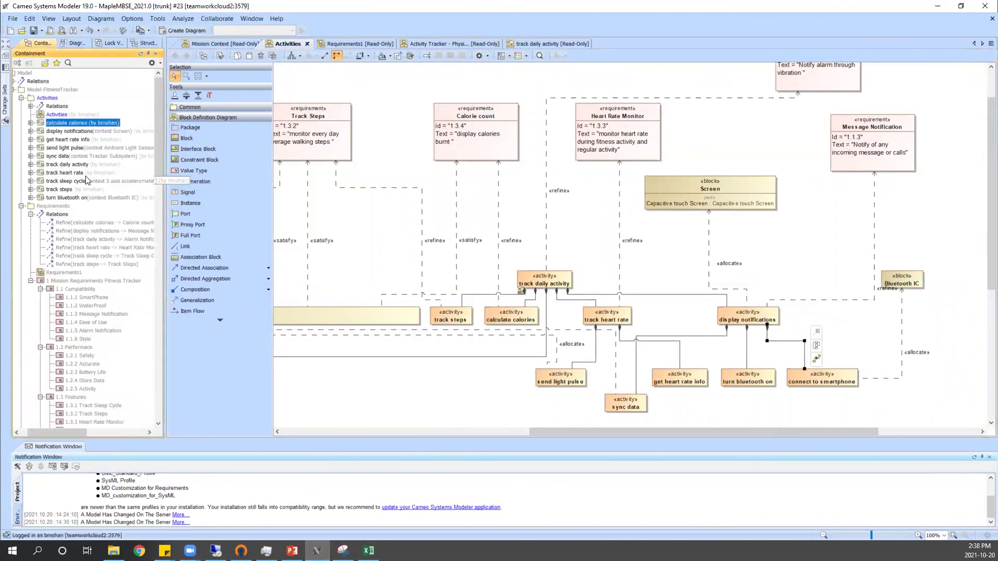
pyautogui.press('F2')
pyautogui.click(87, 198)
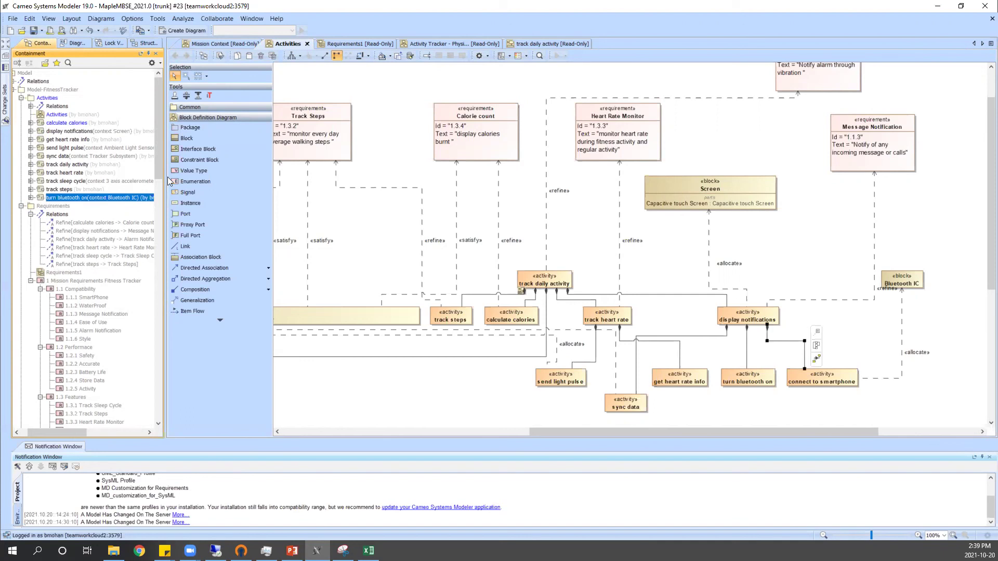
# Step: Switch to the PowerPoint presentation
pyautogui.hotkey('alt', 'Tab')
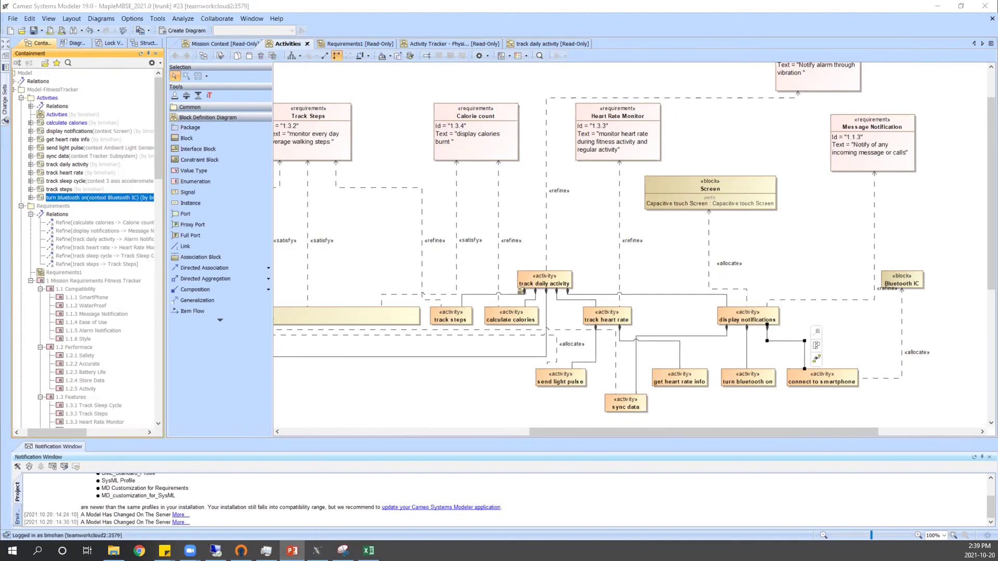